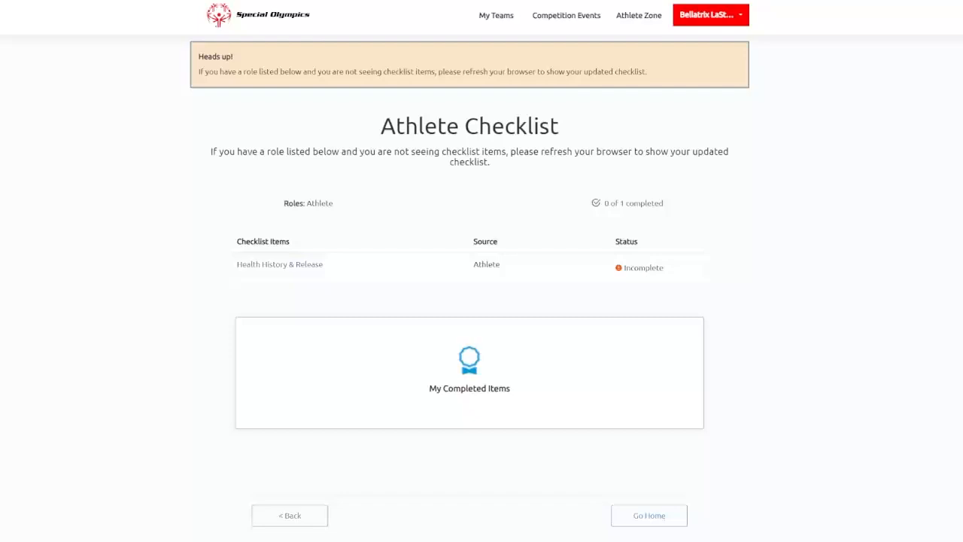
Step: Go to the Athlete Zone and view the Special Olympics contact details and the account options
click(639, 17)
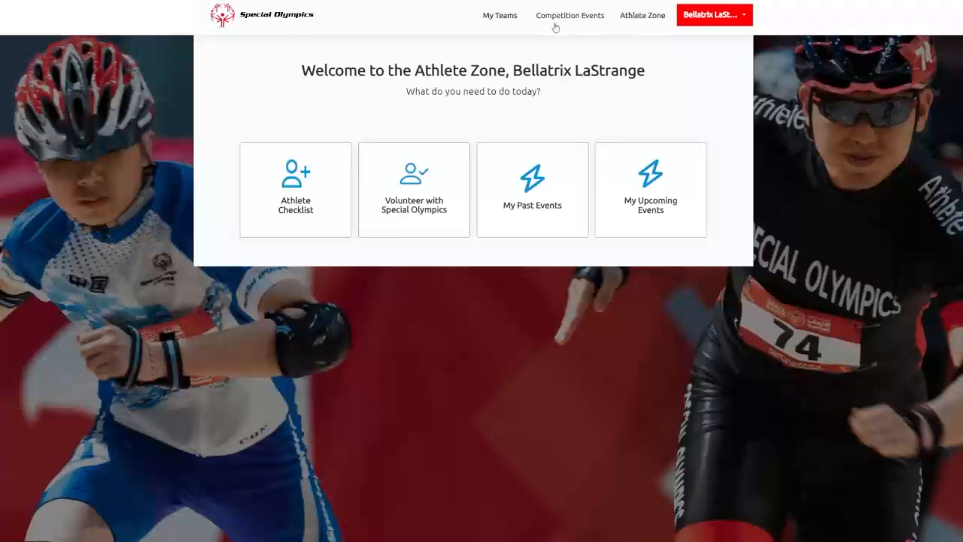
click(724, 17)
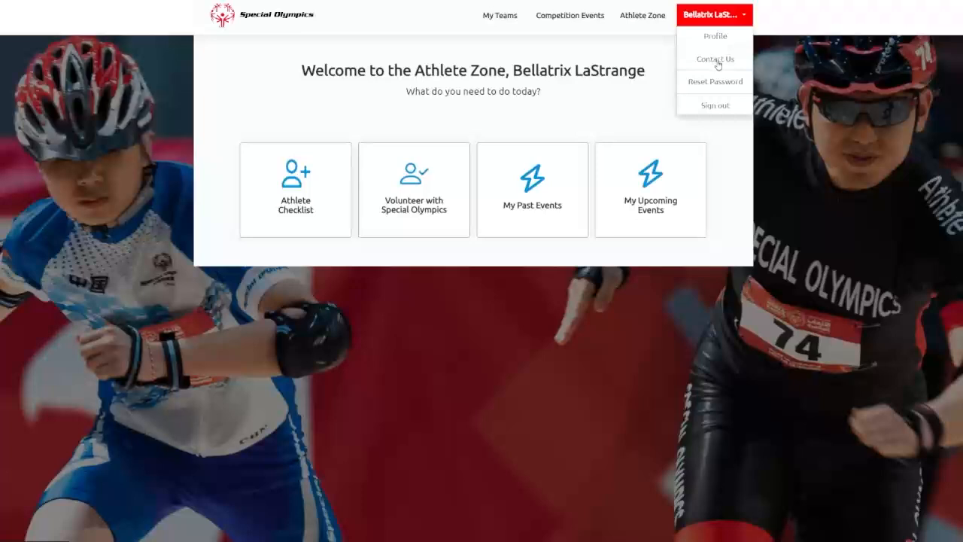
click(718, 62)
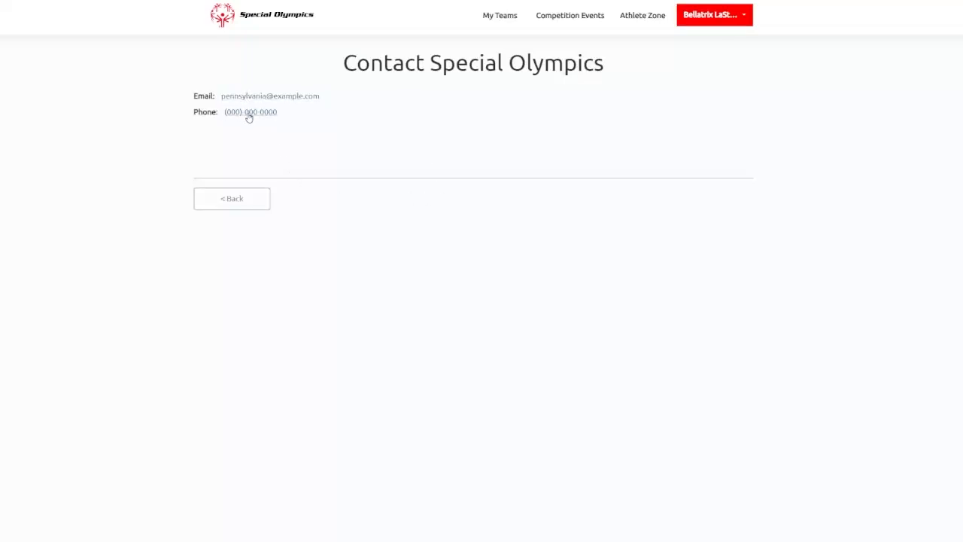
click(747, 20)
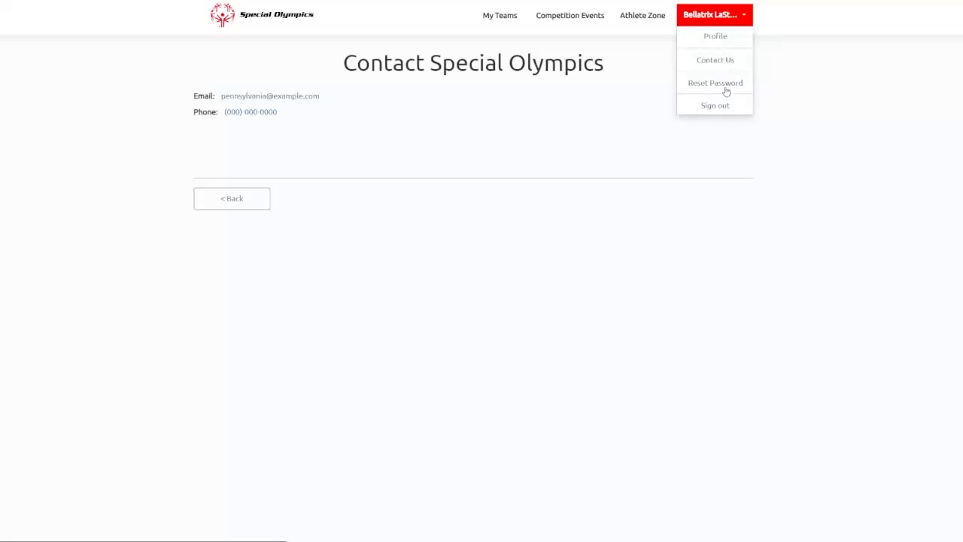
click(711, 108)
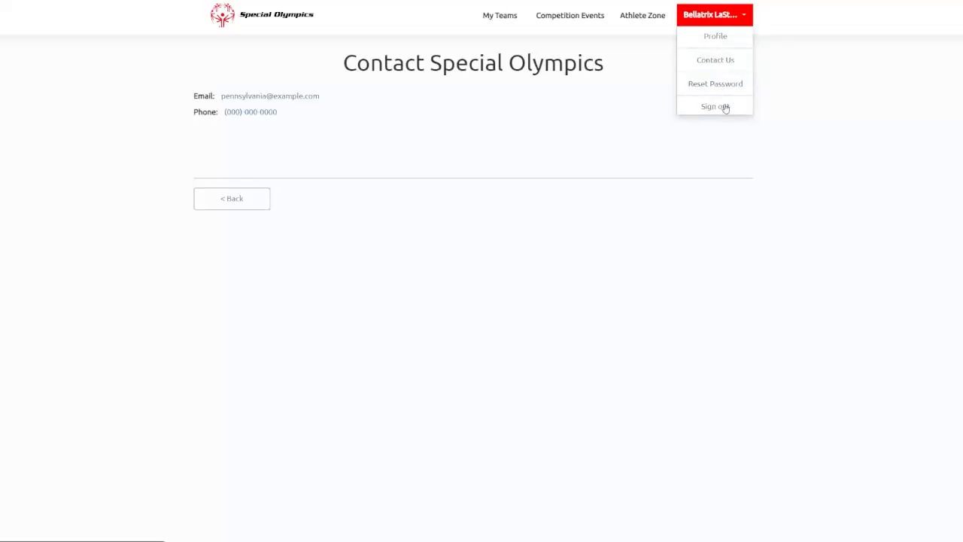
Step: Look through the competition events list and the My Teams page, returning to the Athlete Zone
click(642, 24)
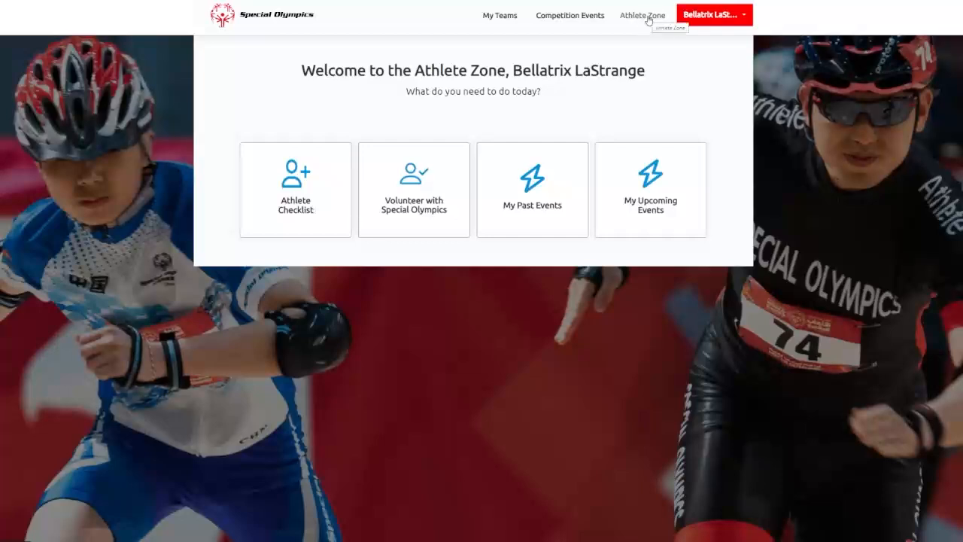
click(581, 20)
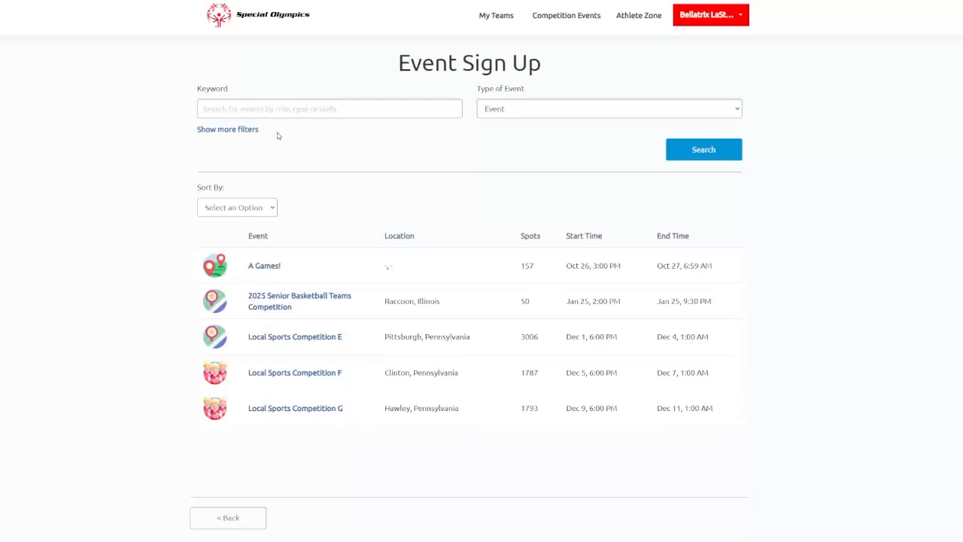
click(496, 17)
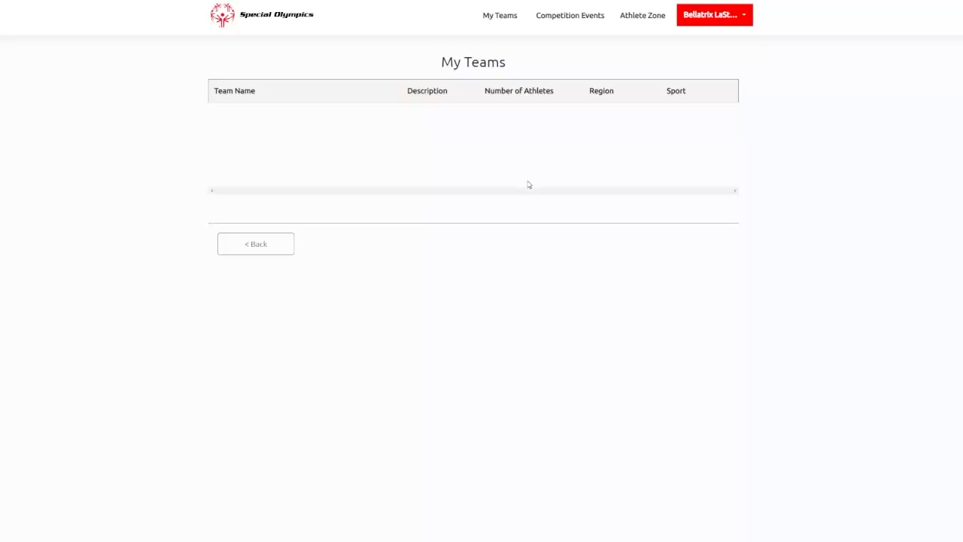
click(650, 21)
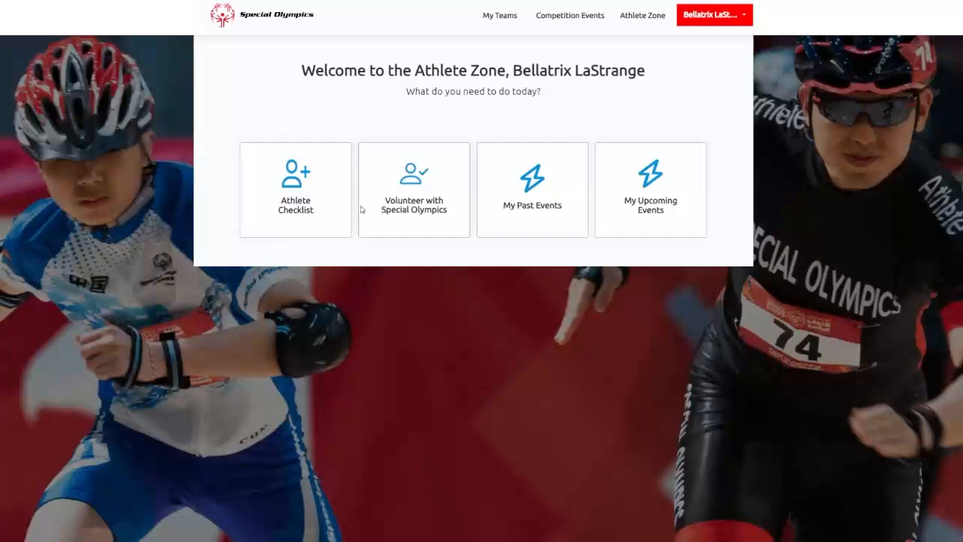
Step: Open the Health History & Release item from the athlete checklist and start the form
click(298, 214)
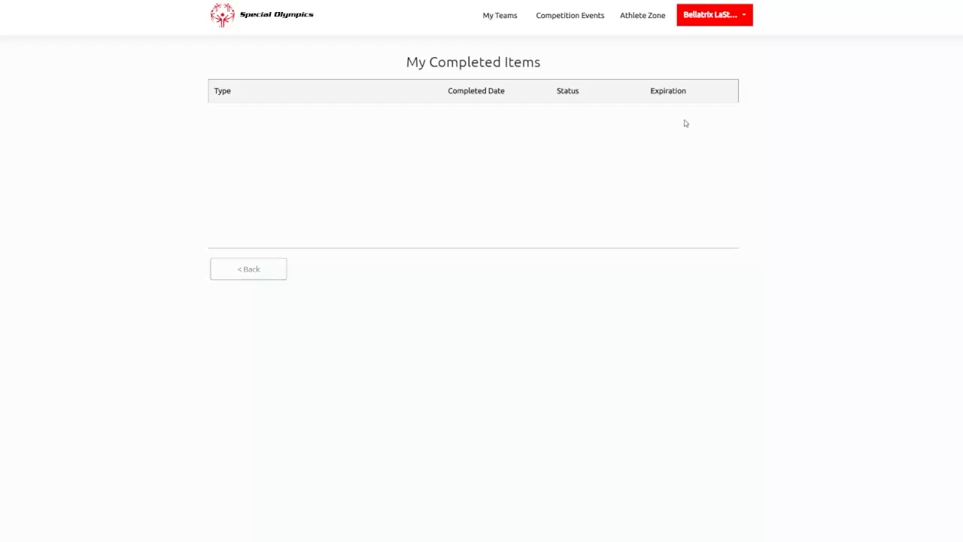
click(252, 270)
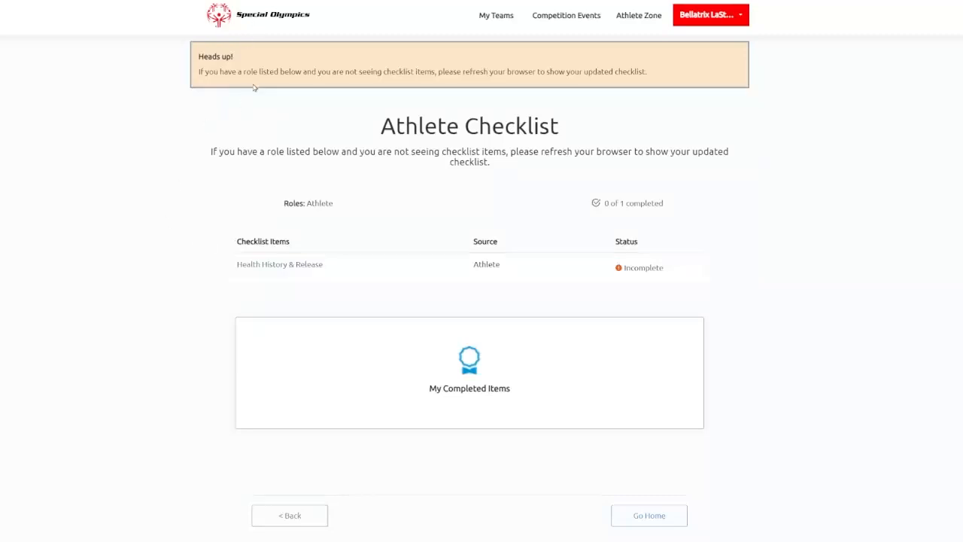
click(269, 269)
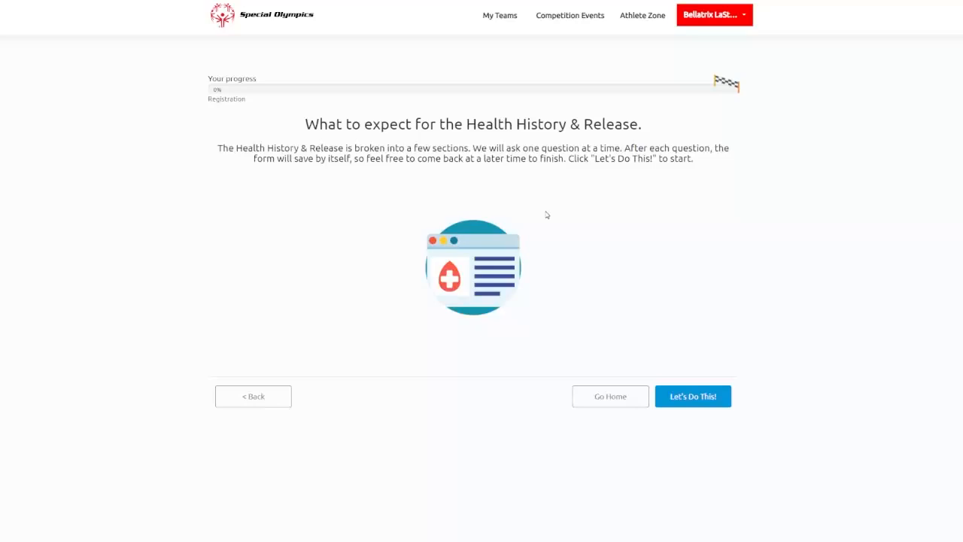
click(693, 403)
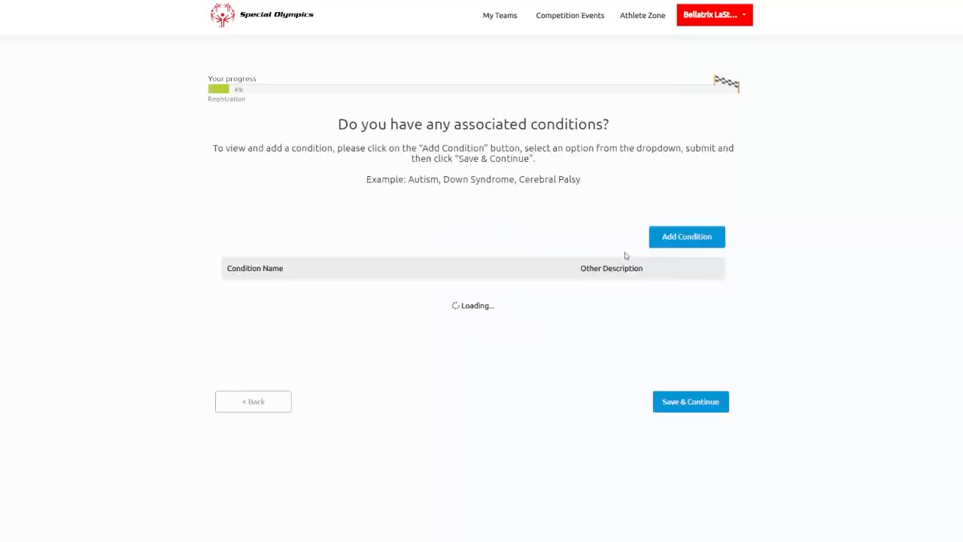
Step: Add Autism as an associated condition and submit it
click(688, 244)
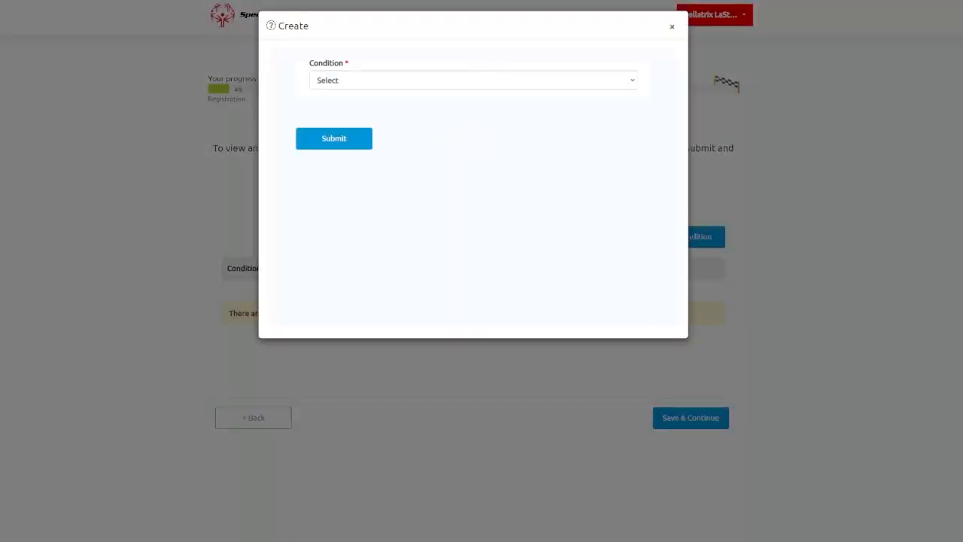
click(587, 84)
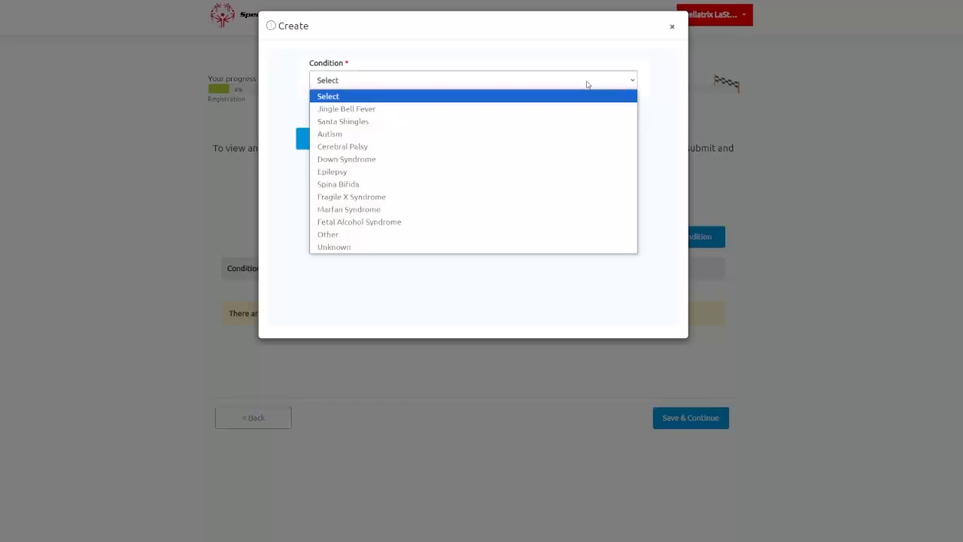
click(400, 134)
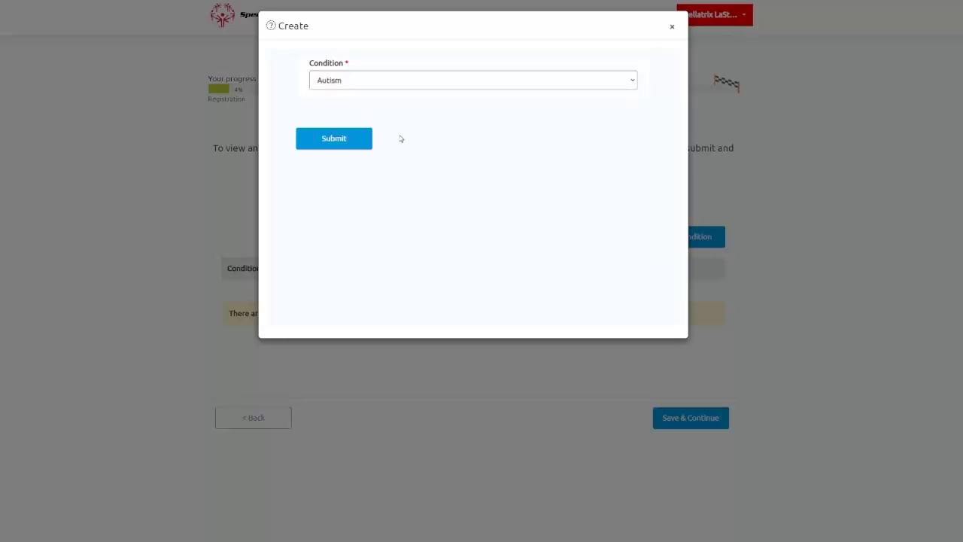
click(346, 139)
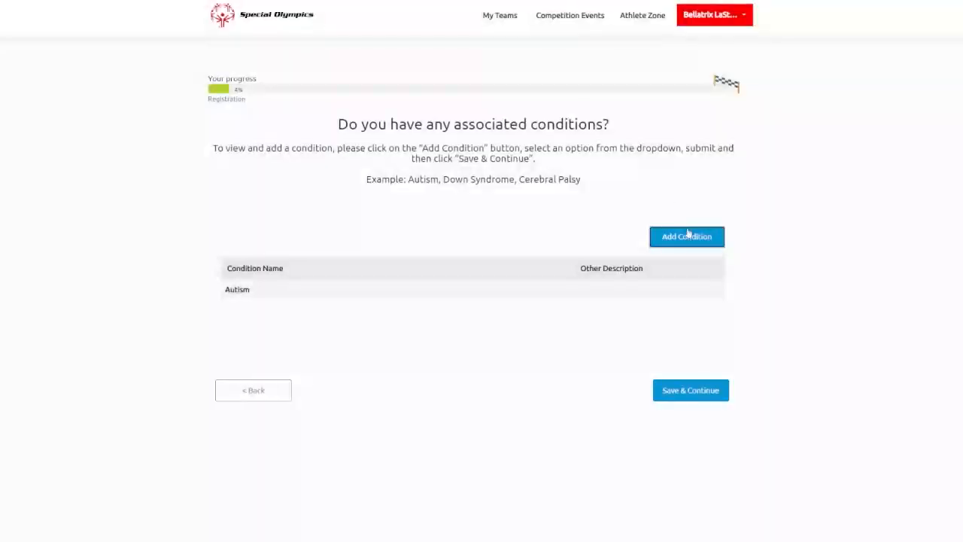
Step: Start a second associated condition entry, choosing Other as the condition and activating its description
click(687, 235)
click(455, 89)
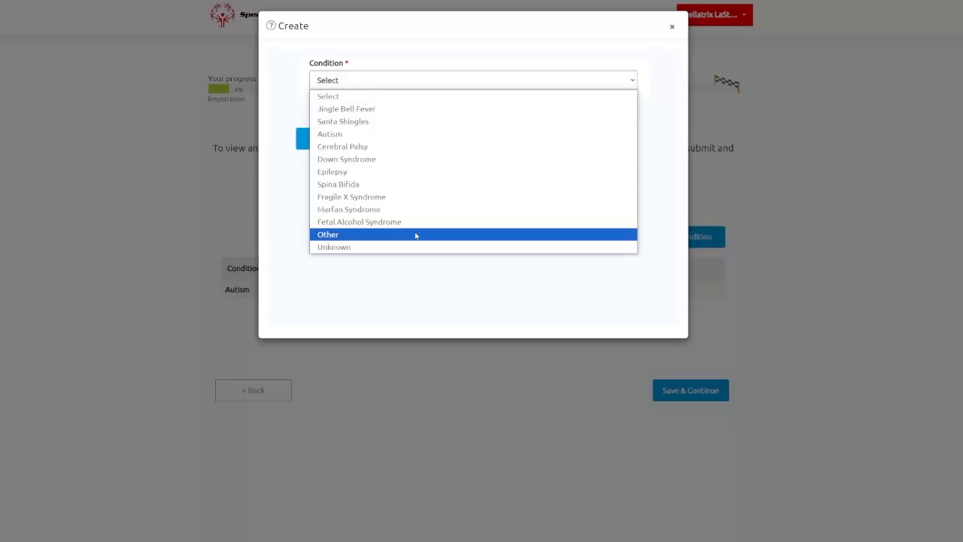
click(340, 238)
click(365, 144)
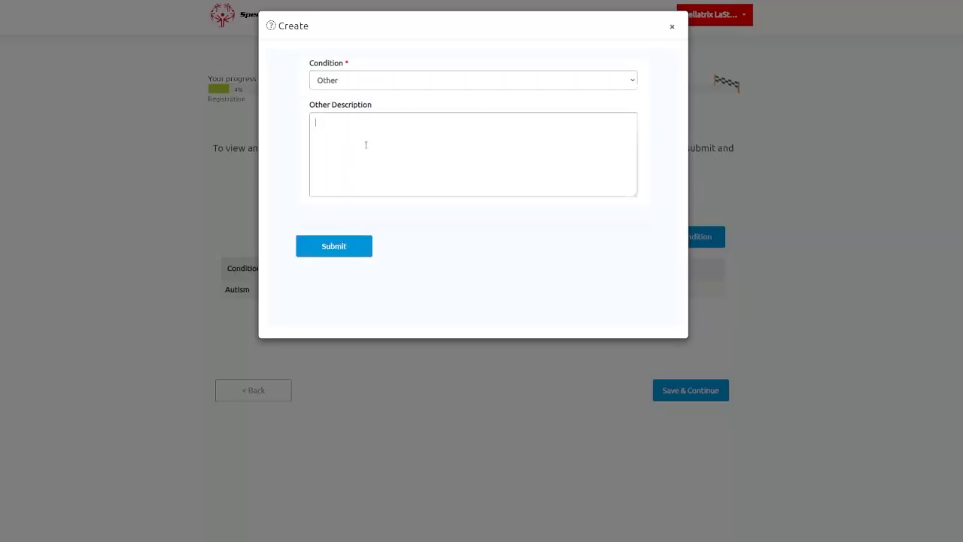
text(Jingle Bell G)
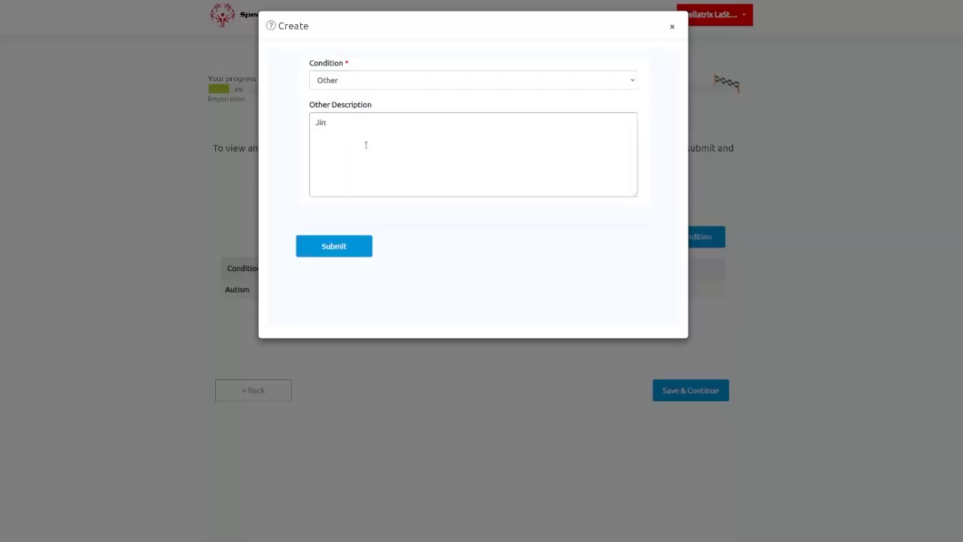
text(veer)
key(BackSpace)
key(BackSpace)
key(BackSpace)
key(BackSpace)
key(BackSpace)
key(BackSpace)
key(BackSpace)
key(BackSpace)
key(BackSpace)
key(BackSpace)
key(BackSpace)
key(BackSpace)
key(BackSpace)
key(BackSpace)
key(BackSpace)
key(BackSpace)
Step: Describe the other condition as "Witchism", submit it, and save the associated conditions
text(Witchism)
click(327, 247)
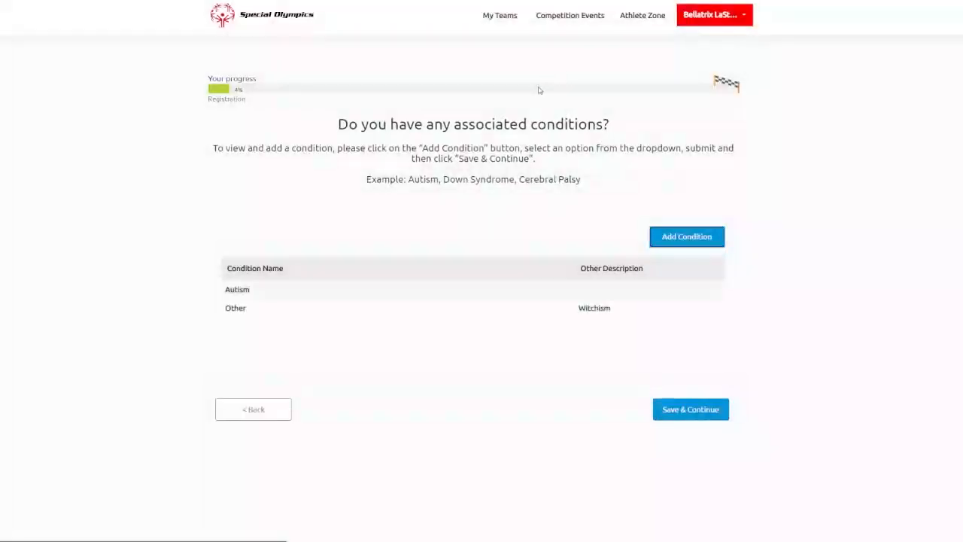
click(700, 416)
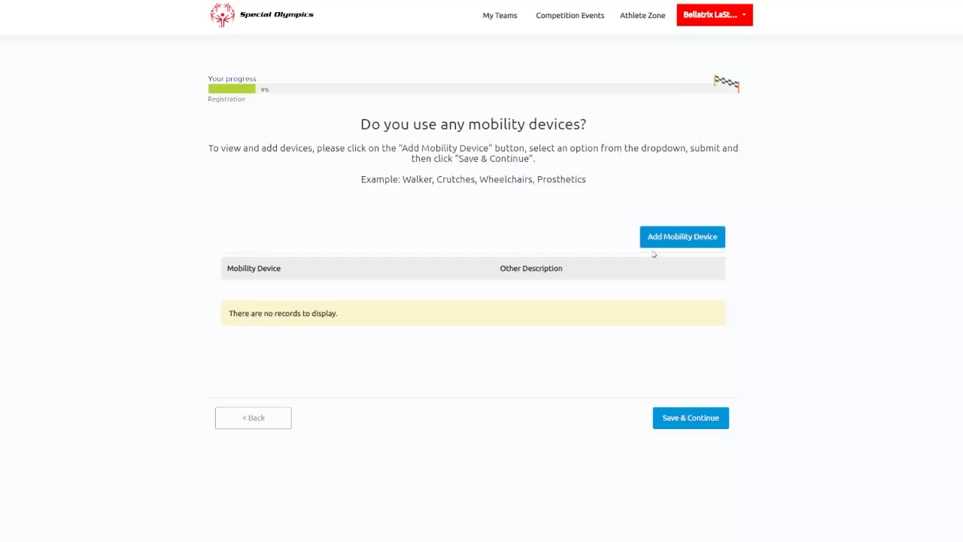
Step: Skip mobility devices and add the lifestyle aid "Glasses, contact lenses, protective eyewear"
click(698, 424)
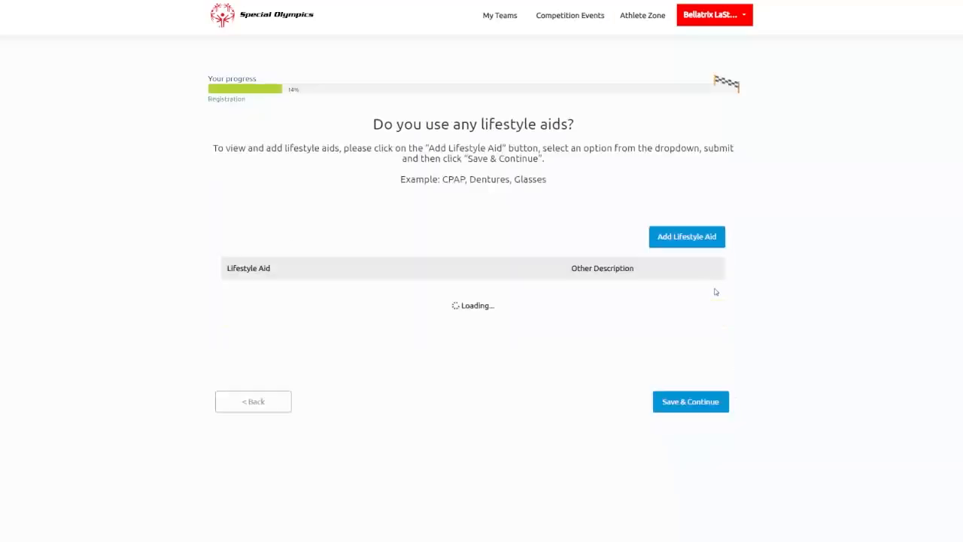
click(687, 238)
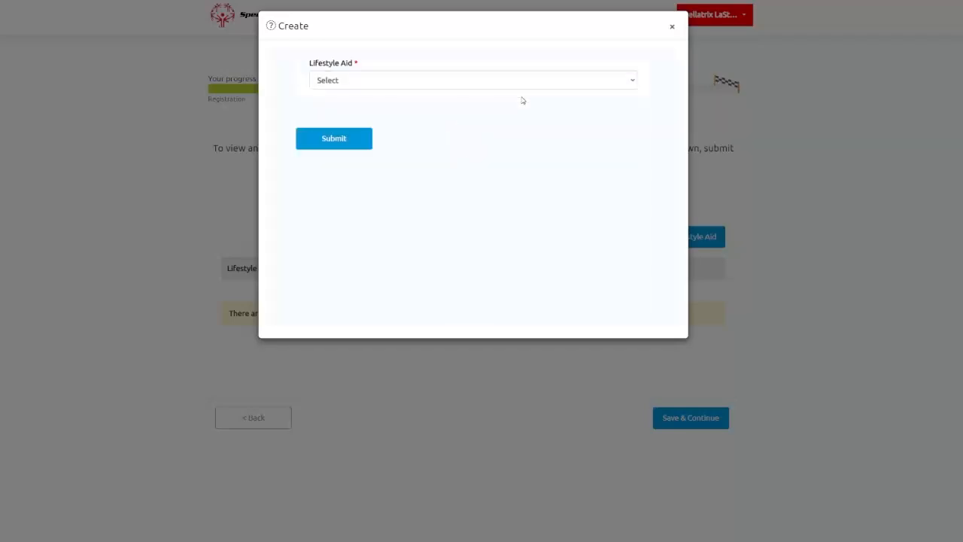
click(534, 85)
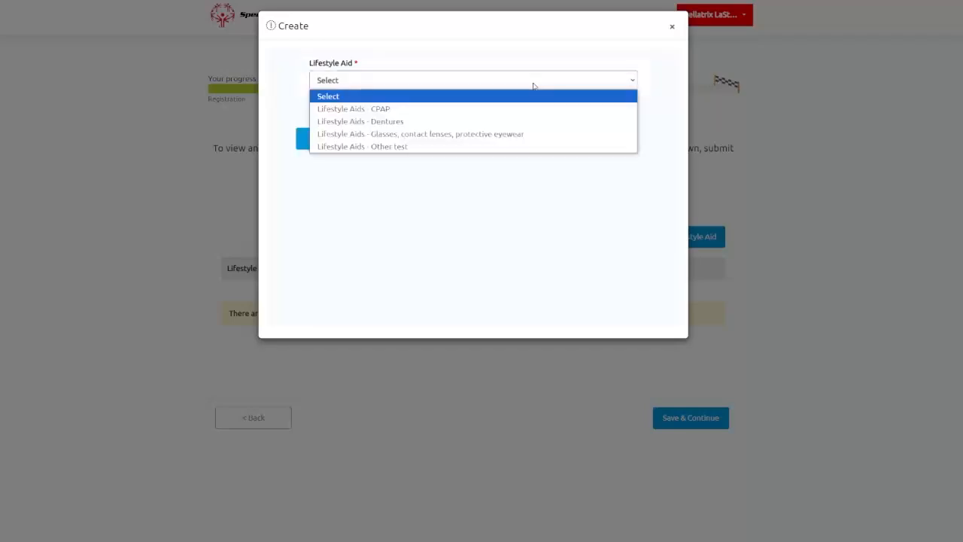
click(499, 133)
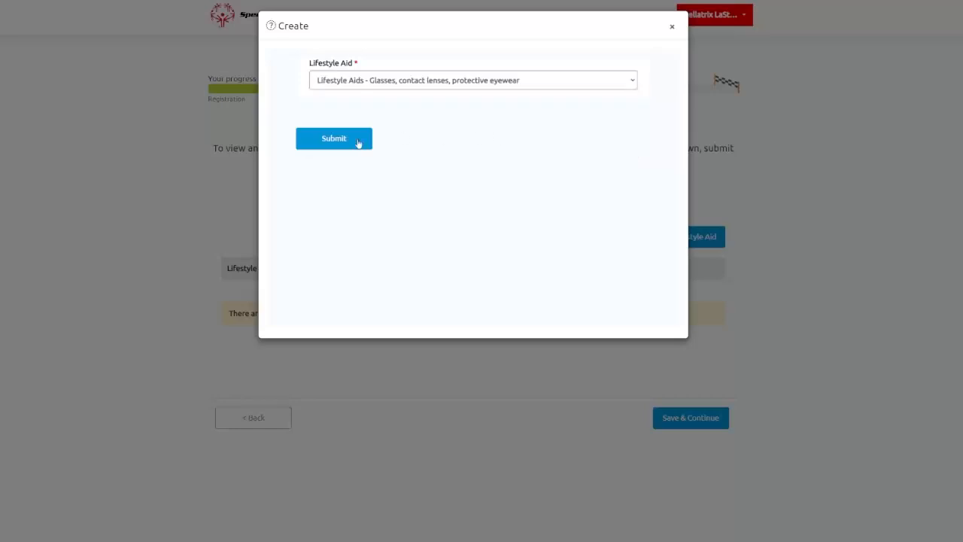
click(358, 142)
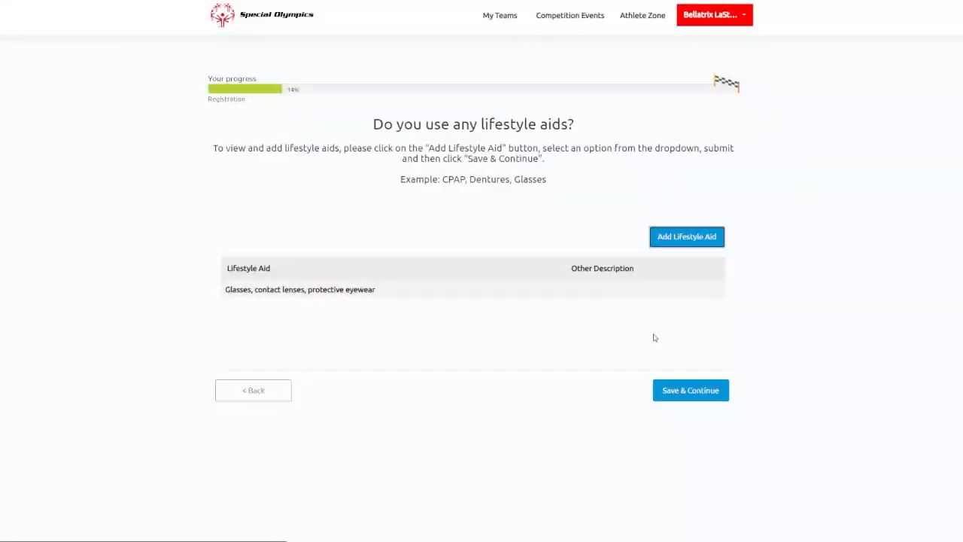
Step: Save the lifestyle aids and continue without adding any communication or medical devices
click(692, 395)
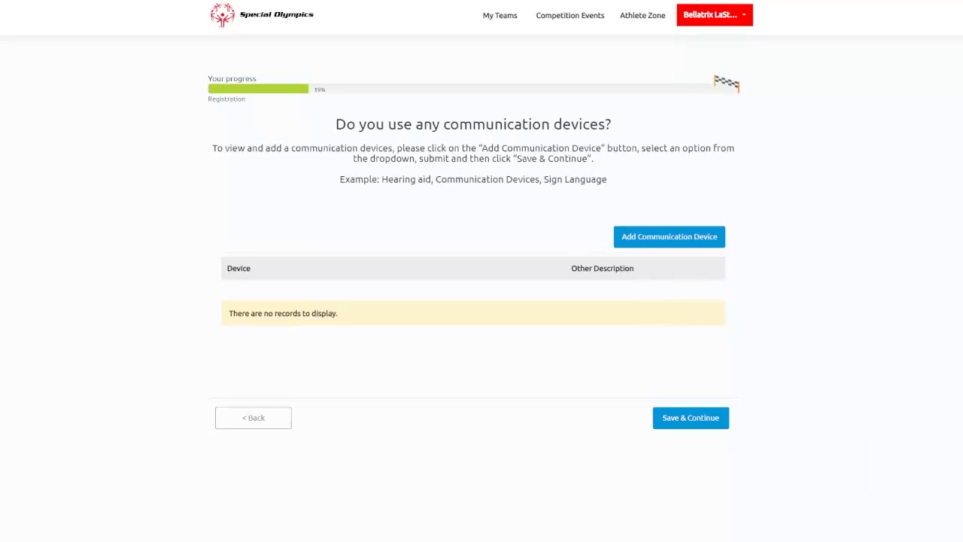
click(688, 419)
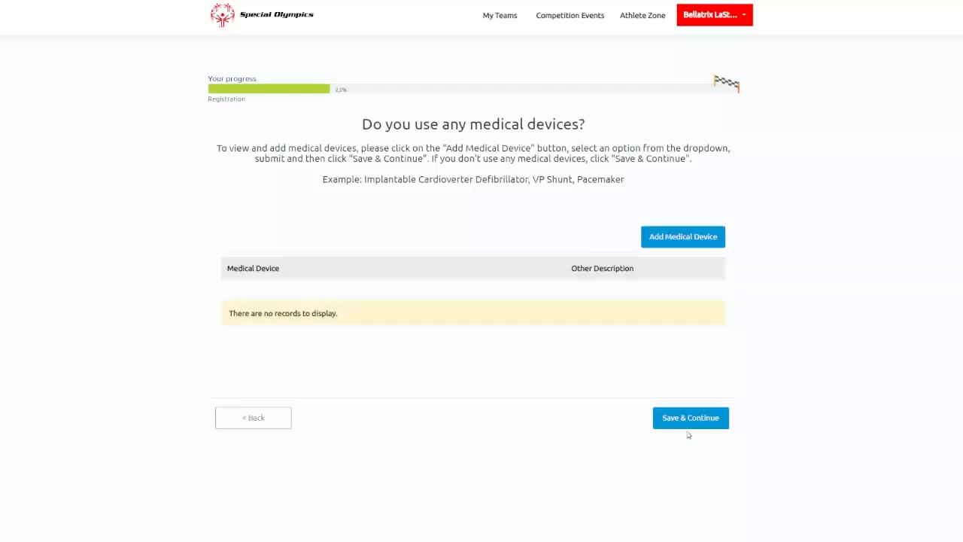
click(687, 426)
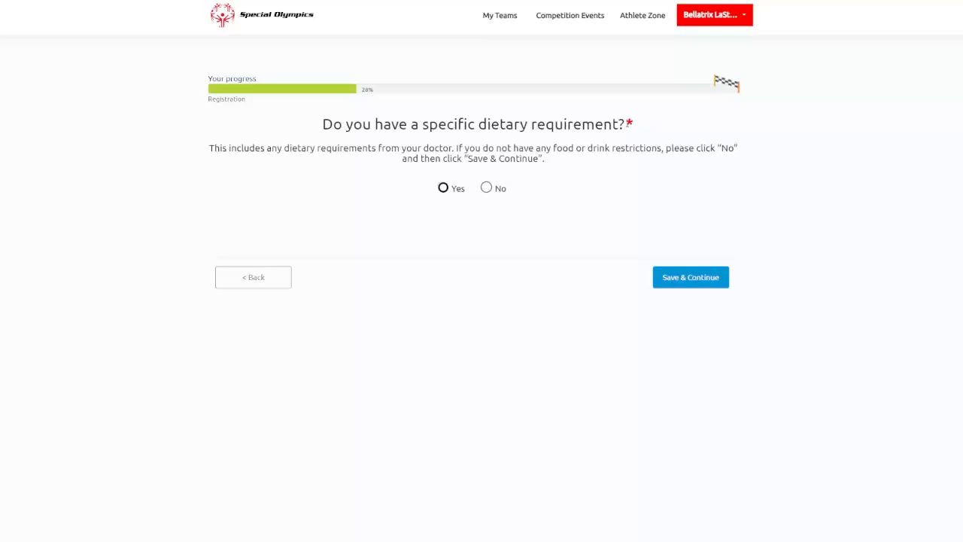
Step: Try to save the dietary requirement question unanswered, and answer it Yes with "Aloe Vera" specified
drag(636, 127, 627, 128)
click(693, 280)
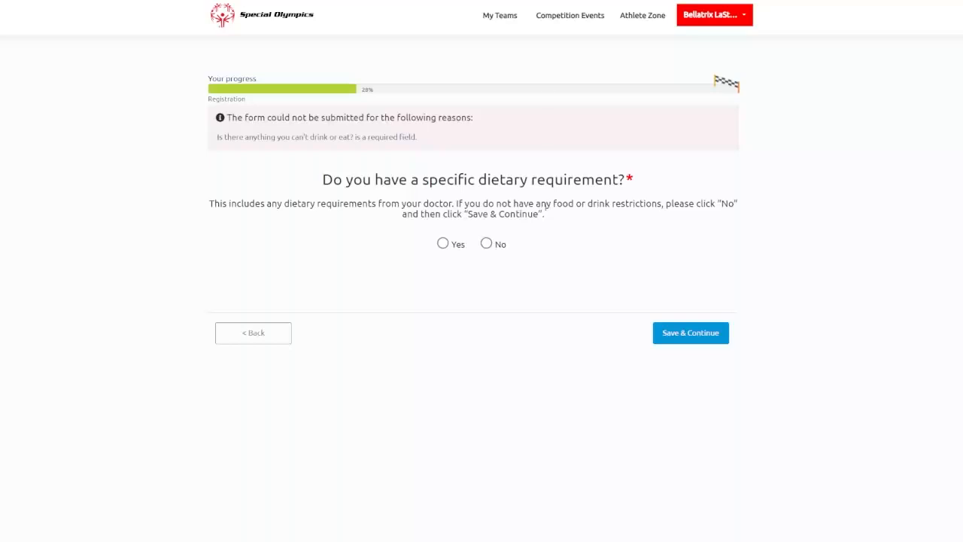
click(443, 243)
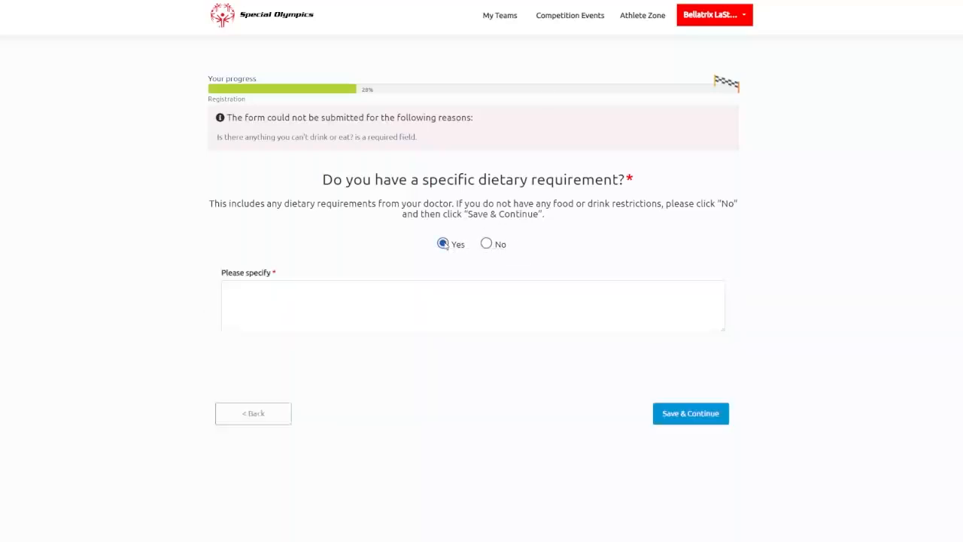
click(244, 298)
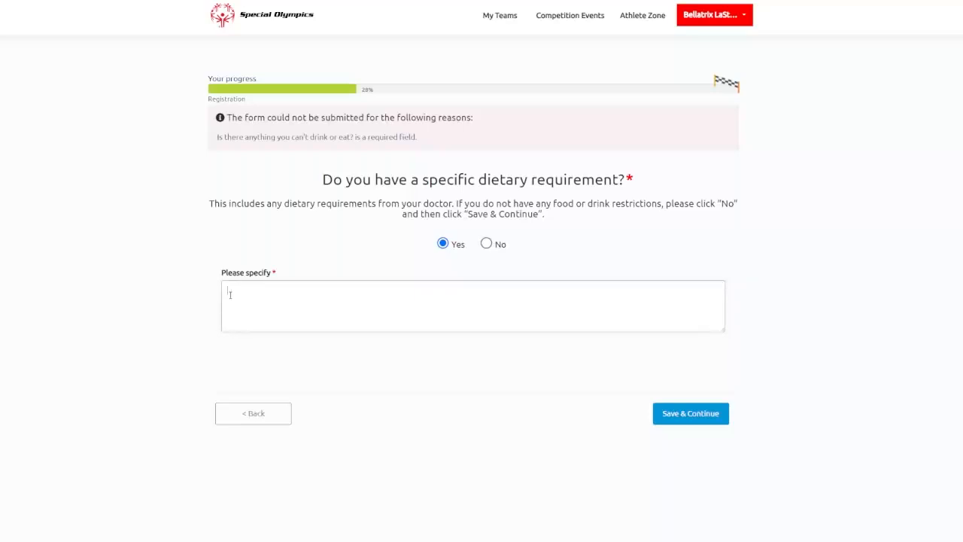
text(Aloe Vera)
click(752, 207)
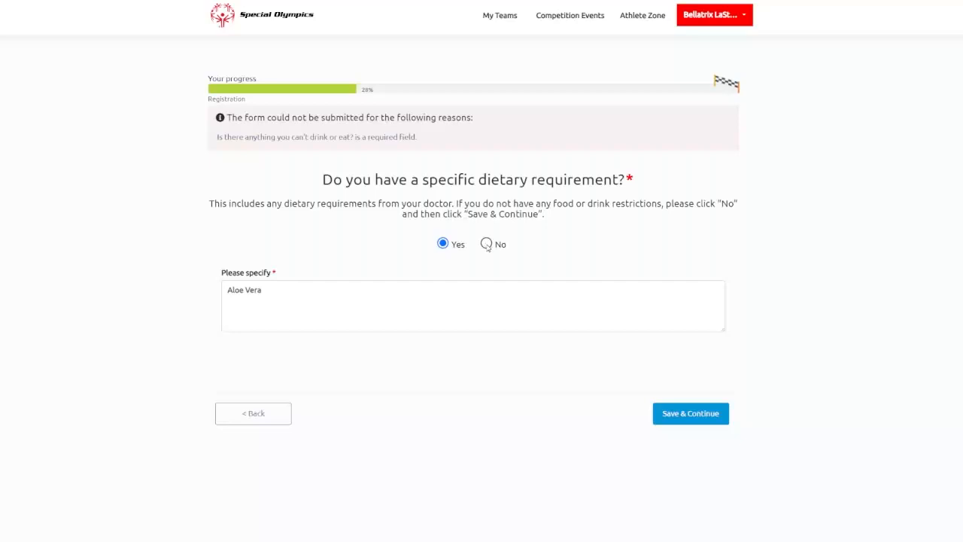
Step: Answer No to having a specific dietary requirement
click(487, 245)
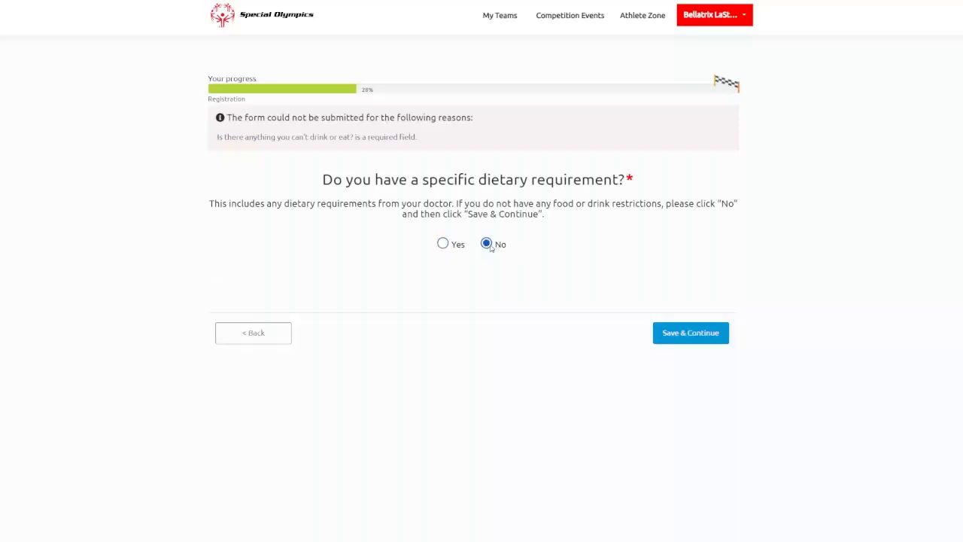
Step: Save the dietary requirement answer as Yes with "Aloe Vera", and answer No to using other assistive devices
click(456, 244)
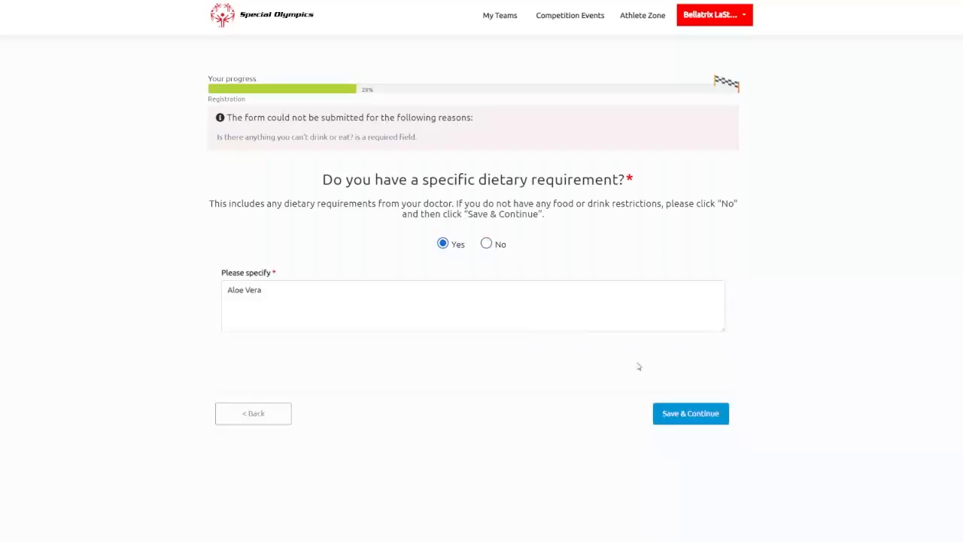
click(715, 414)
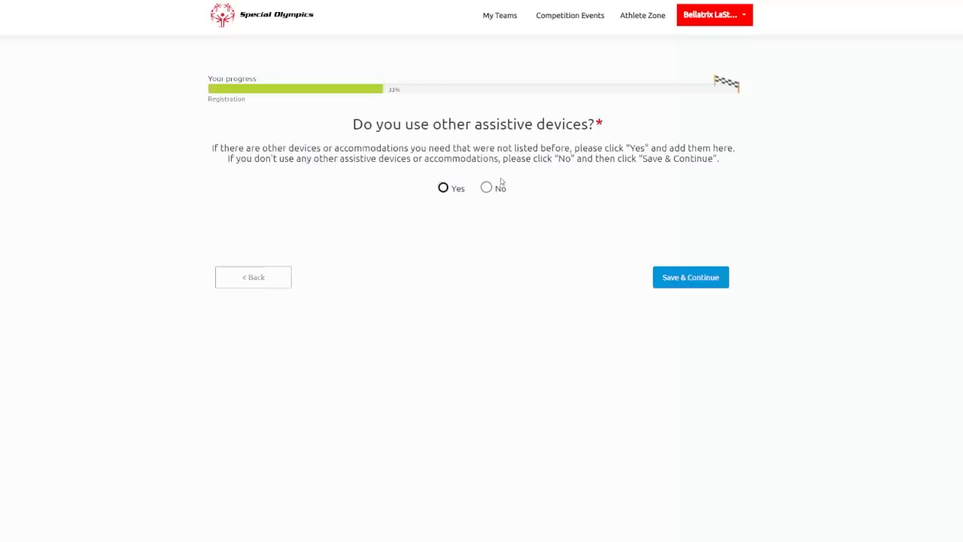
click(444, 189)
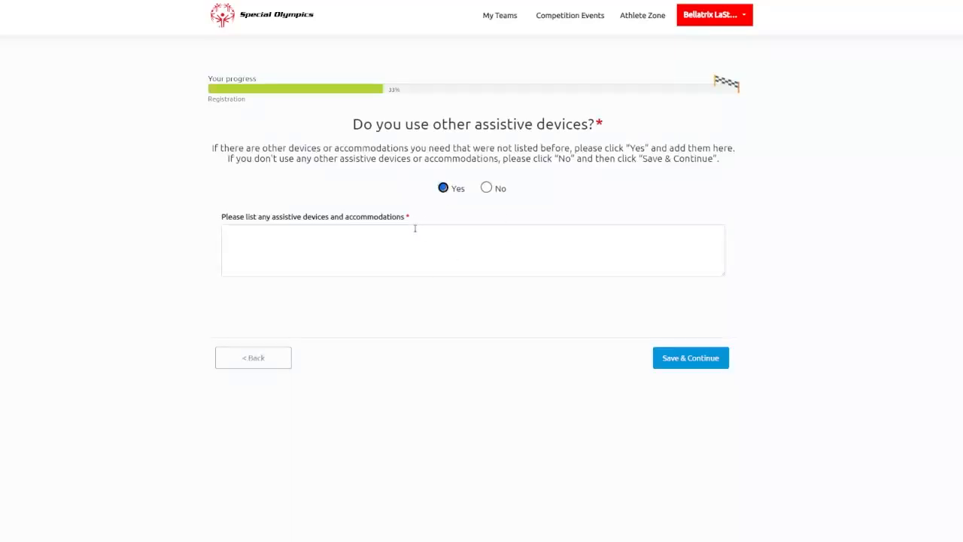
click(487, 188)
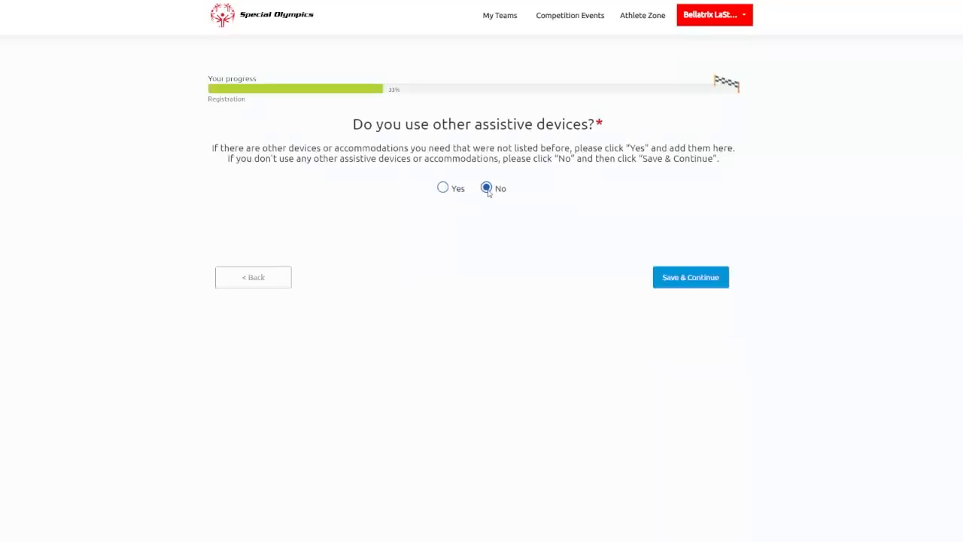
click(675, 278)
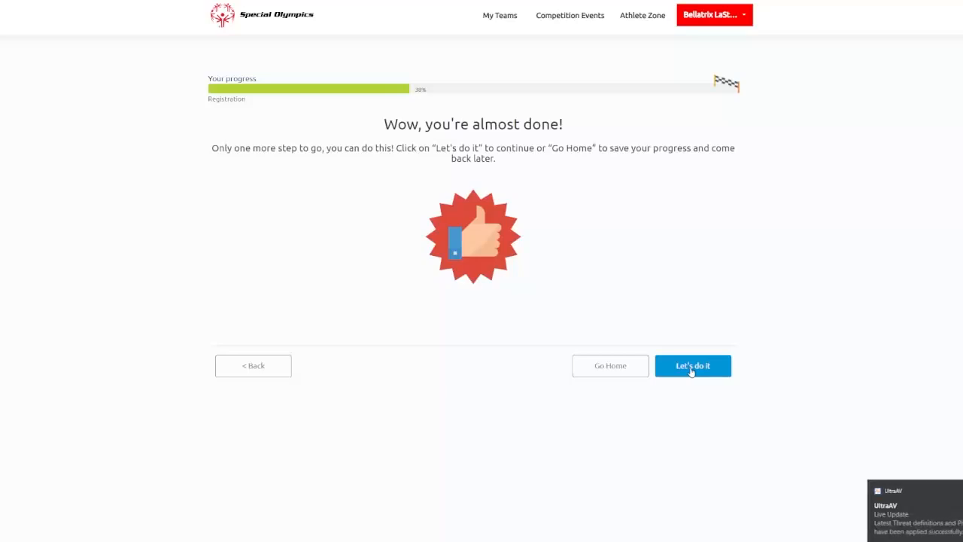
Step: Continue to the medical conditions questions, answer No for Heart Condition, and try to save with the remaining conditions unanswered
click(691, 371)
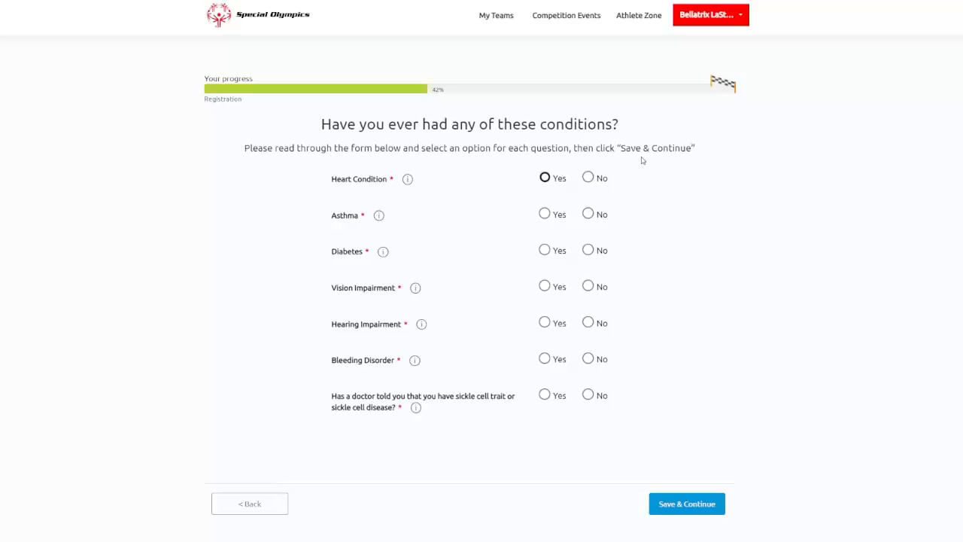
click(546, 179)
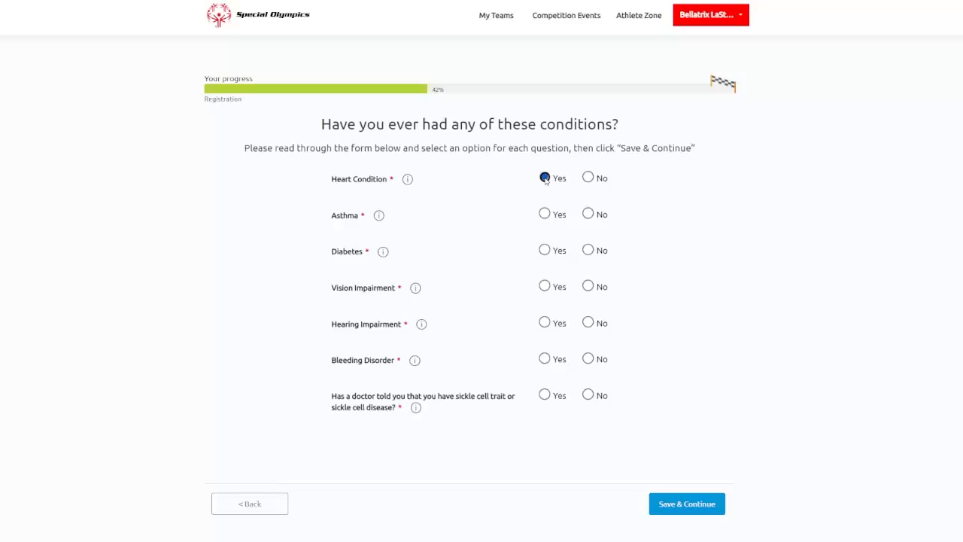
click(597, 179)
click(660, 506)
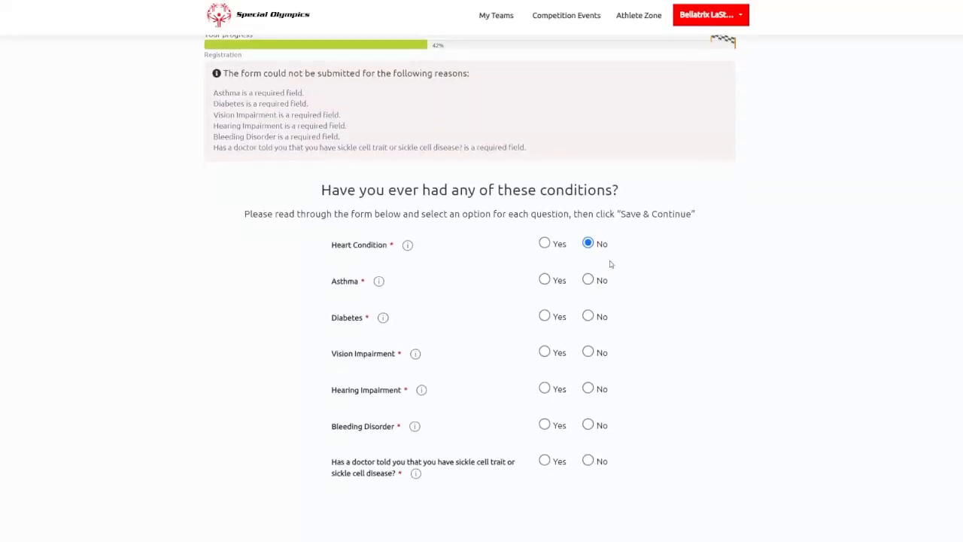
Step: Answer Yes for Asthma and Vision Impairment and No for Diabetes, Hearing Impairment, Bleeding Disorder and sickle cell, and save the answers
scroll(613, 264, down, 2)
scroll(625, 260, up, 1)
mouse_move(401, 209)
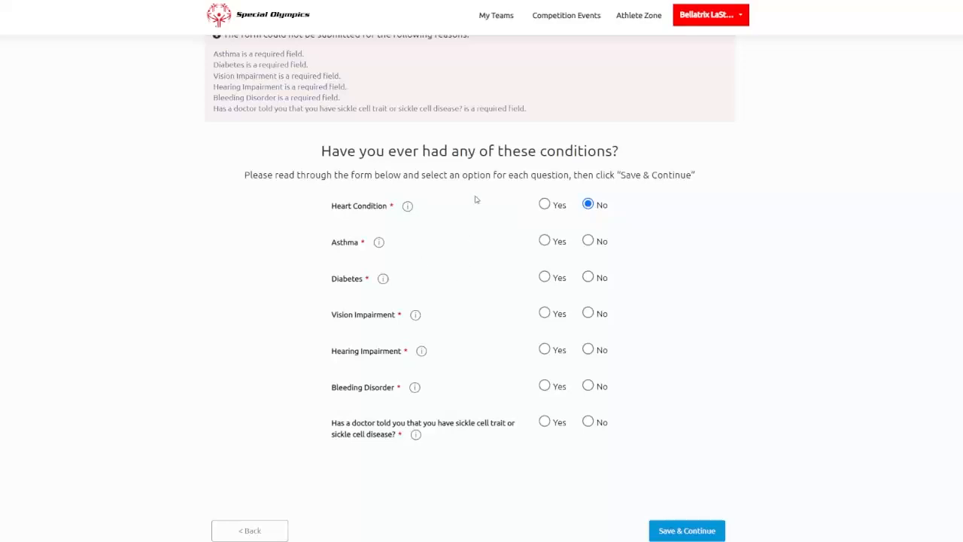
mouse_move(416, 387)
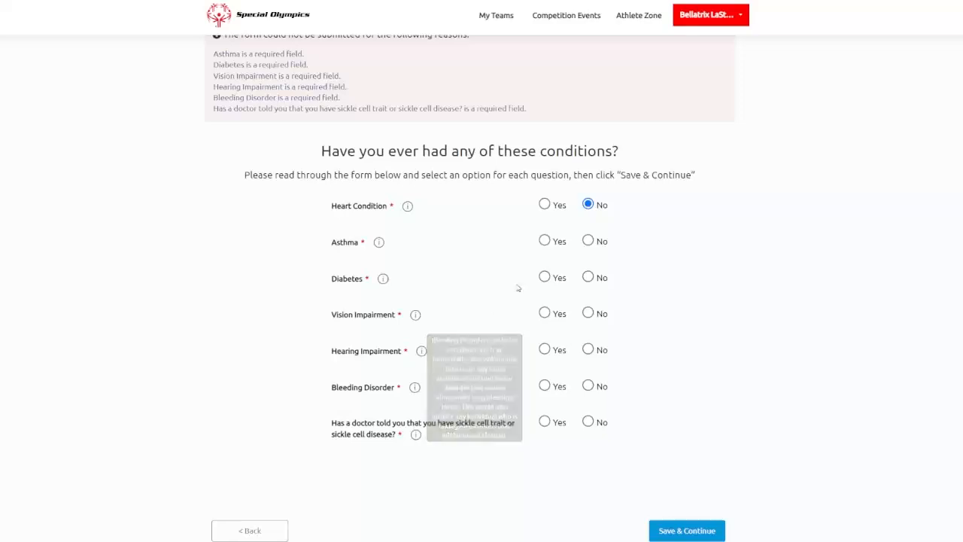
click(544, 240)
click(588, 277)
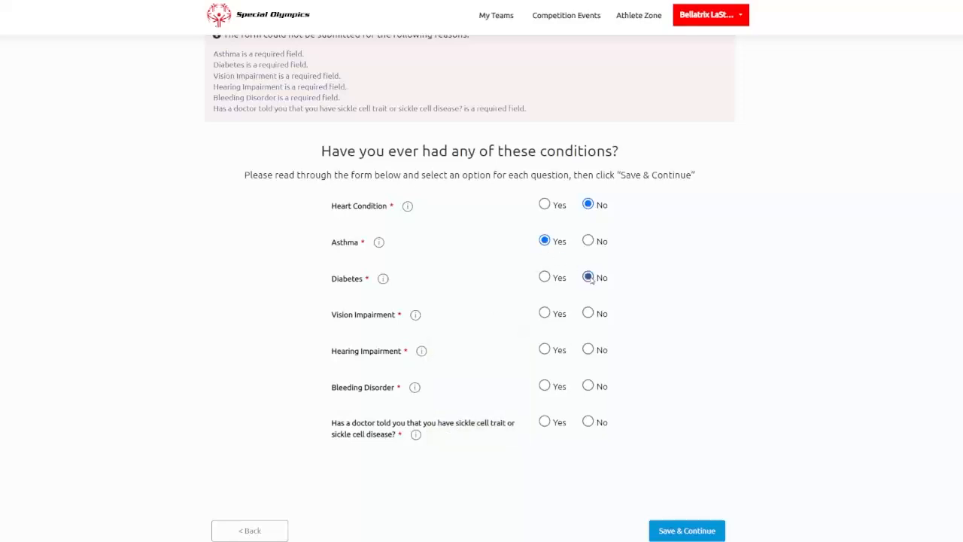
click(544, 312)
click(588, 349)
click(589, 386)
click(587, 422)
scroll(677, 352, down, 1)
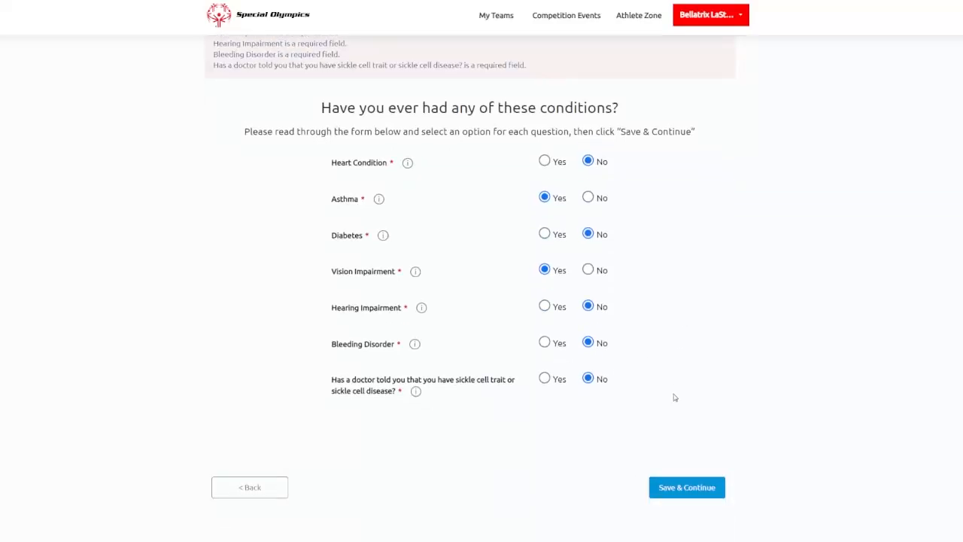
click(697, 494)
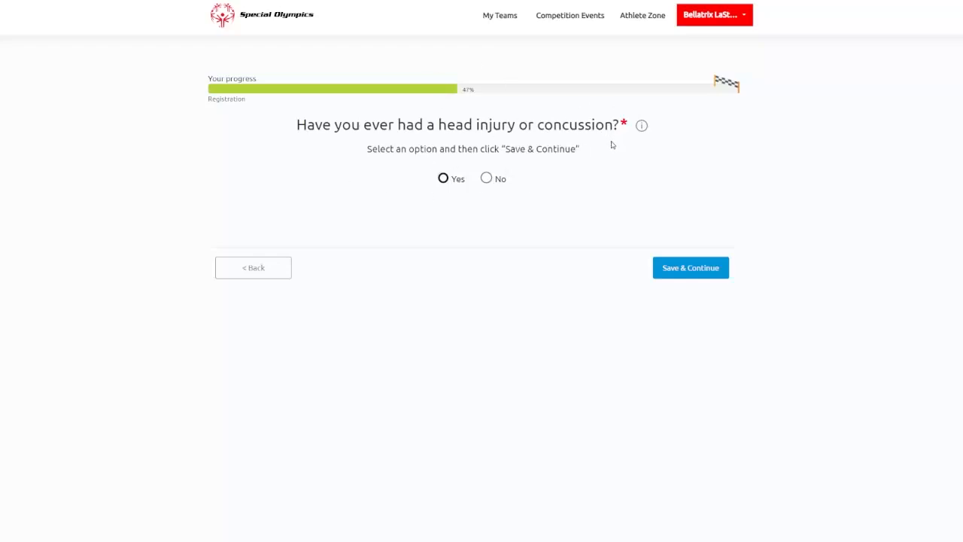
Step: Answer Yes to having had a head injury or concussion, with 50 in a lifetime and a last date of 12/08/1990, and save
mouse_move(642, 128)
double_click(626, 123)
click(636, 151)
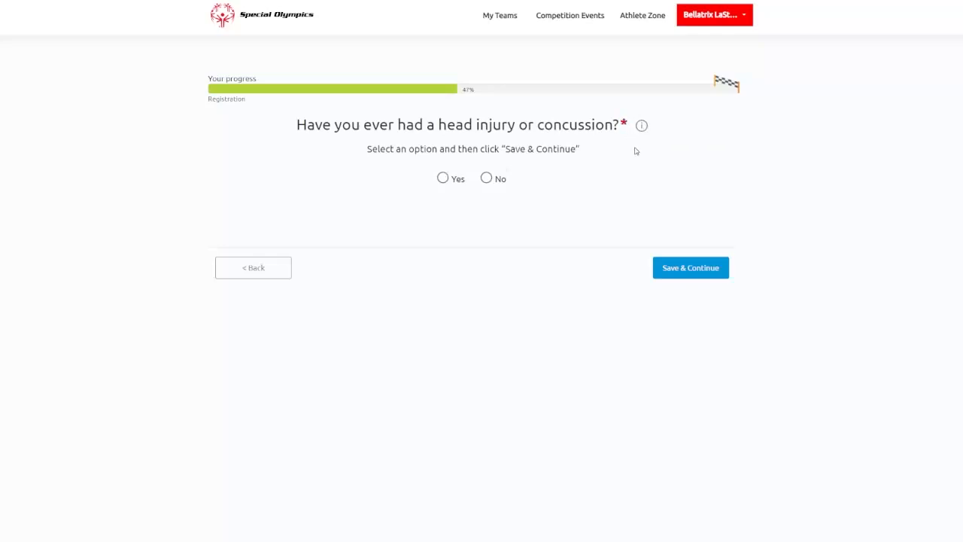
click(444, 180)
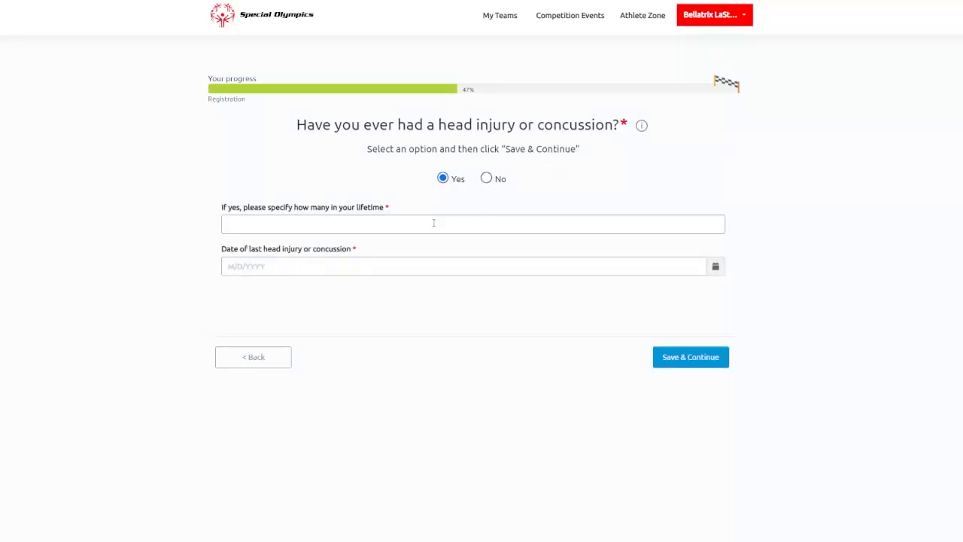
click(474, 231)
text(50)
click(447, 263)
click(546, 266)
text(12/08/1990)
click(669, 362)
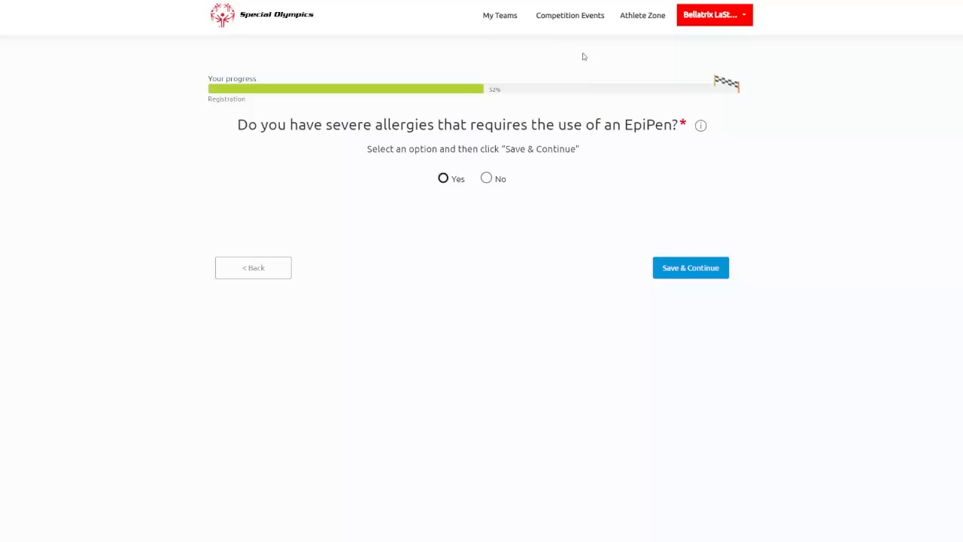
Step: Answer Yes to severe allergies requiring an EpiPen and select all the listed allergy types
click(440, 180)
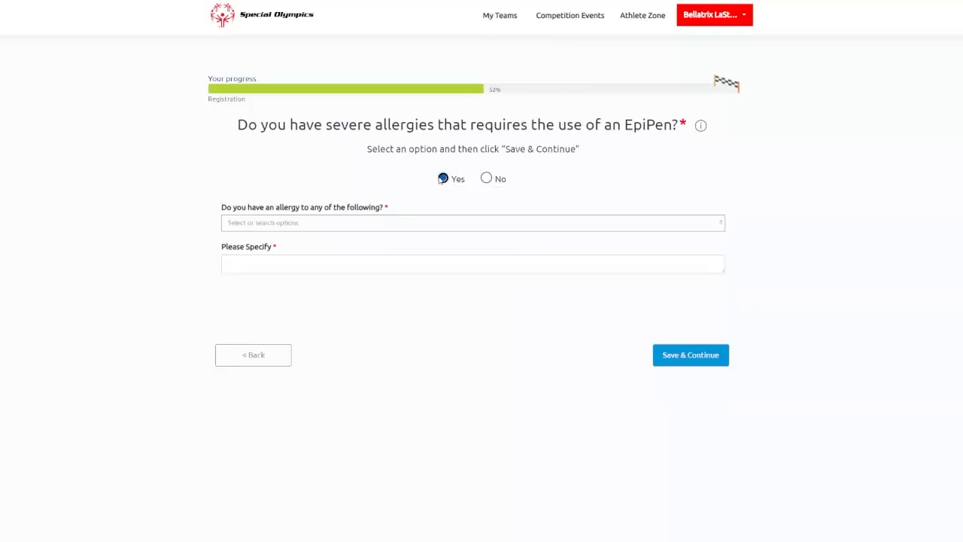
click(720, 229)
scroll(312, 290, down, 2)
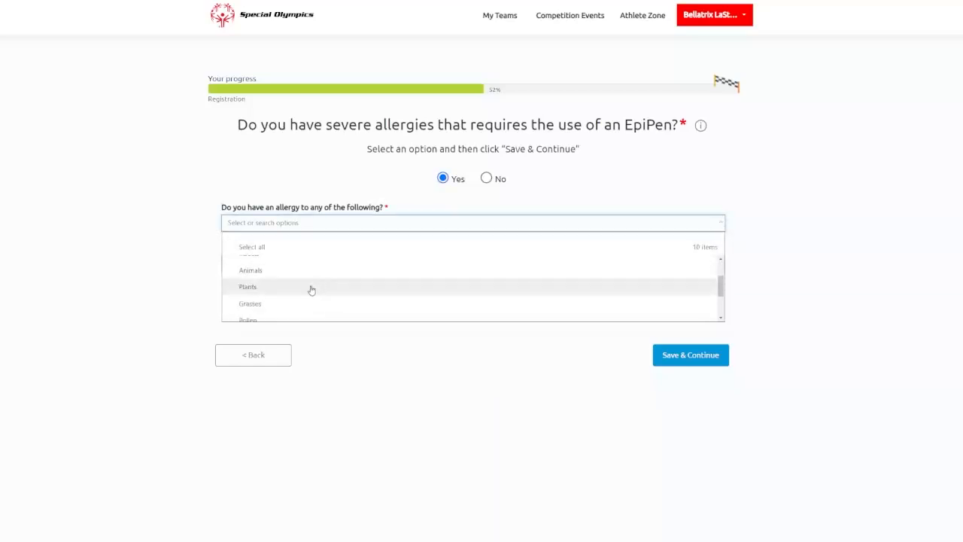
scroll(300, 278, down, 3)
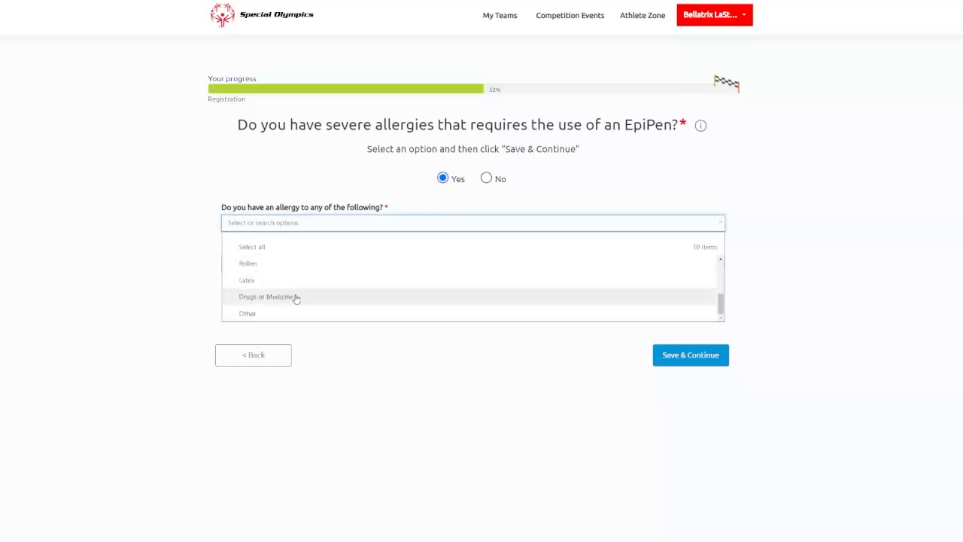
click(290, 298)
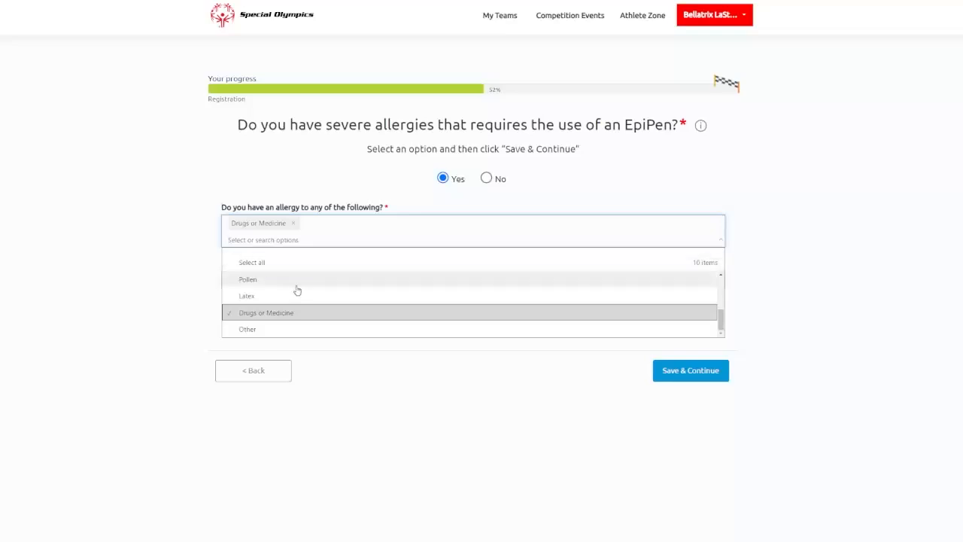
click(287, 297)
click(285, 279)
click(283, 263)
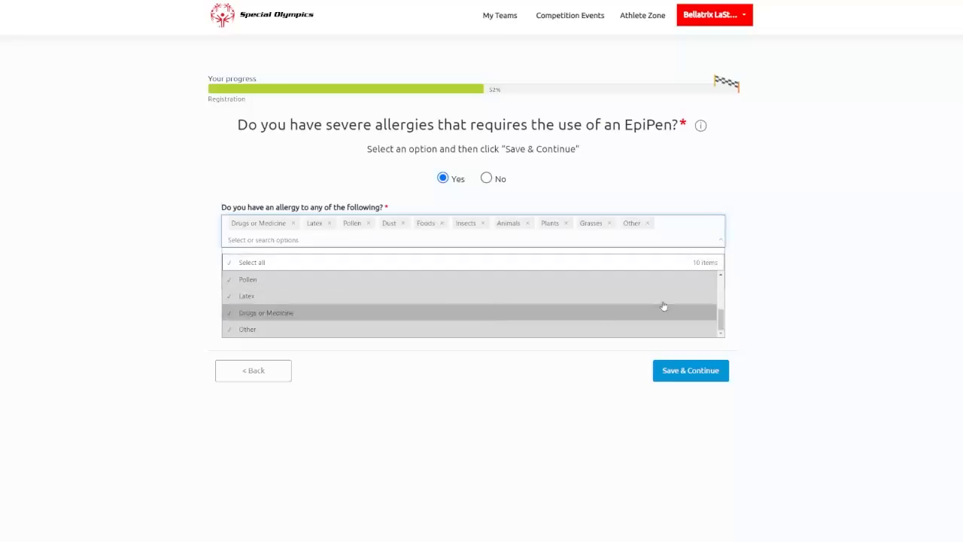
click(778, 272)
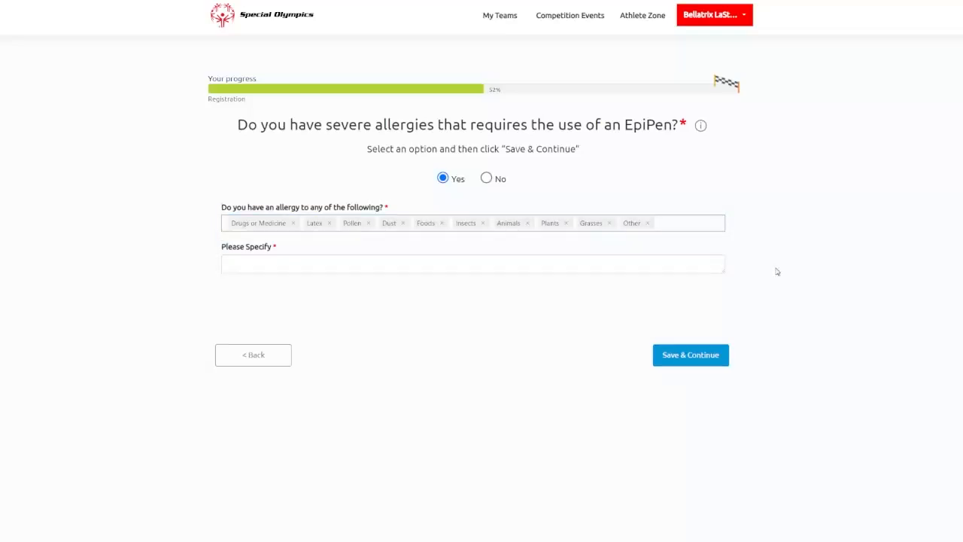
Step: Remove "Other" from the selected allergies, specify "Additional information here.", and save the allergy answers
click(645, 224)
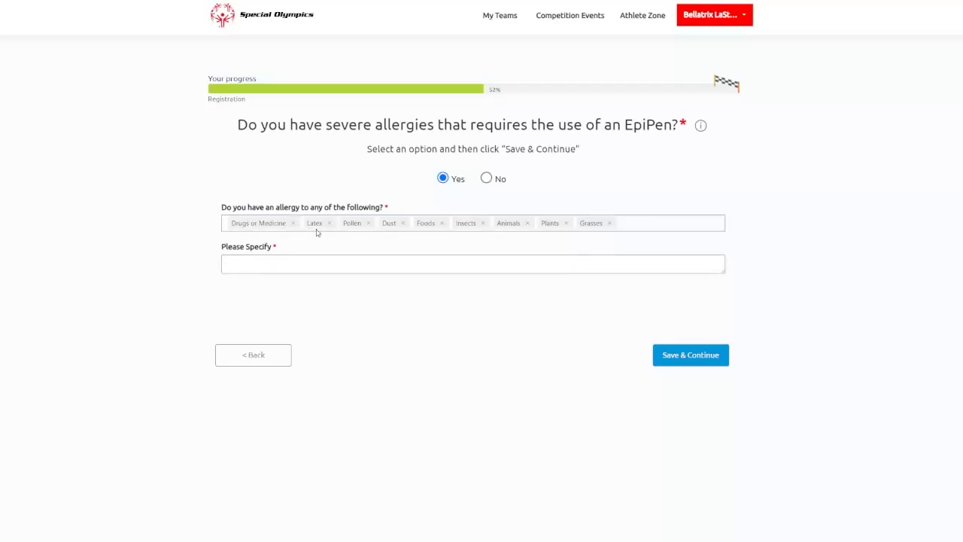
click(390, 267)
text(Additional information here.)
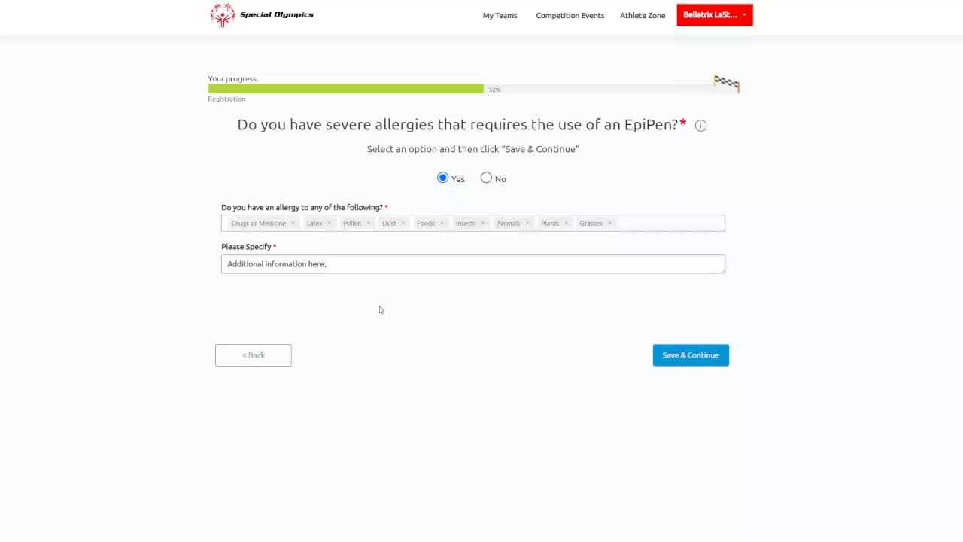
click(405, 301)
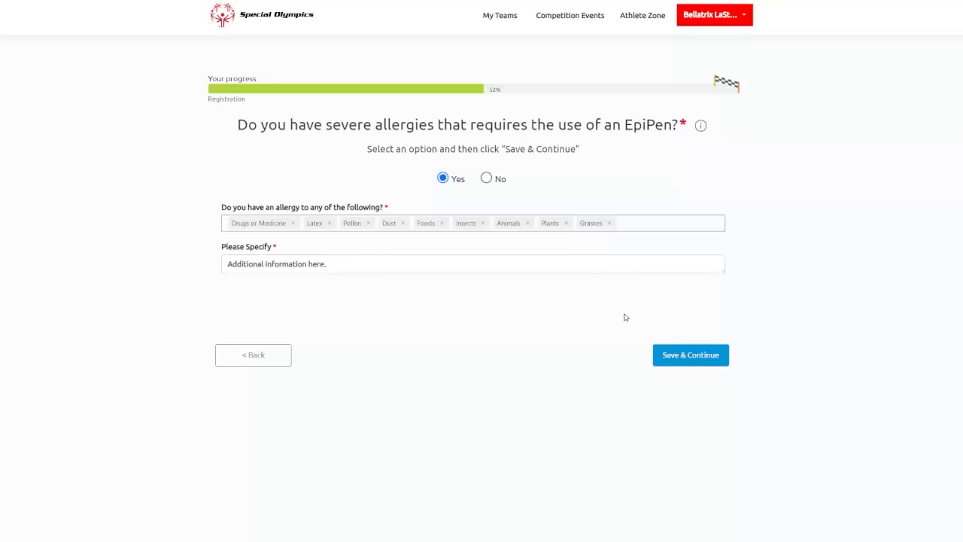
click(691, 362)
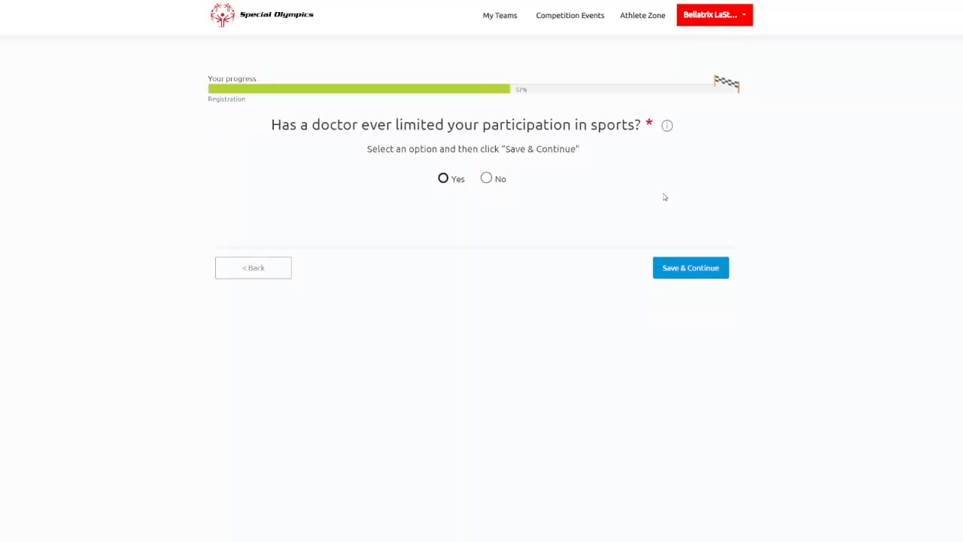
Step: Answer Yes to a doctor having limited sports participation, specify "Gymnastics", and save
click(443, 179)
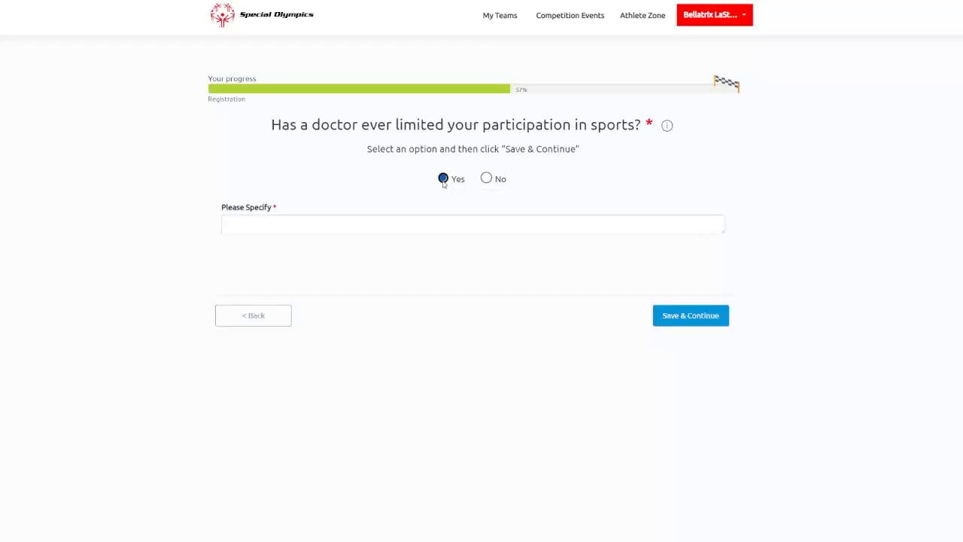
click(441, 225)
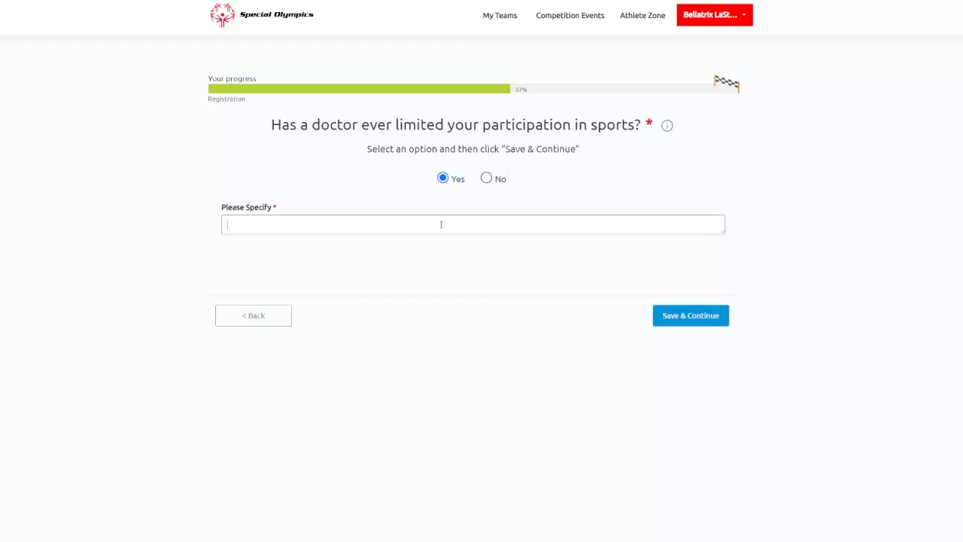
text(Gymnastics)
click(476, 253)
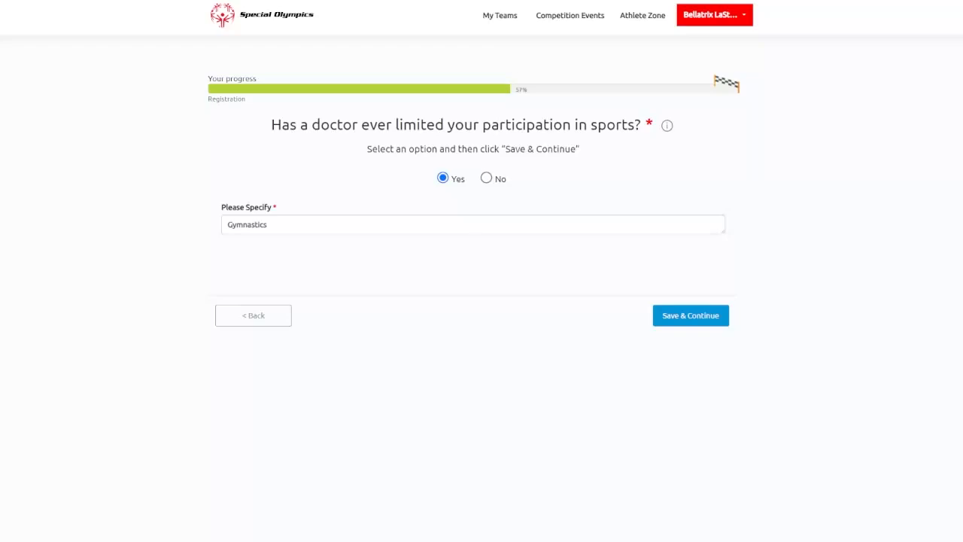
click(685, 321)
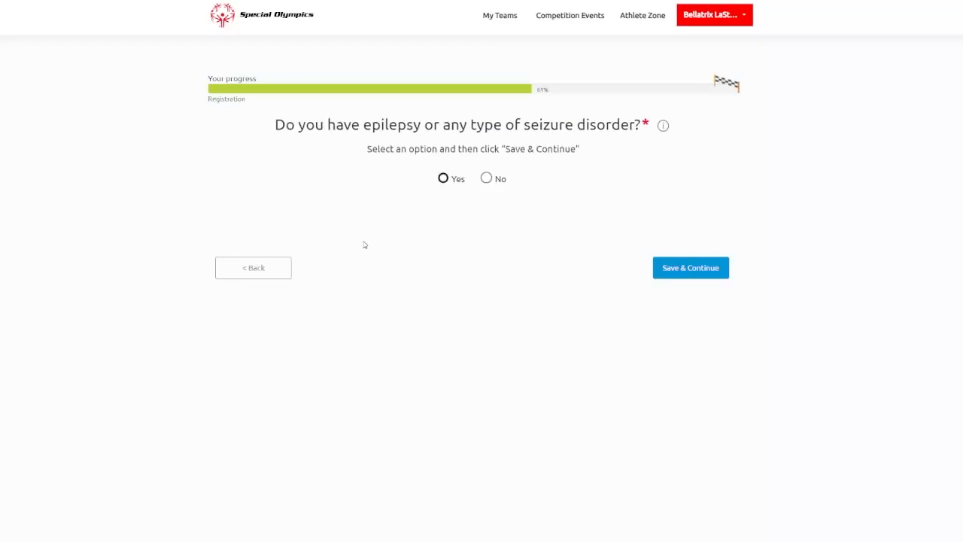
Step: Answer No to having epilepsy or any type of seizure disorder, and save the answer
click(444, 178)
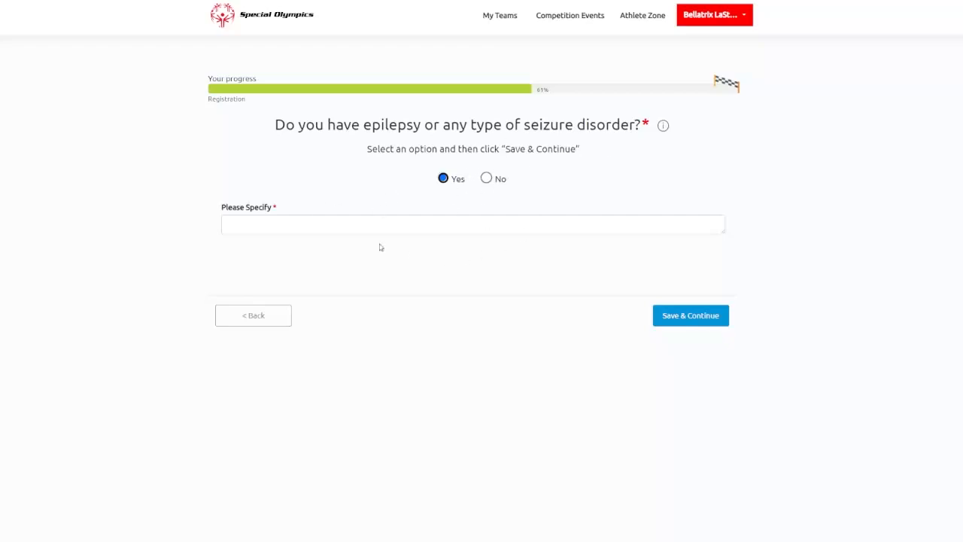
click(488, 181)
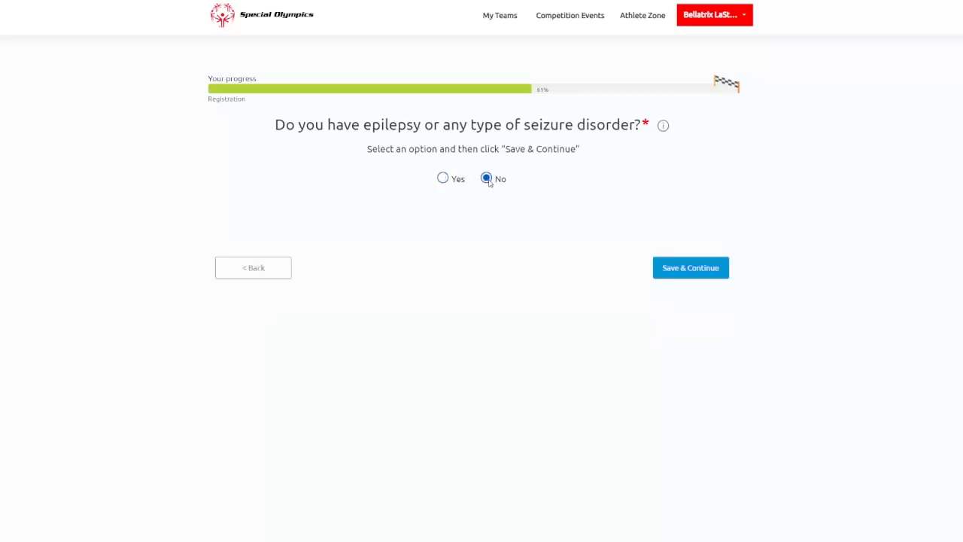
click(697, 274)
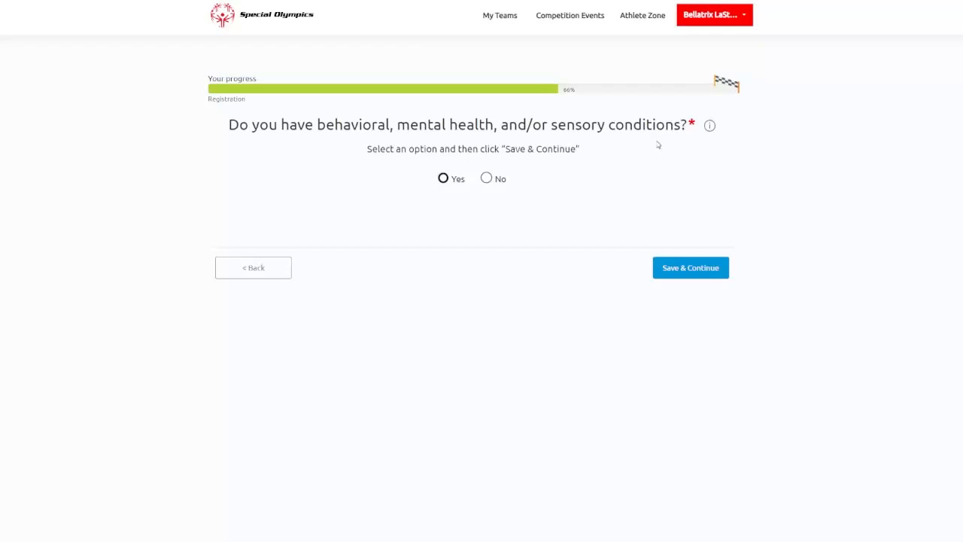
Step: Answer No to behavioral, mental health, or sensory conditions after viewing and enlarging the Yes answer's specification field, and save
click(443, 179)
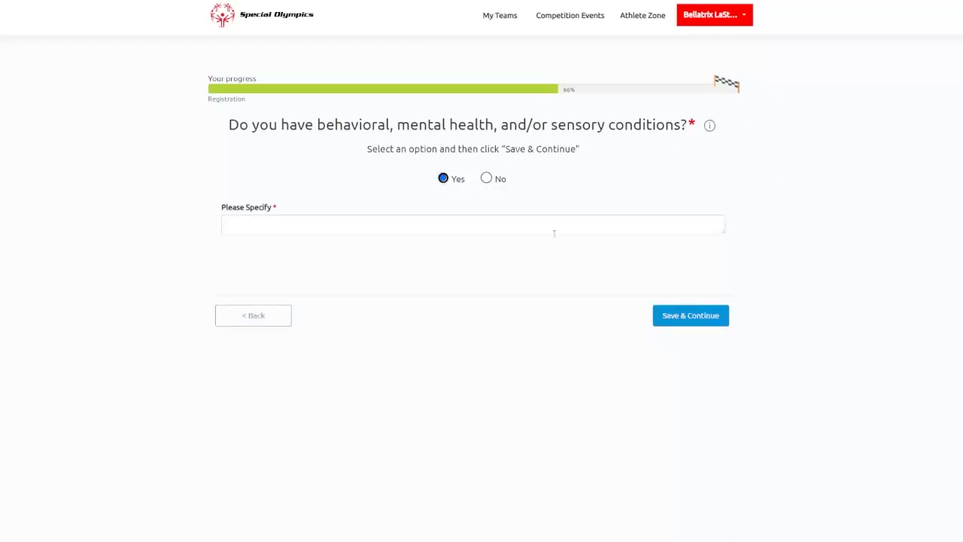
drag(725, 234, 731, 267)
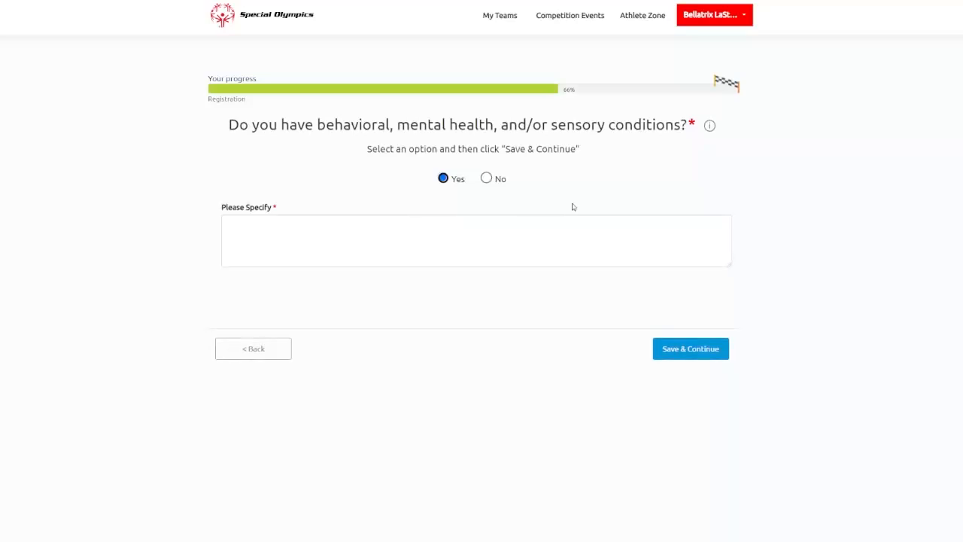
click(486, 178)
click(685, 269)
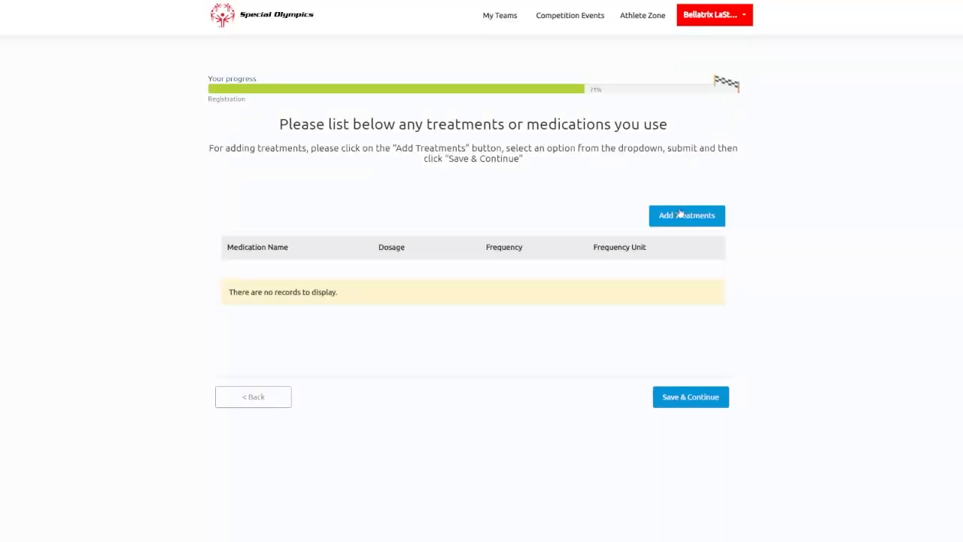
Step: Create a treatment entry with medication name carbamazepine, dosage 500, and frequency 1
click(684, 218)
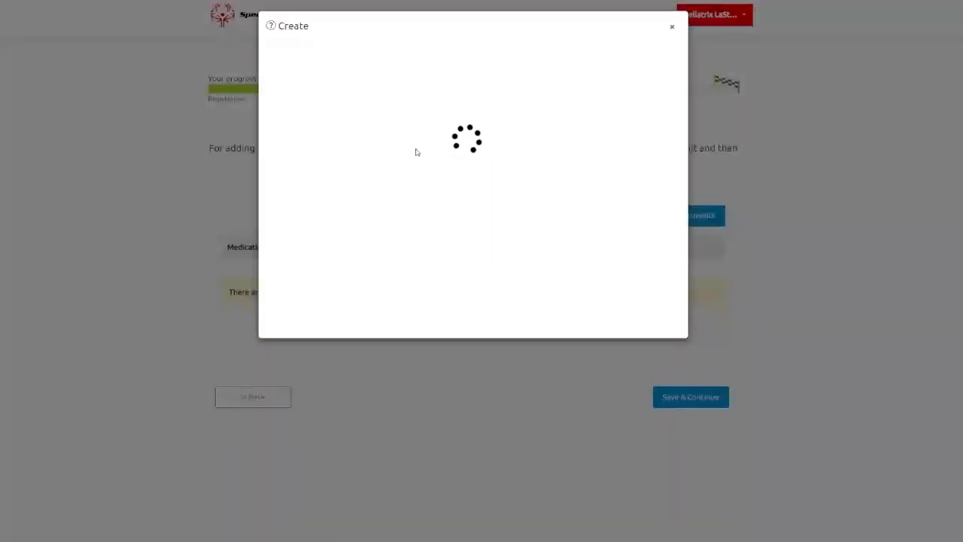
click(385, 81)
click(386, 105)
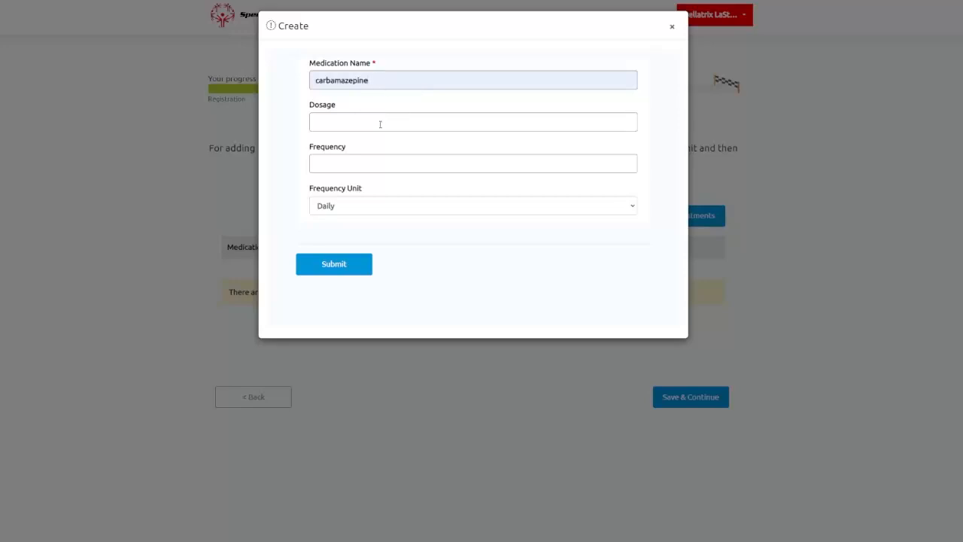
click(380, 129)
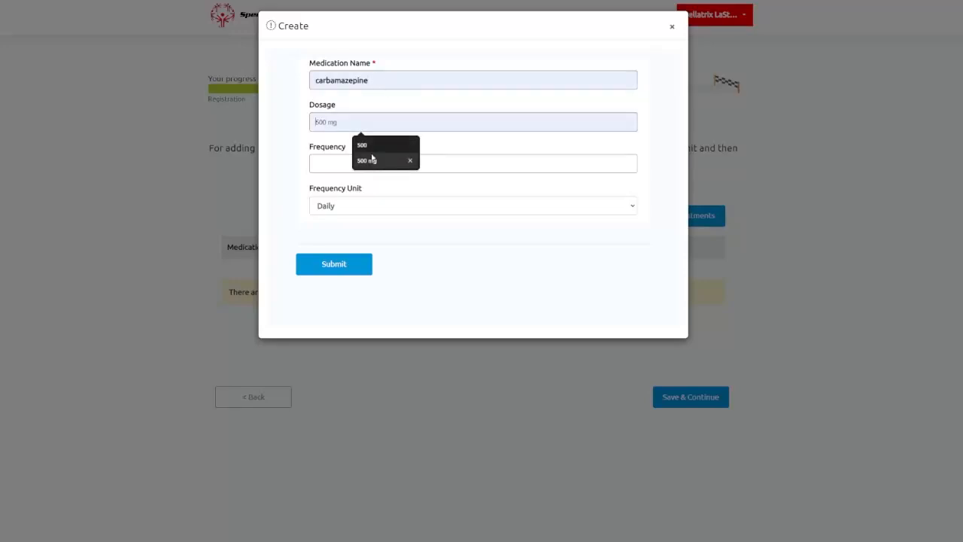
click(371, 152)
click(368, 164)
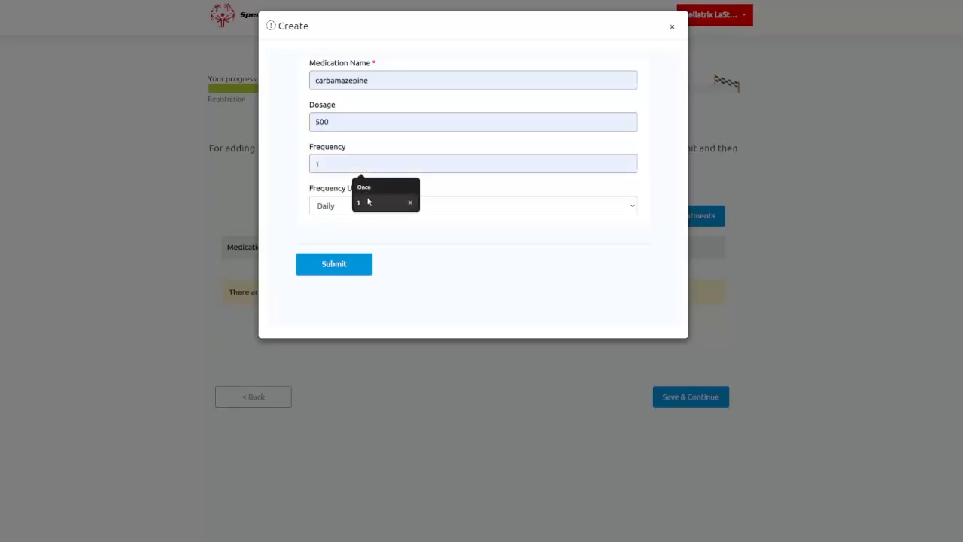
click(369, 203)
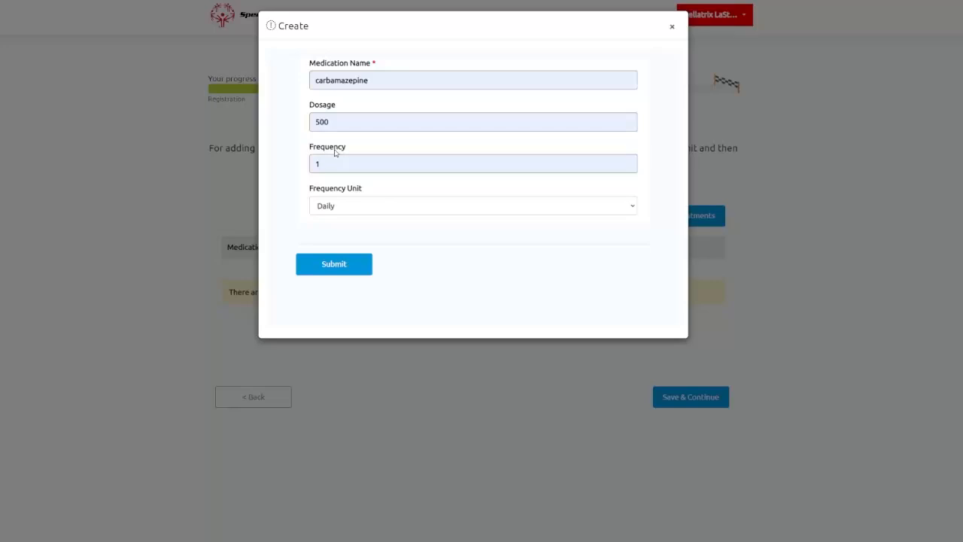
Step: Try entering "once" as the treatment's frequency, and restore the frequency to 1
key(BackSpace)
text(once)
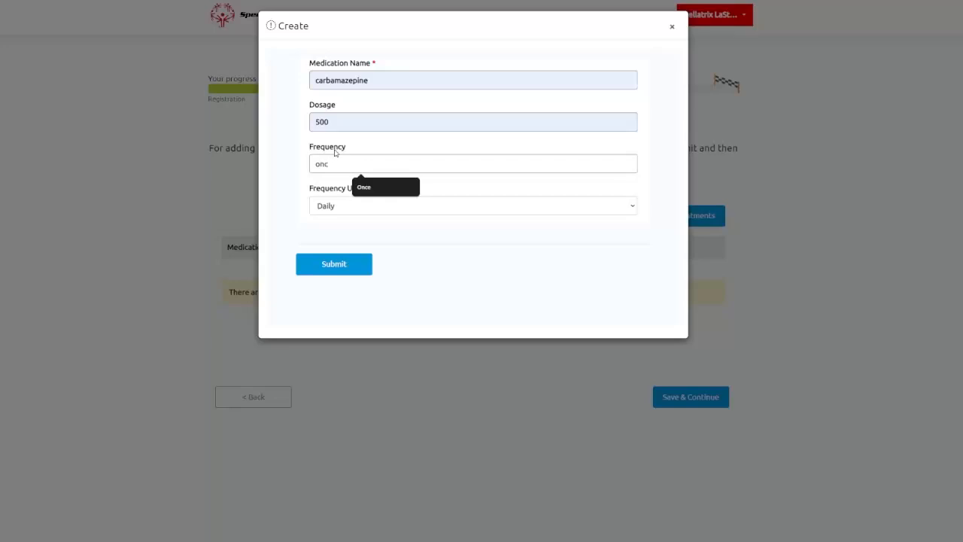
key(BackSpace)
key(BackSpace)
key(BackSpace)
text(1)
Step: Set the treatment's frequency unit to Daily, submit the entry, and save the treatments list
click(338, 202)
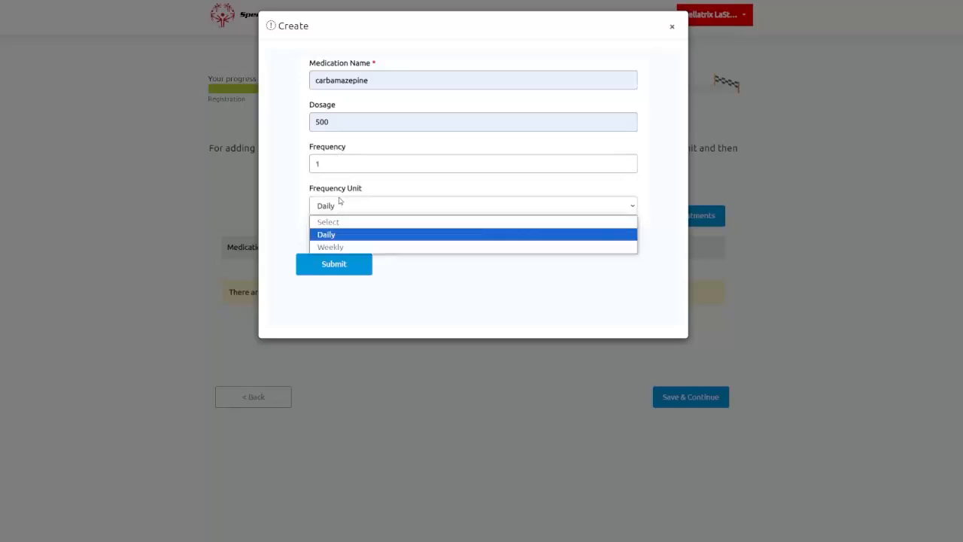
click(372, 235)
click(334, 265)
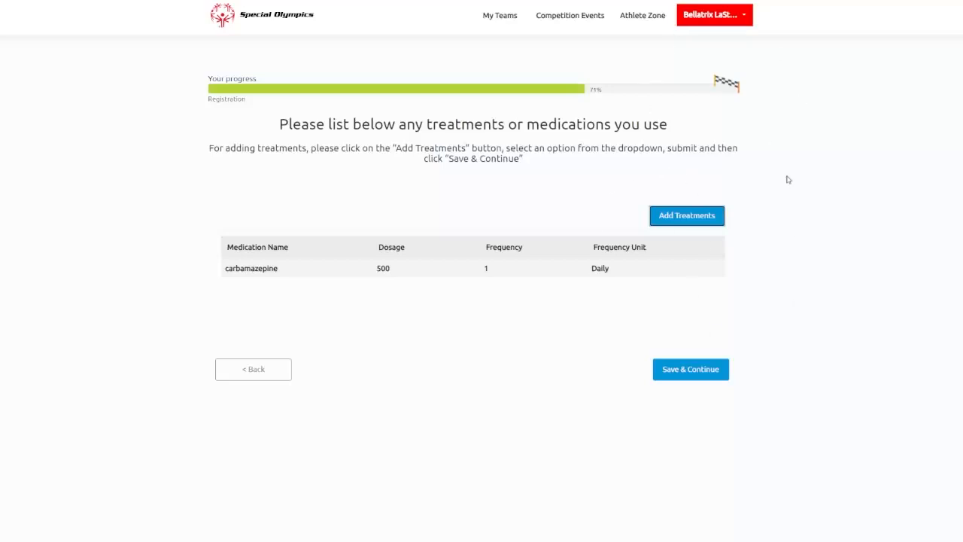
click(688, 378)
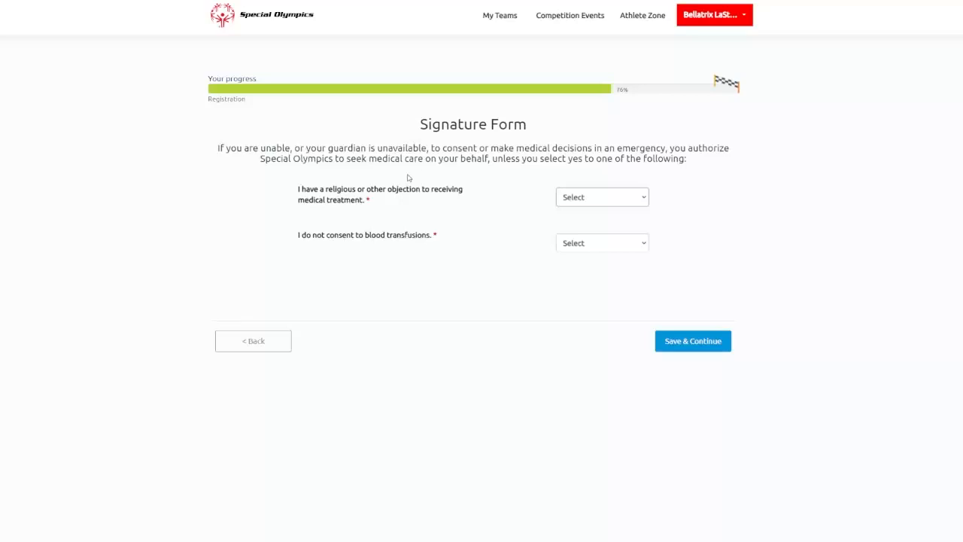
Step: Answer No to both the medical treatment objection and the blood transfusion refusal on the Signature Form, and save
click(595, 202)
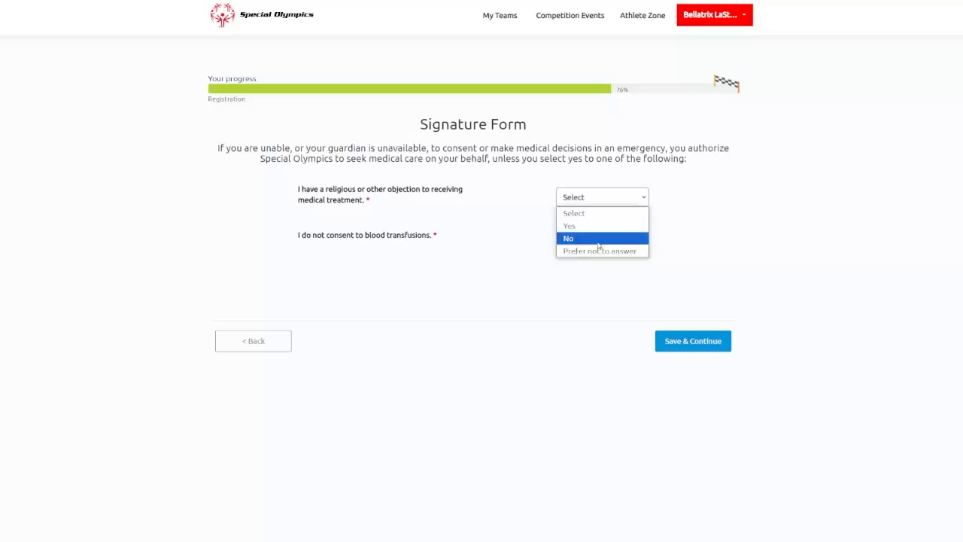
click(598, 240)
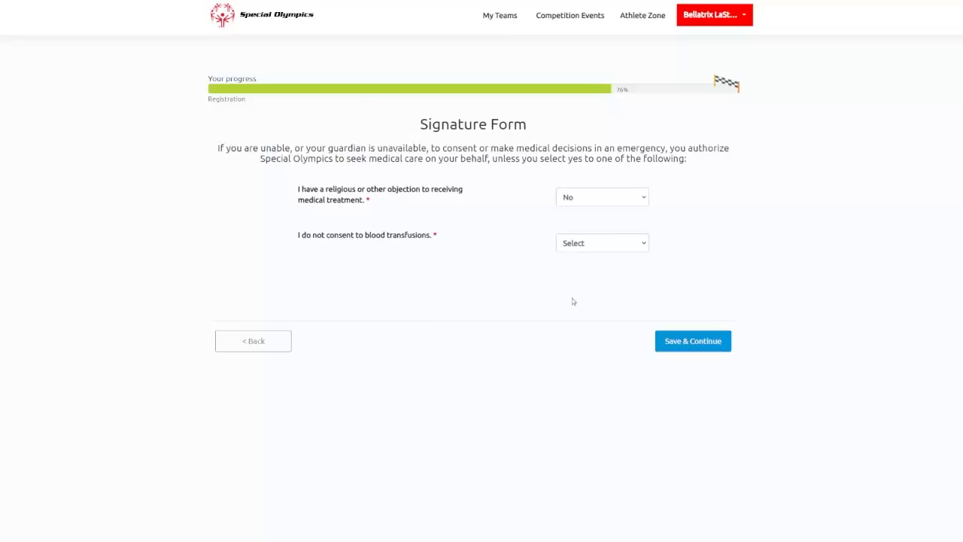
click(606, 249)
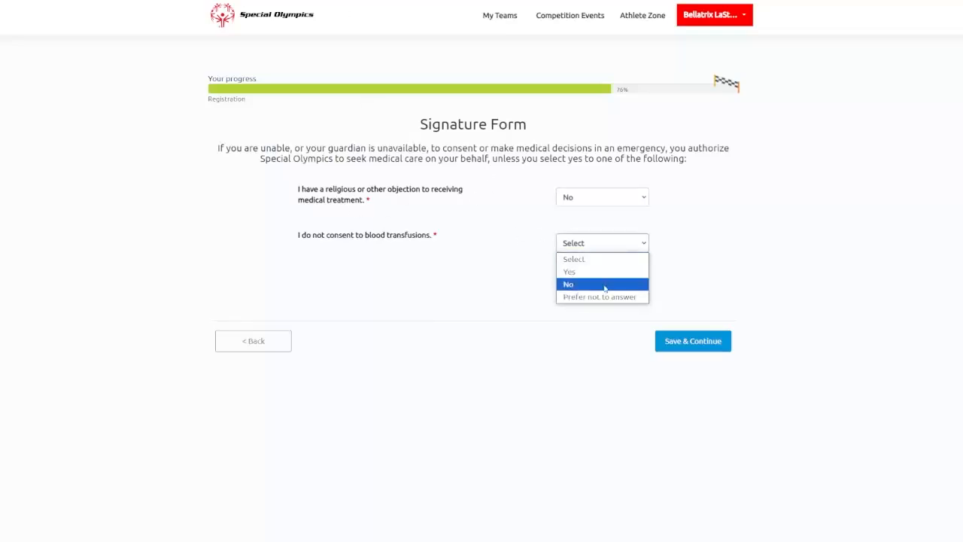
click(605, 281)
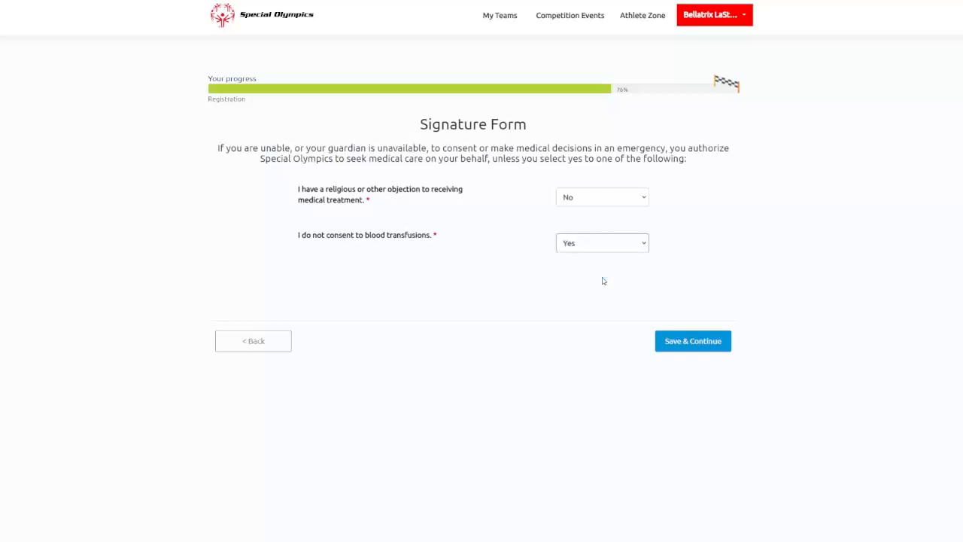
click(604, 247)
click(595, 284)
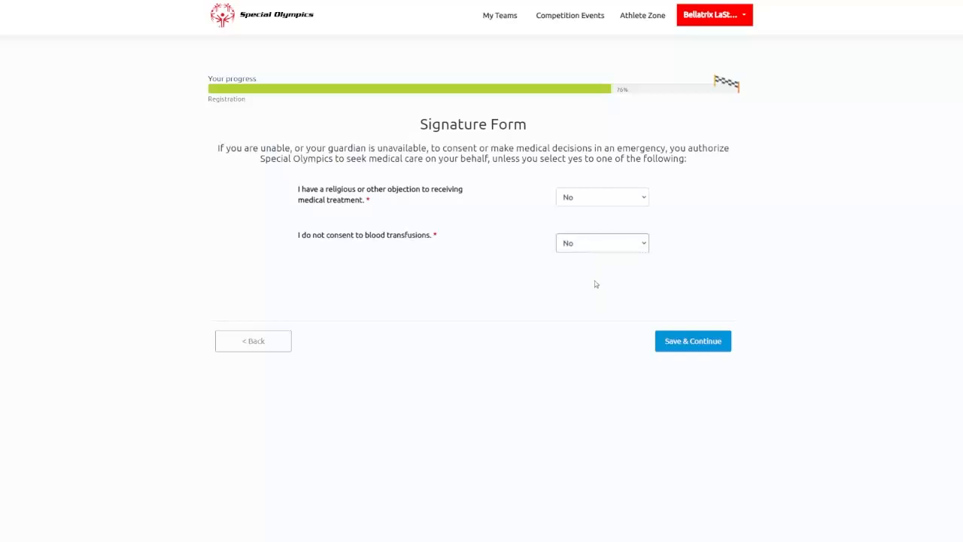
click(686, 346)
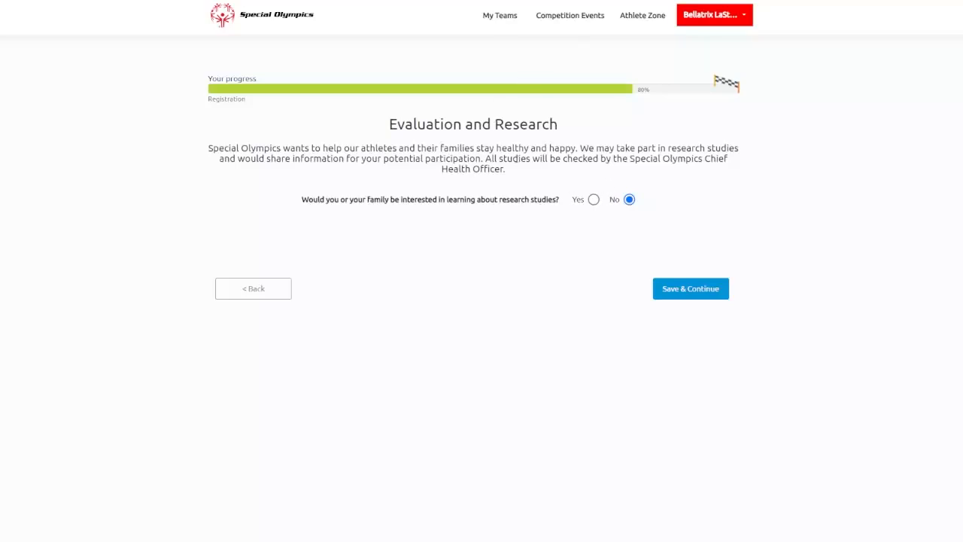
Step: Answer Yes to interest in learning about research studies, and save the answer
click(594, 201)
click(683, 294)
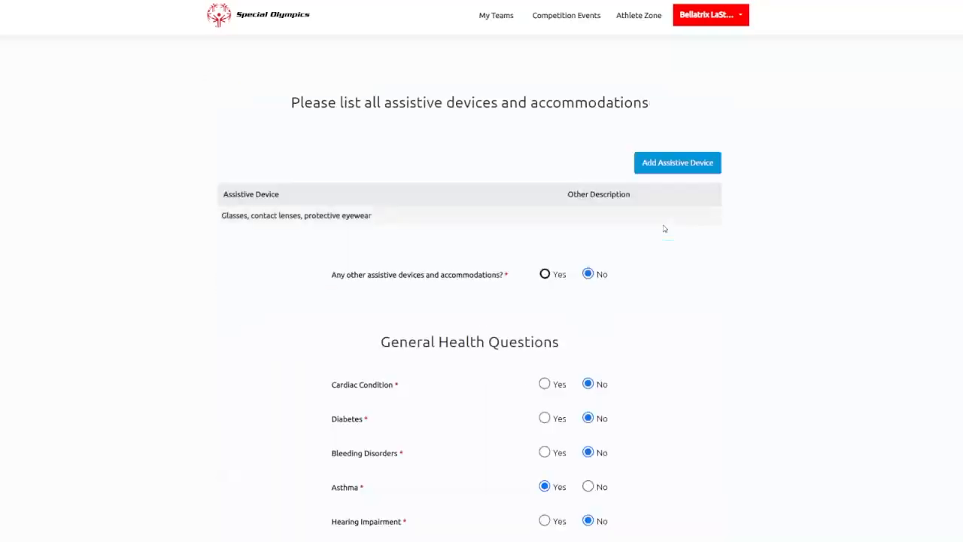
Step: Review the health history responses, changing research interest to No and both the treatment objection and blood transfusion answers to Yes
scroll(669, 226, up, 4)
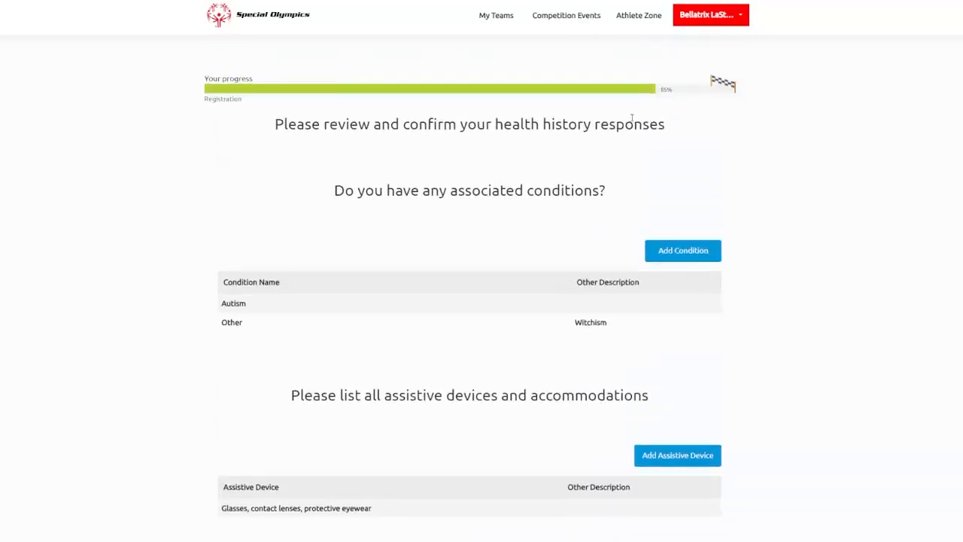
scroll(675, 86, down, 6)
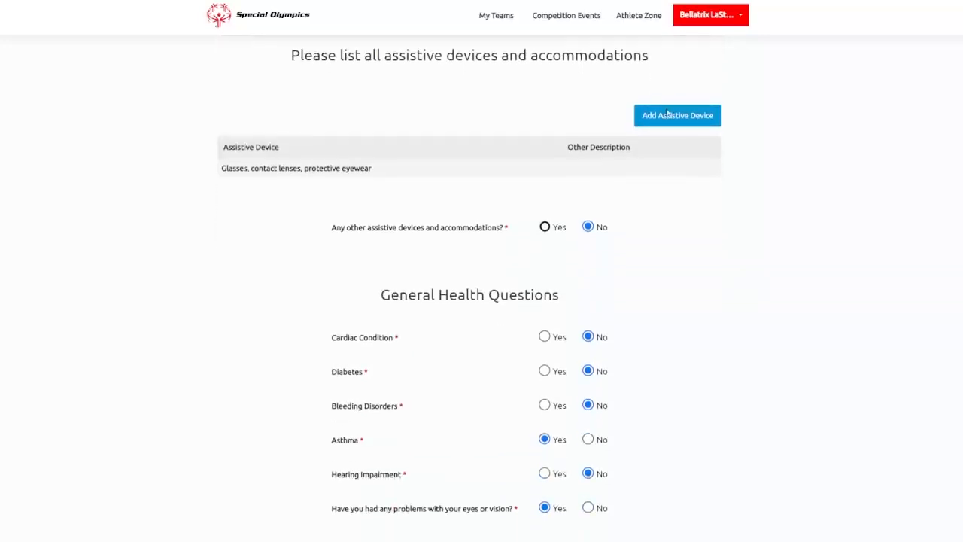
scroll(666, 112, down, 6)
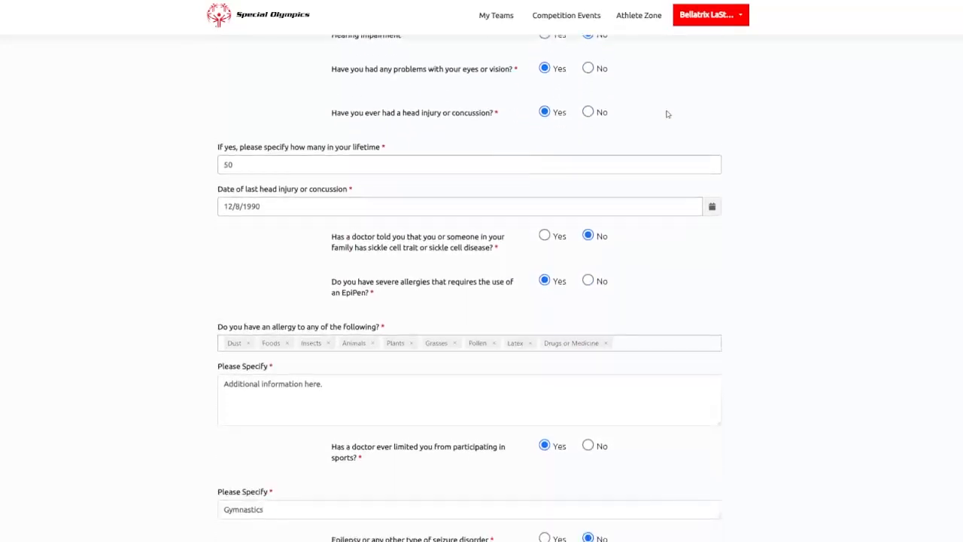
scroll(666, 114, down, 4)
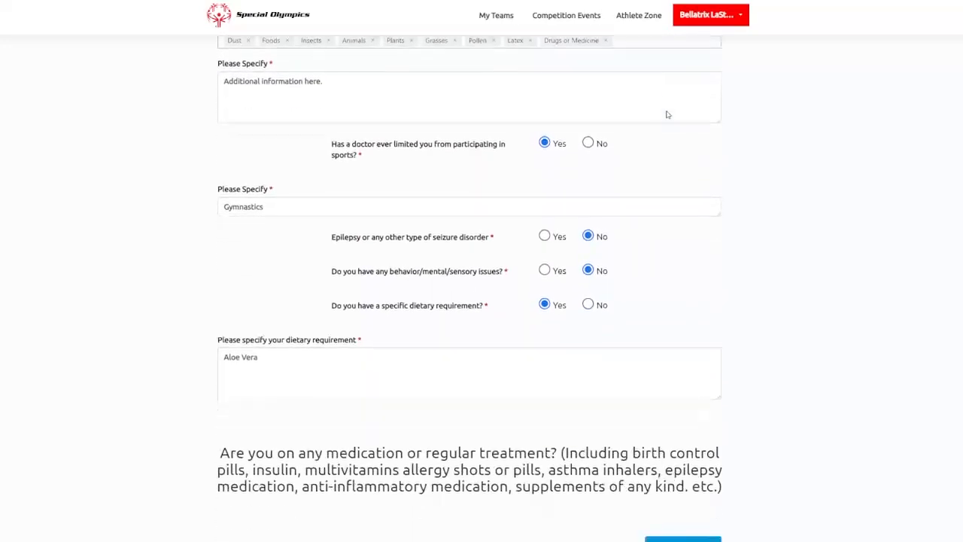
scroll(666, 114, down, 5)
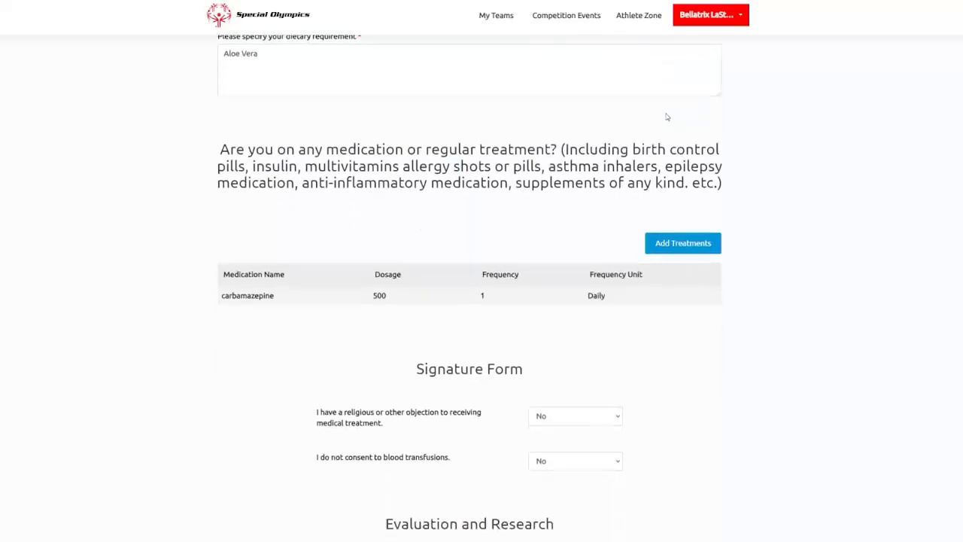
scroll(666, 114, down, 2)
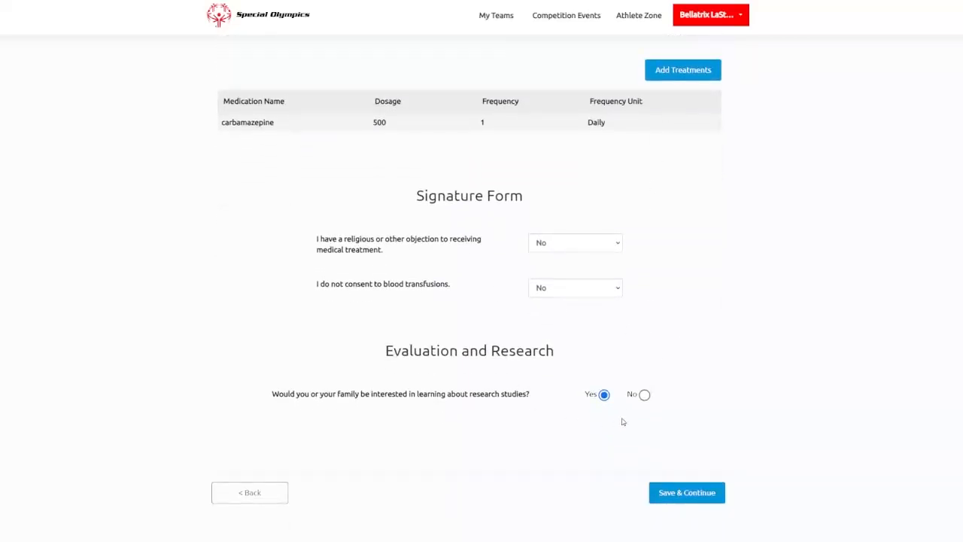
click(644, 395)
click(580, 242)
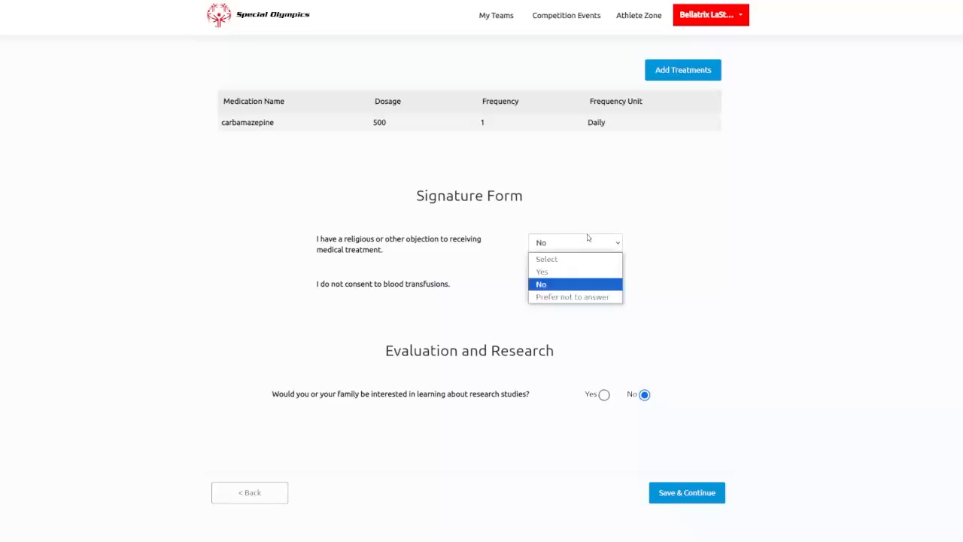
click(570, 272)
click(570, 286)
click(564, 317)
Step: Look back through the general health answers, and save the reviewed health history responses
scroll(654, 279, up, 5)
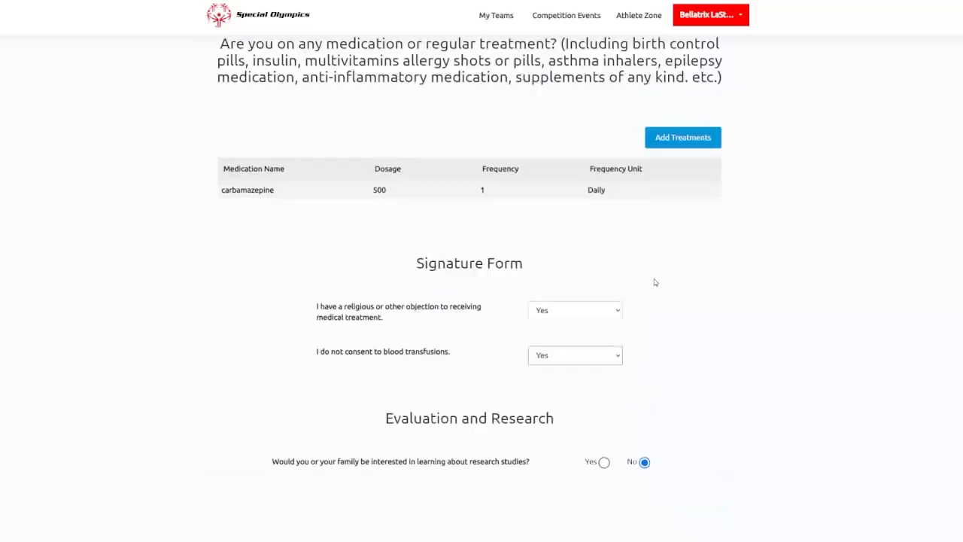
scroll(551, 281, up, 3)
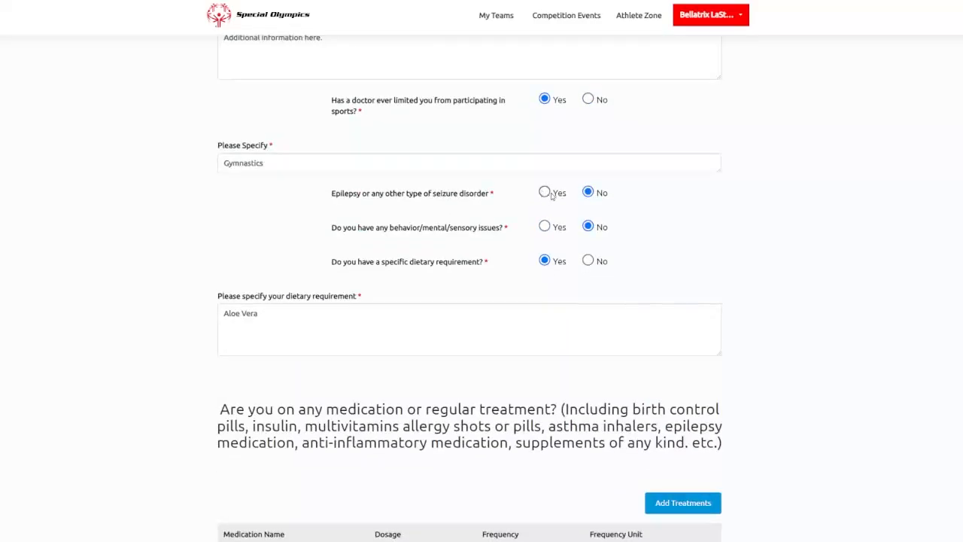
scroll(562, 275, up, 10)
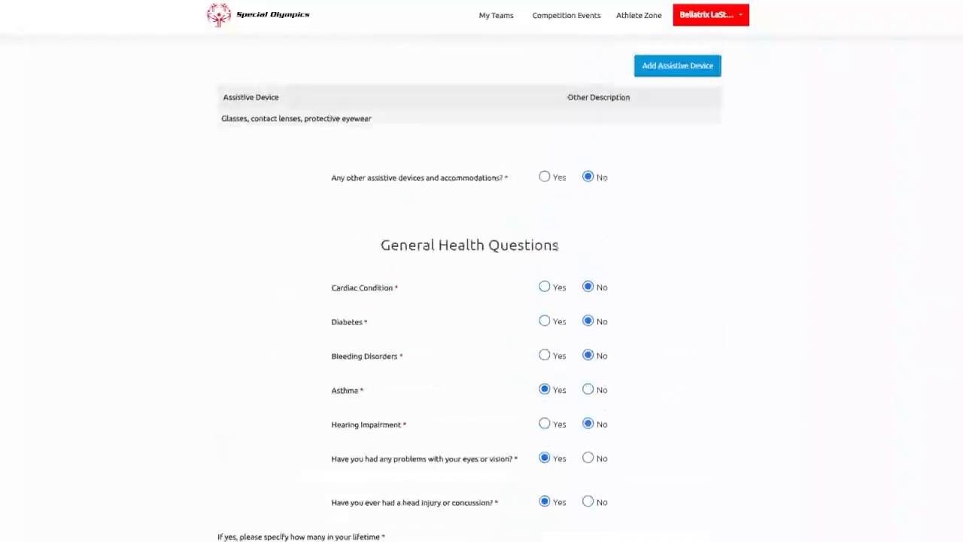
click(552, 321)
scroll(669, 275, down, 12)
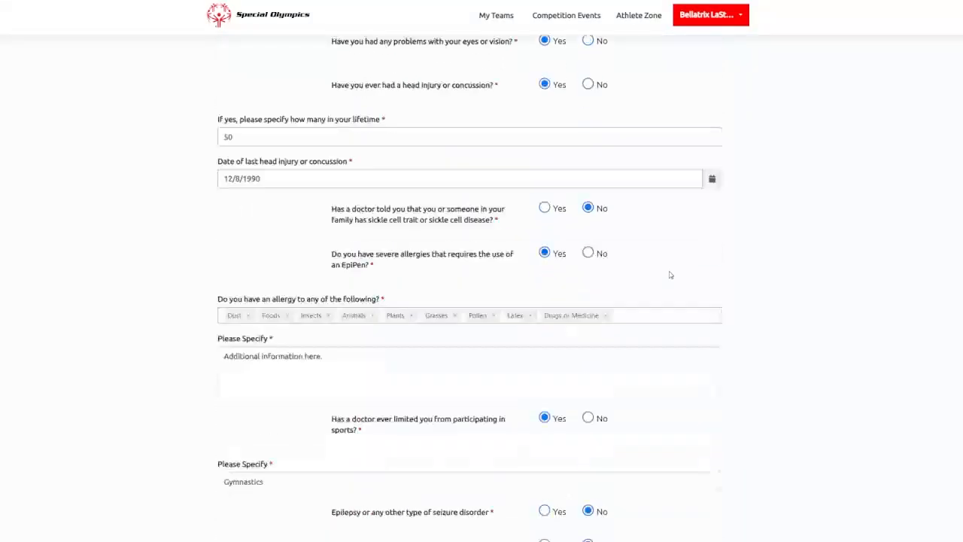
scroll(670, 275, down, 7)
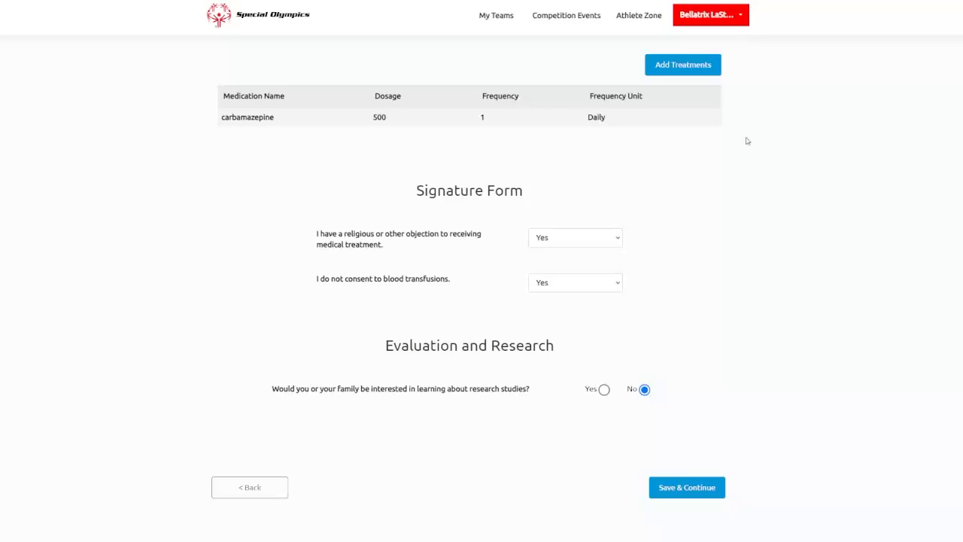
click(686, 493)
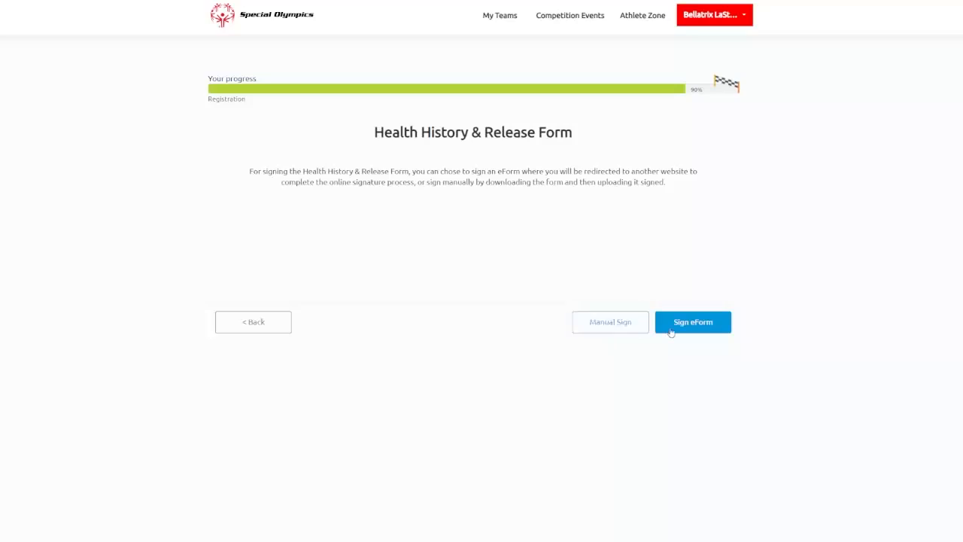
Step: Choose to sign the form manually, and expand the phone, computer, and missing-download instructions
click(603, 327)
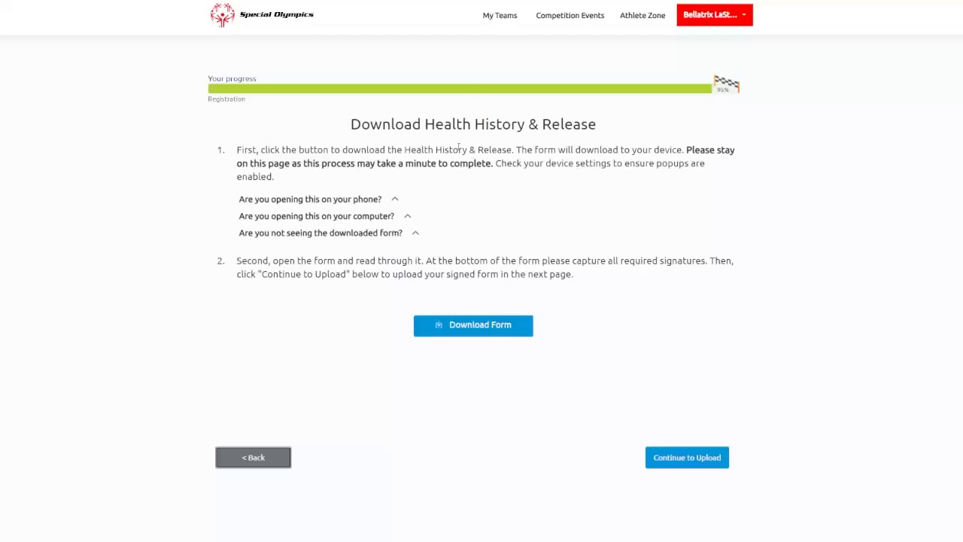
click(396, 202)
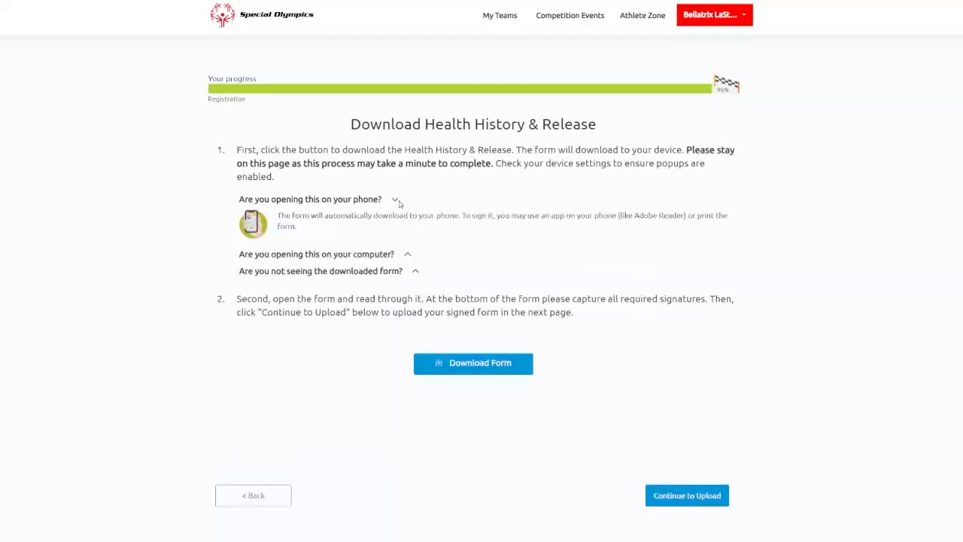
click(407, 256)
click(410, 307)
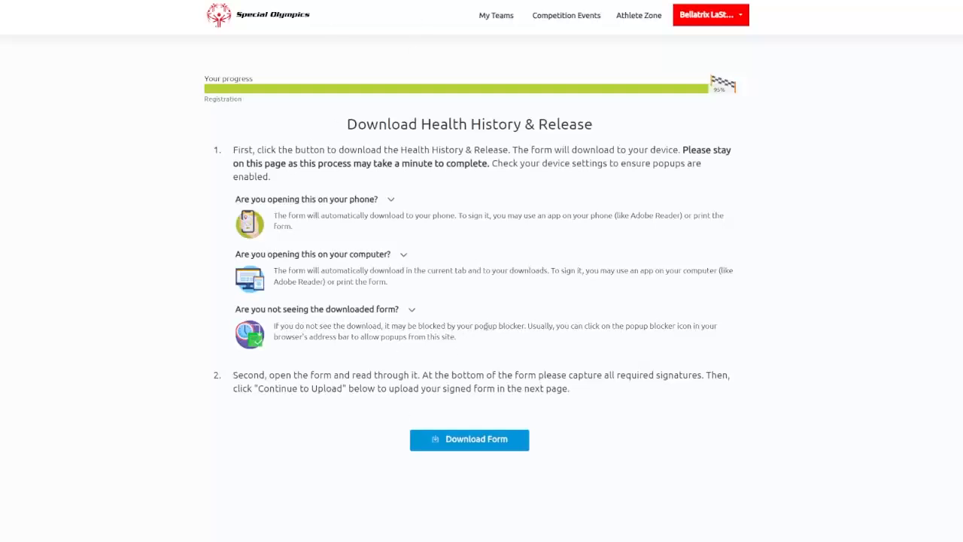
Step: Read the help for a missing download, and download the Health History & Release form
drag(475, 325, 525, 326)
click(523, 329)
scroll(451, 330, down, 1)
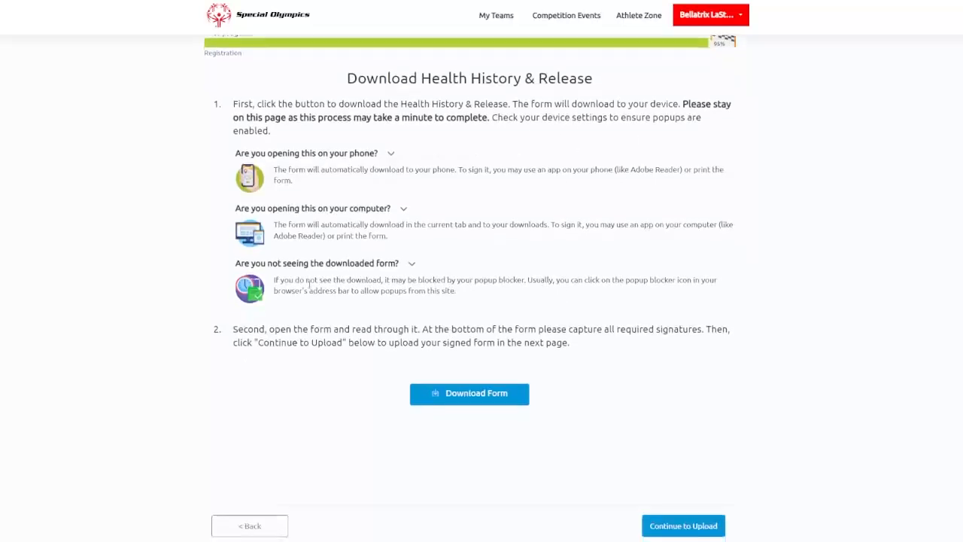
click(461, 401)
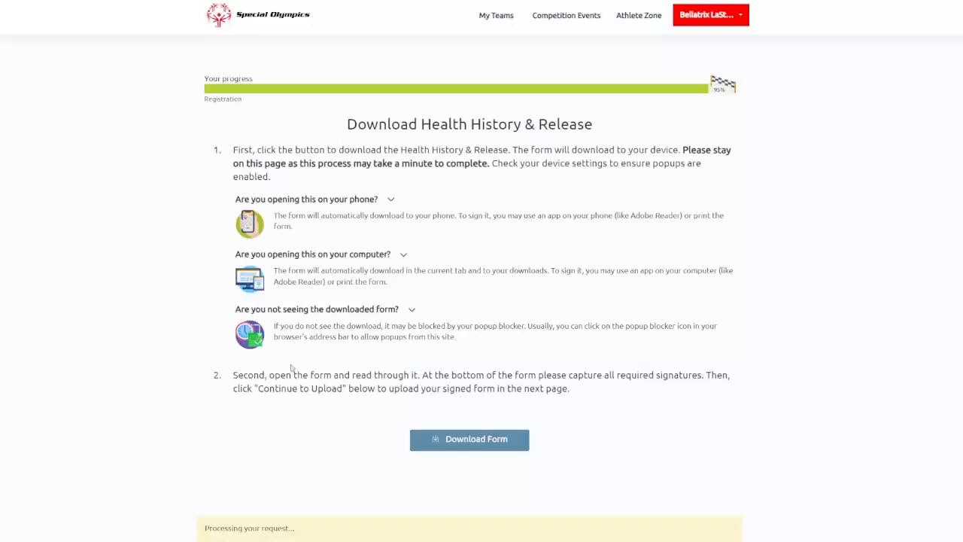
scroll(291, 505, down, 1)
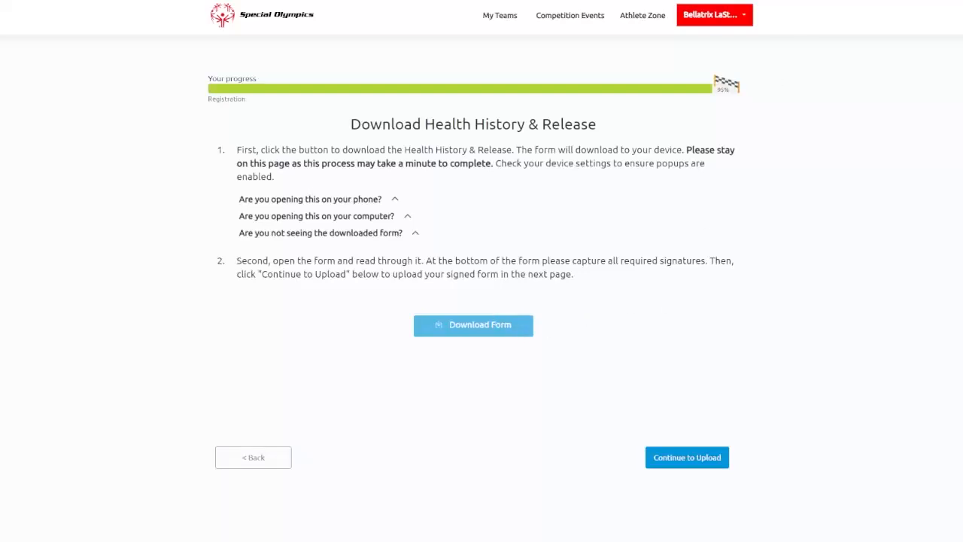
Step: Continue to the form upload page, and try to open the listed HealthHistoryandRelease_10_21_2024 4_17_30 PM.pdf
click(673, 457)
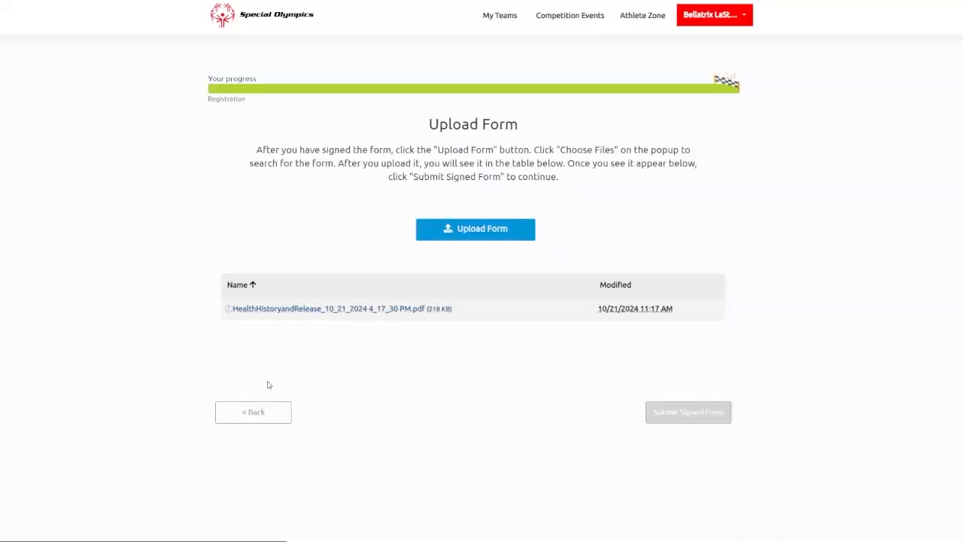
click(259, 420)
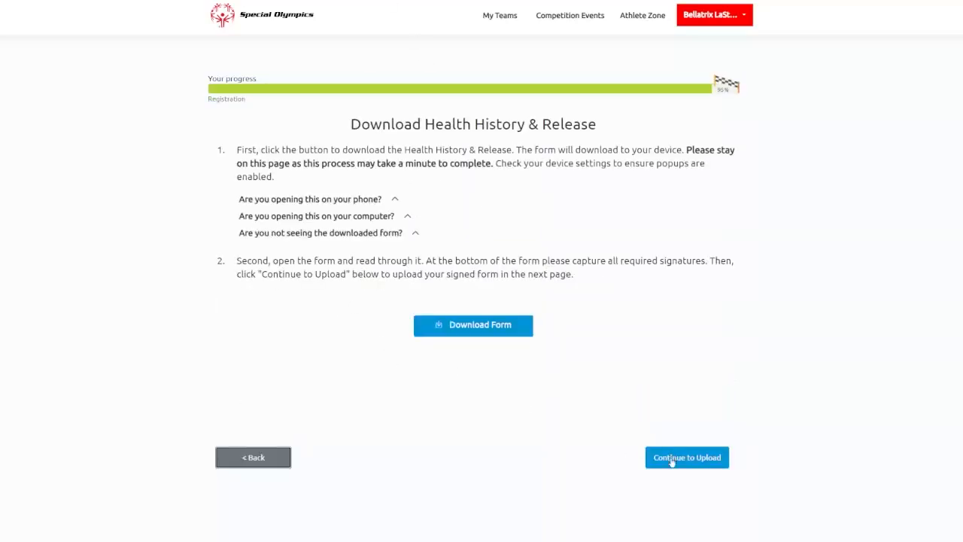
click(668, 463)
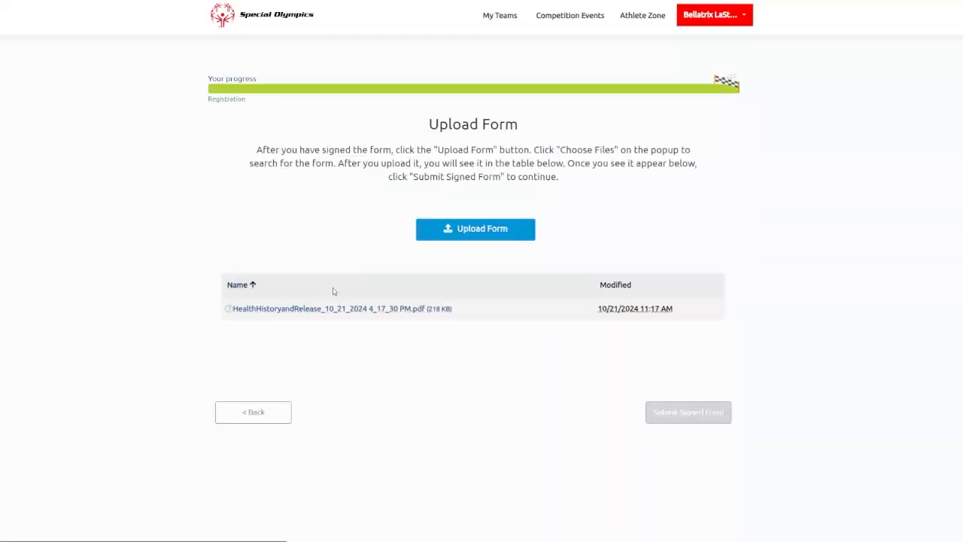
click(315, 309)
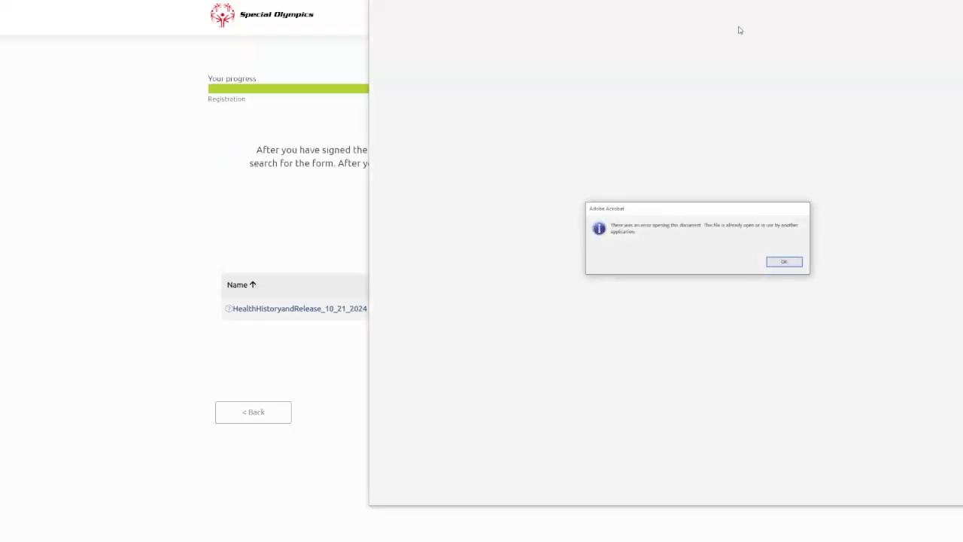
click(797, 262)
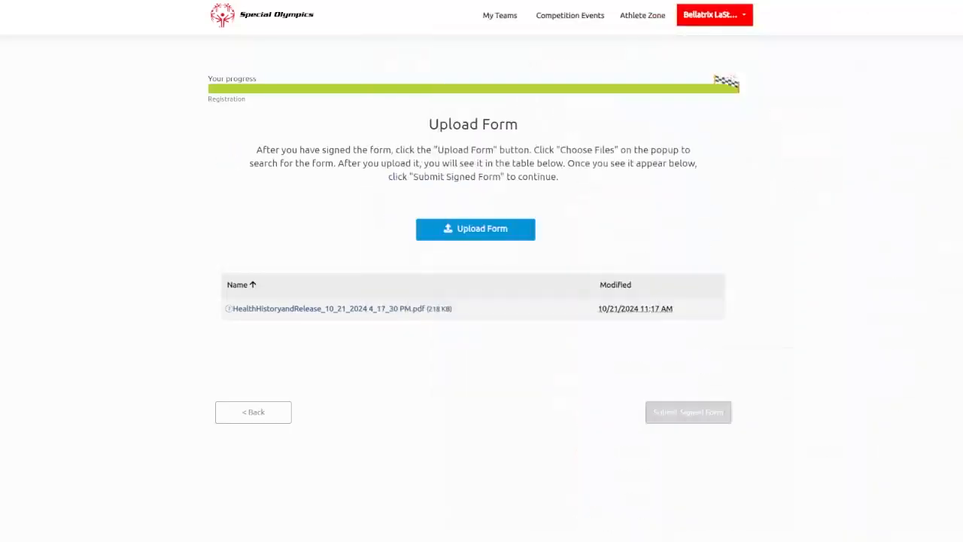
Step: Bring up the downloaded athlete registration form in Adobe Acrobat, and dismiss the fill-and-sign tip
click(934, 0)
click(923, 7)
drag(600, 81, 499, 8)
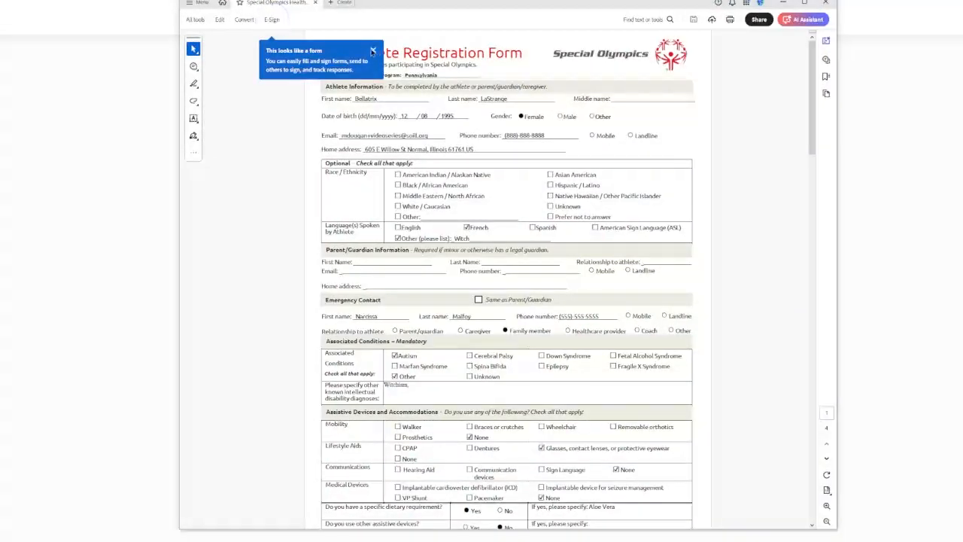
click(373, 52)
Step: Read through the registration form down to the signature and research sections, and view its print options without printing
scroll(566, 115, down, 1)
scroll(564, 136, up, 1)
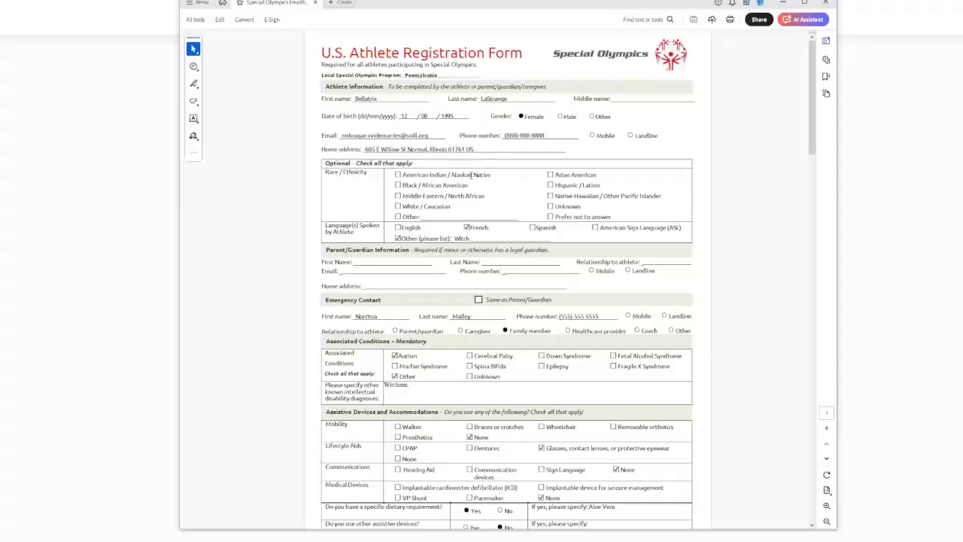
scroll(468, 160, down, 3)
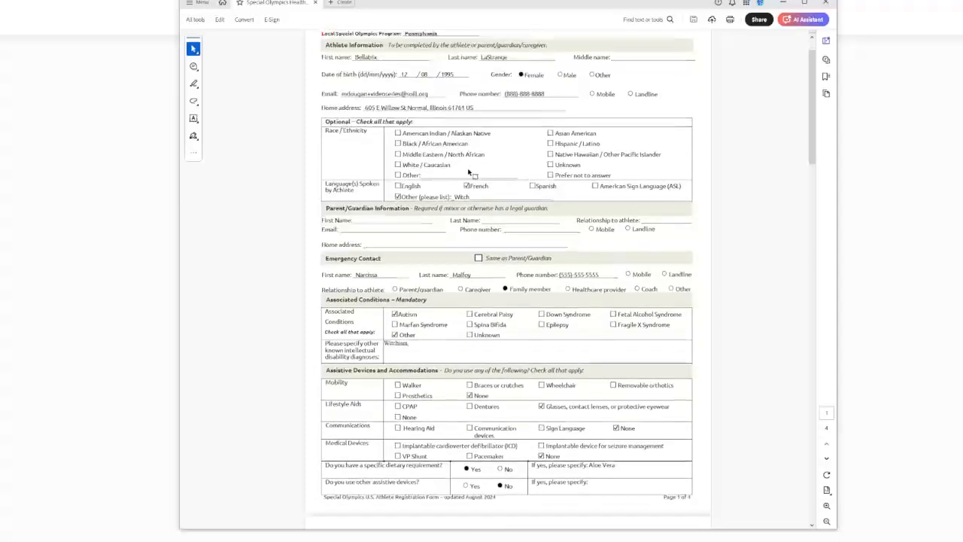
scroll(468, 171, down, 3)
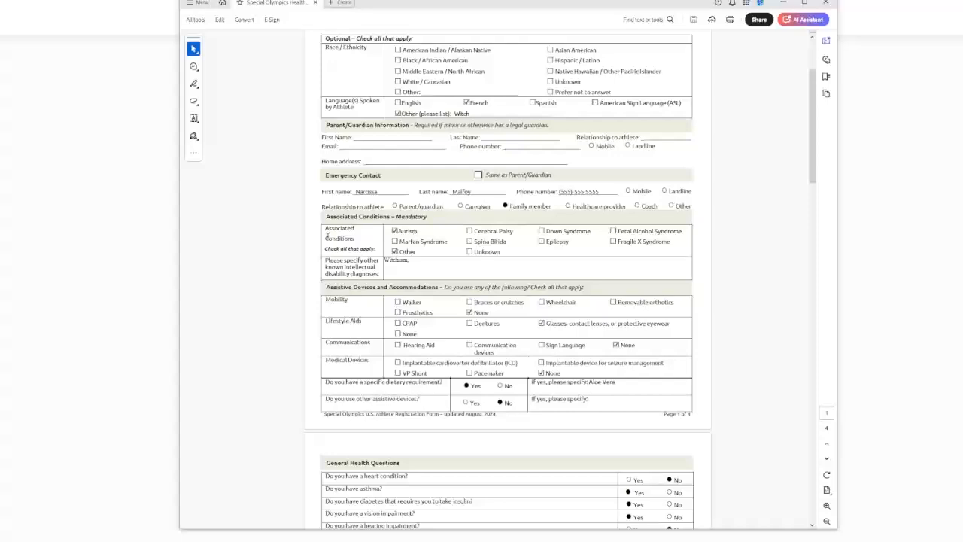
scroll(372, 201, down, 1)
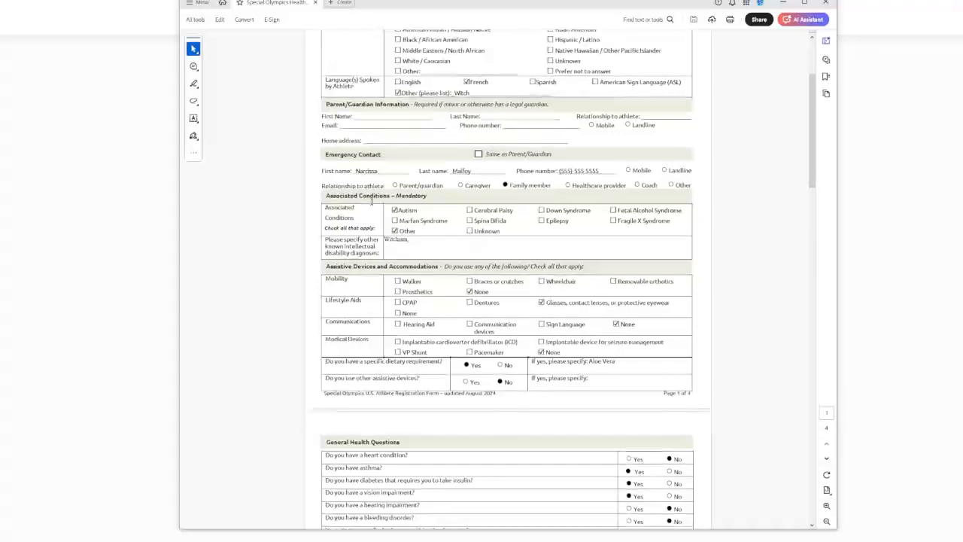
scroll(372, 201, down, 15)
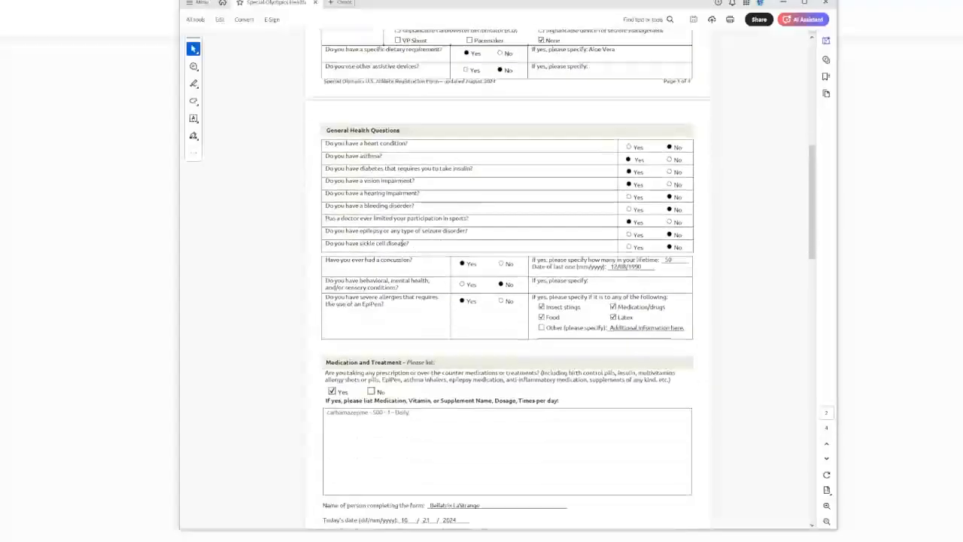
scroll(406, 244, down, 15)
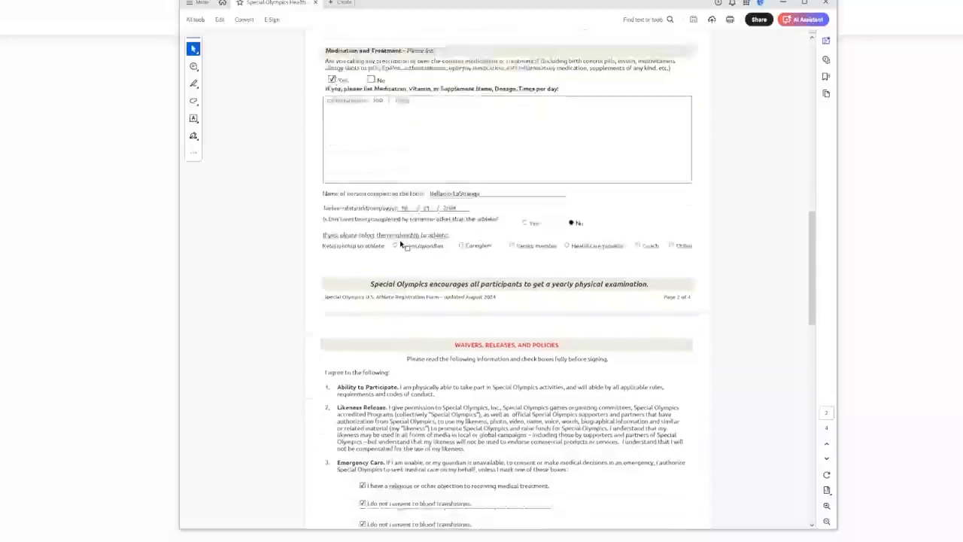
scroll(401, 244, down, 14)
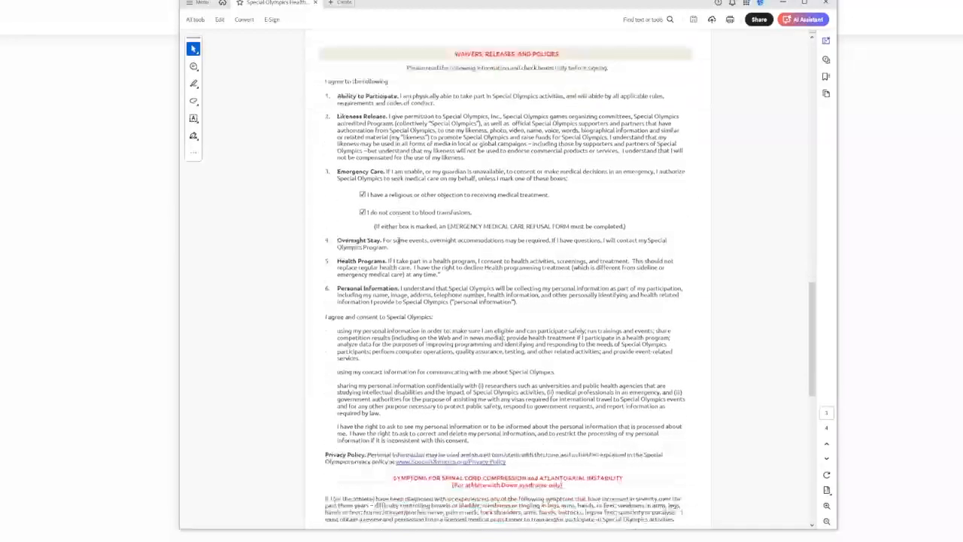
scroll(399, 239, down, 18)
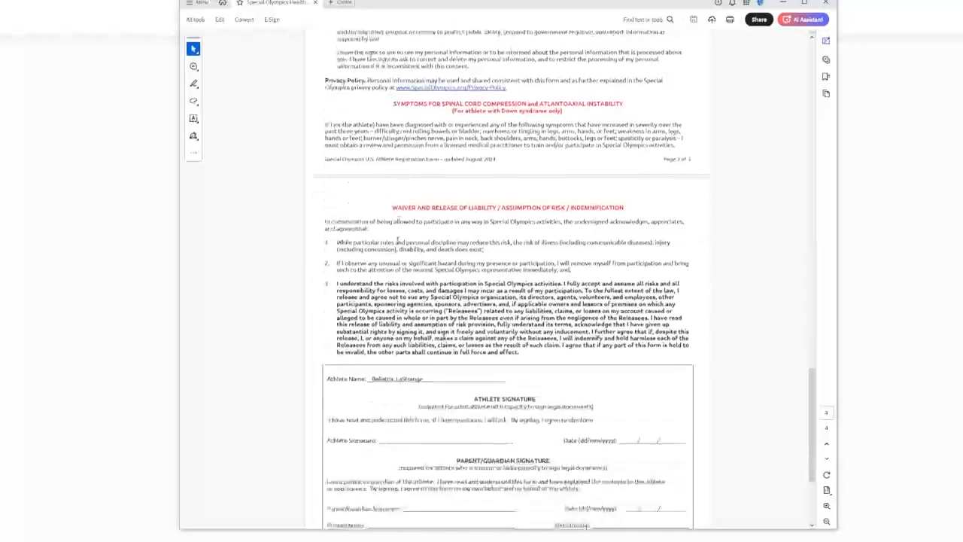
scroll(398, 241, down, 8)
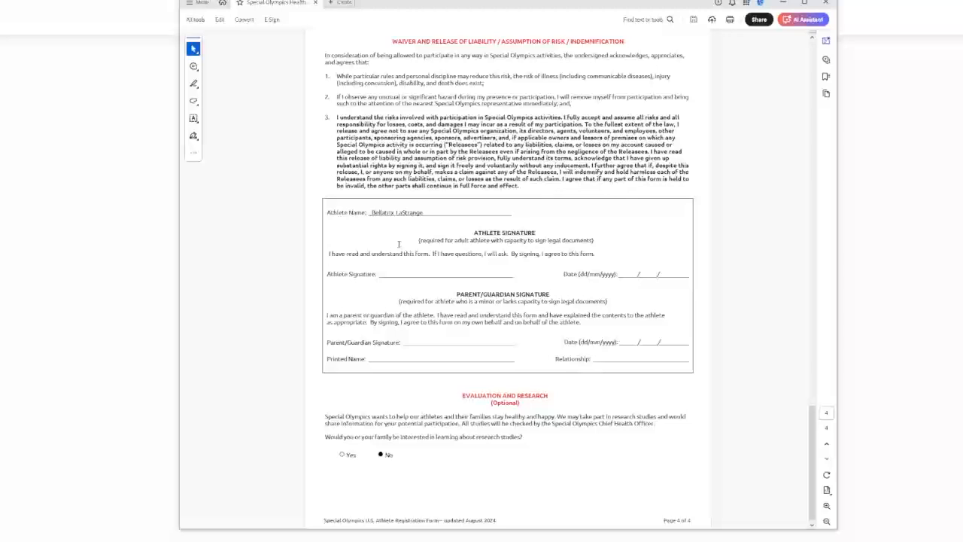
click(730, 21)
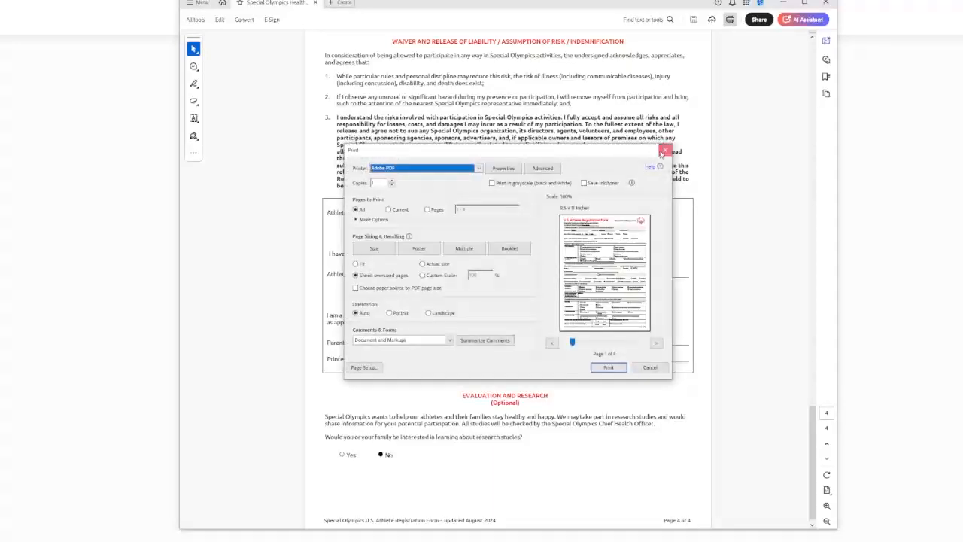
click(664, 151)
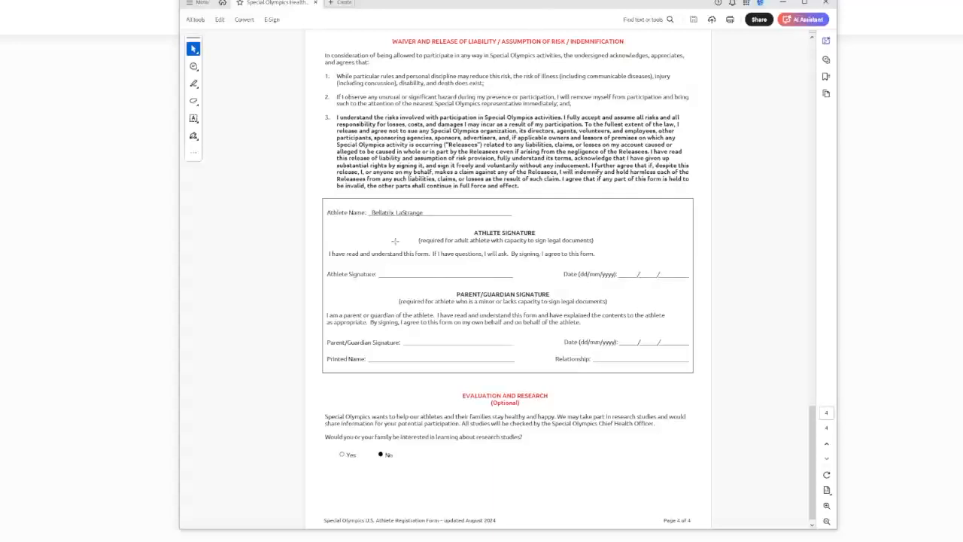
Step: Return to the web portal and reach the form upload page from the Athlete Zone's Athlete Checklist, choosing manual signing
click(893, 198)
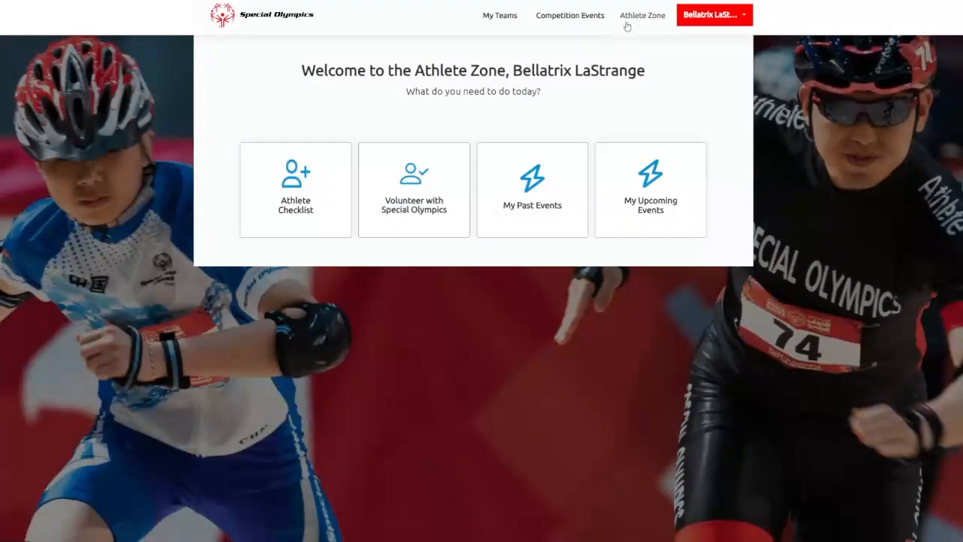
click(298, 208)
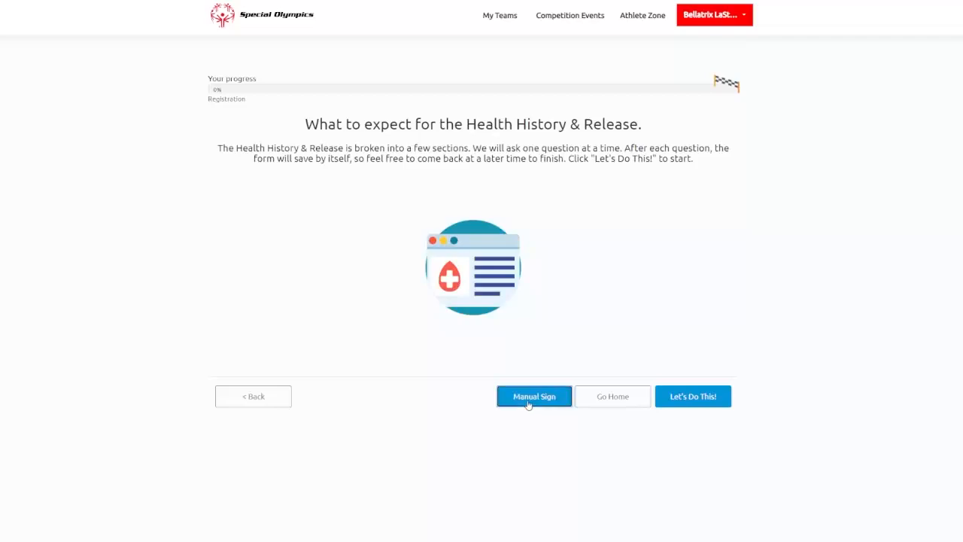
click(528, 404)
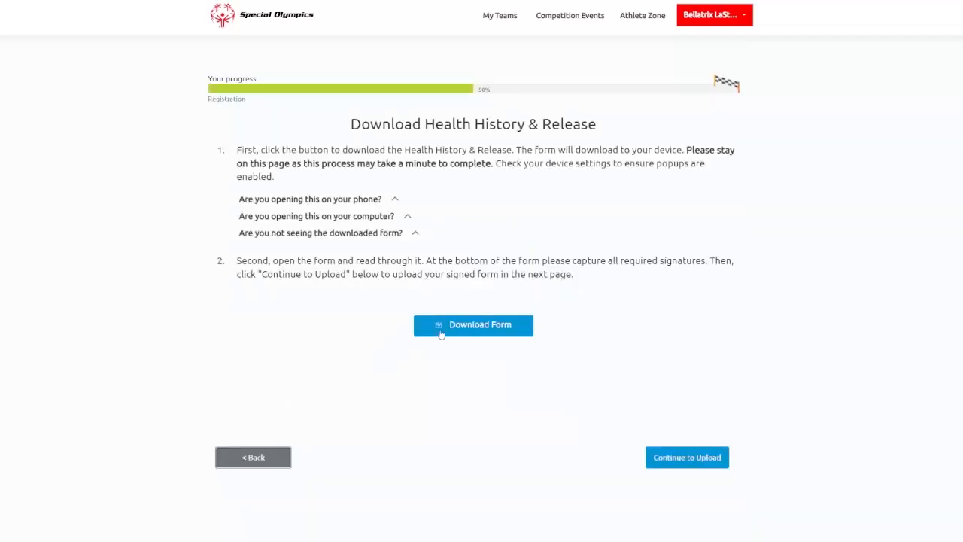
click(663, 458)
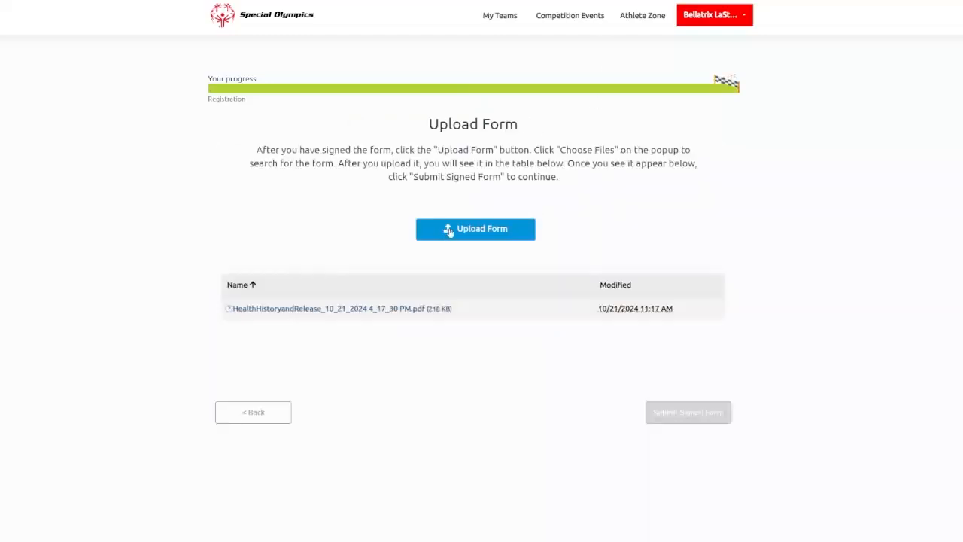
Step: Try to upload HealthHistoryandRelease_10_21_2024 4_17_30 PM.pdf, and upload Protective Behaviors Training.pdf instead
click(475, 233)
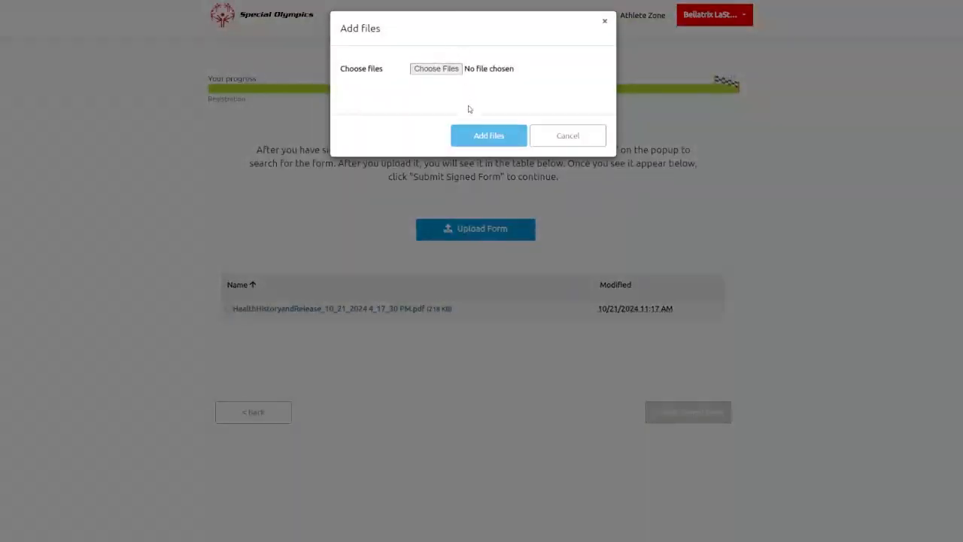
click(449, 67)
key(Escape)
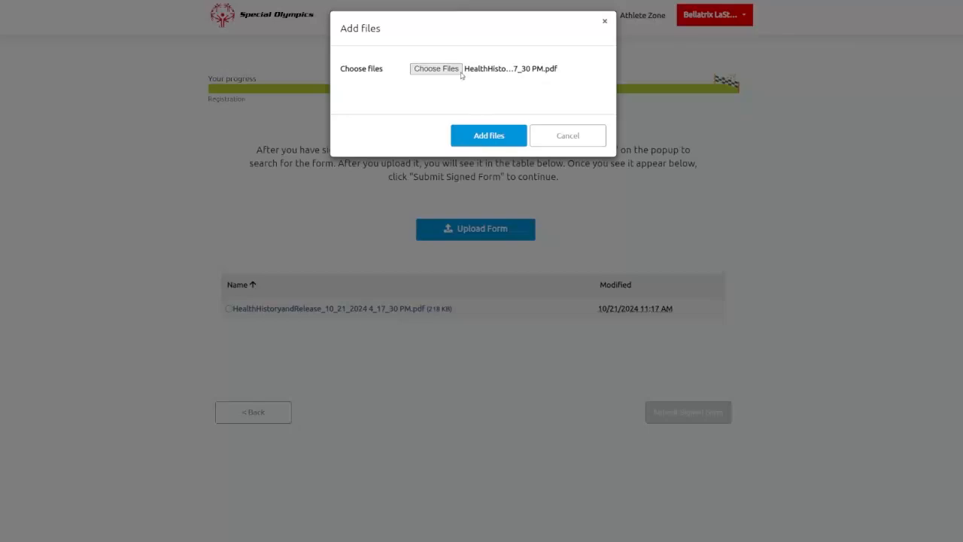
click(479, 136)
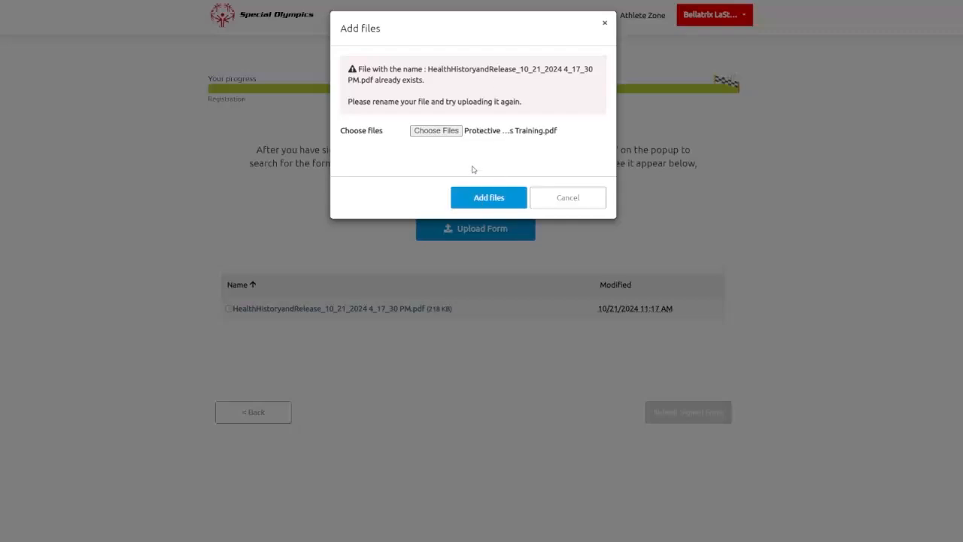
click(486, 202)
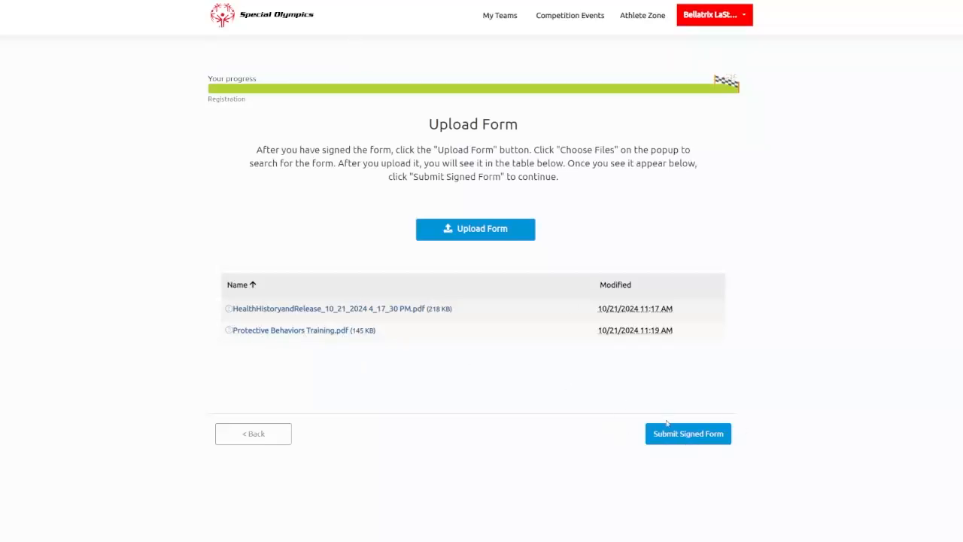
Step: Return from the upload page, restart the Health History & Release, and keep the saved answers from associated conditions through medical devices
click(260, 435)
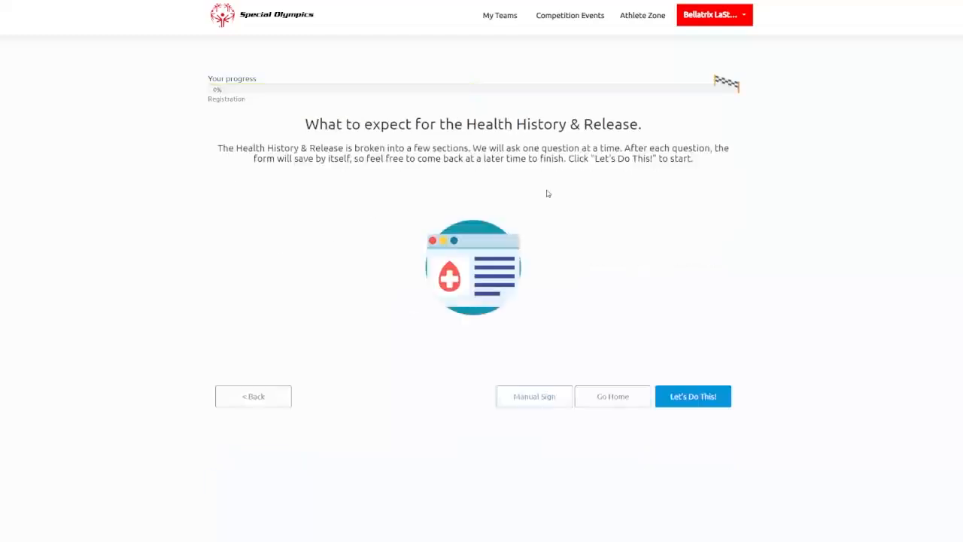
click(708, 399)
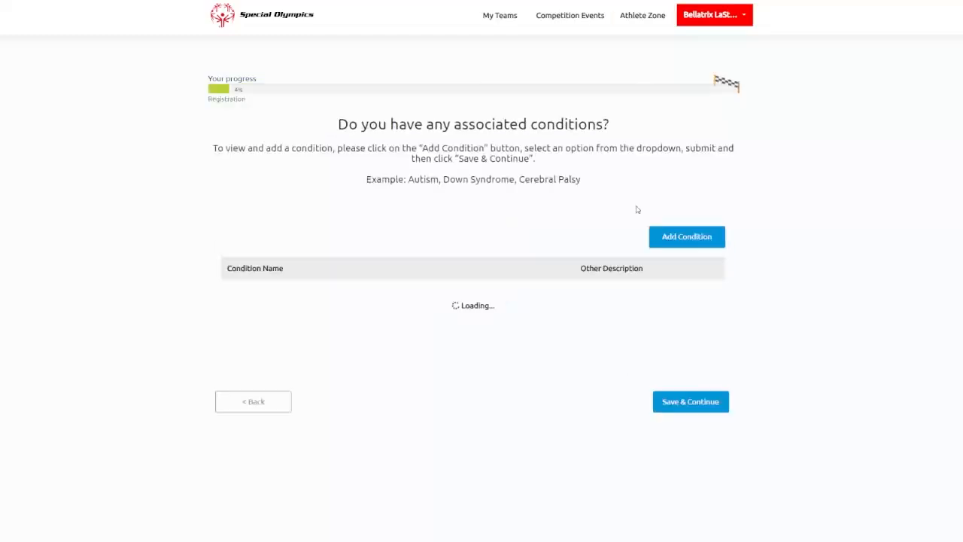
click(693, 411)
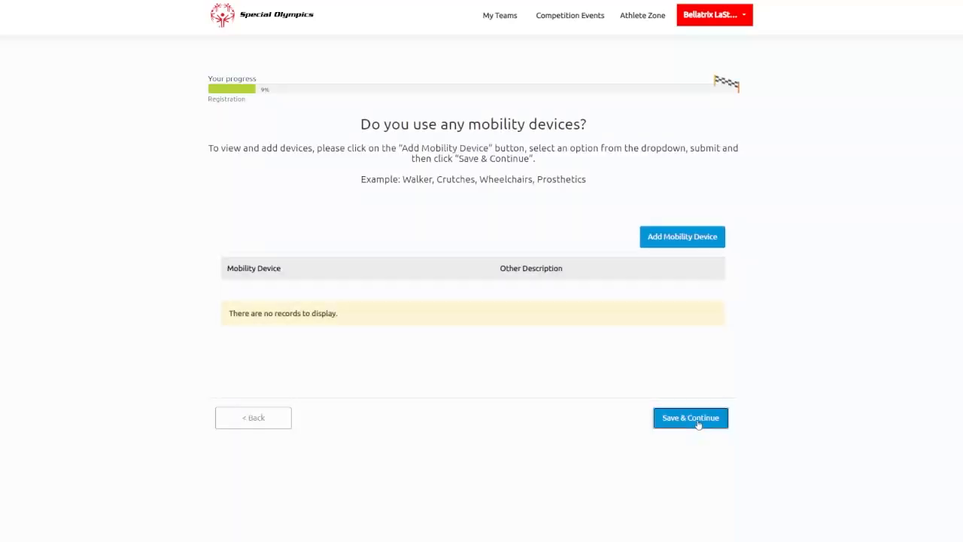
click(699, 423)
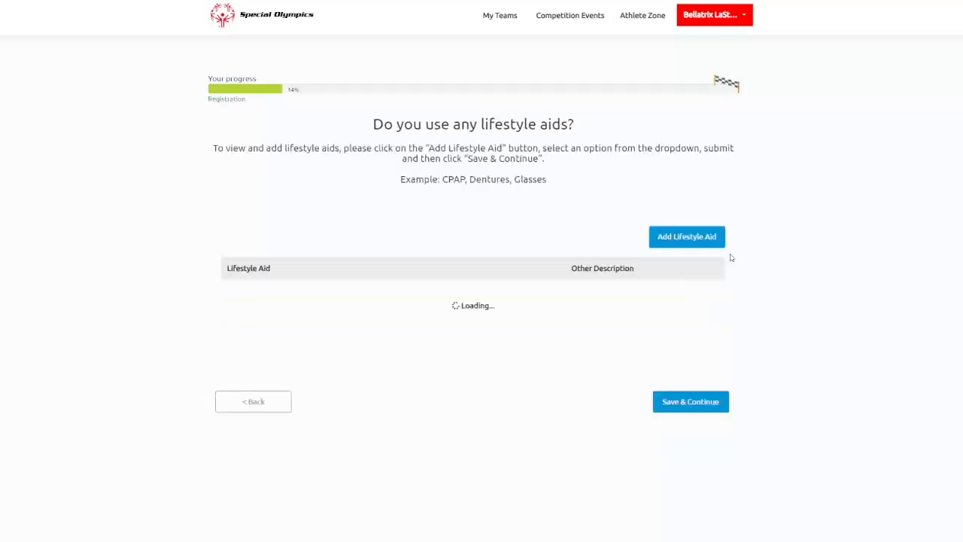
click(688, 390)
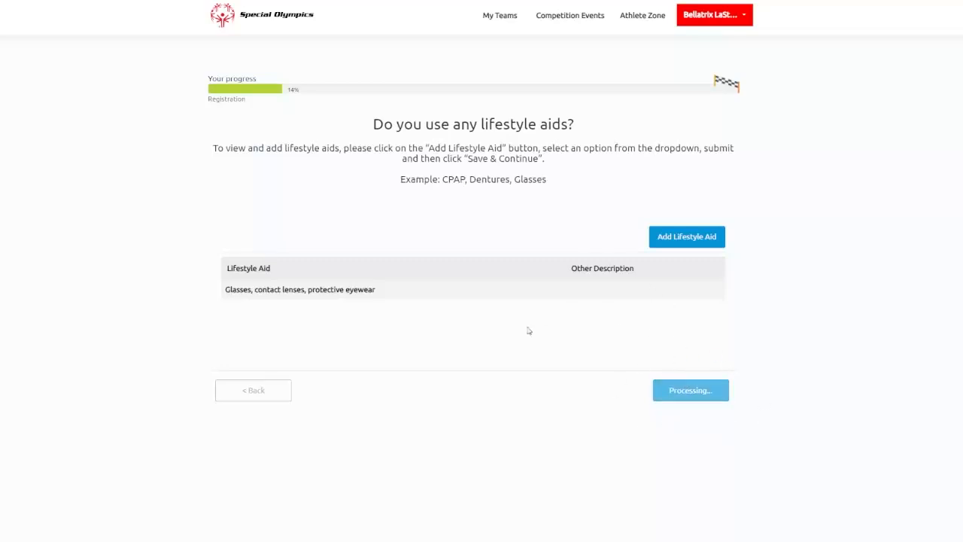
click(693, 424)
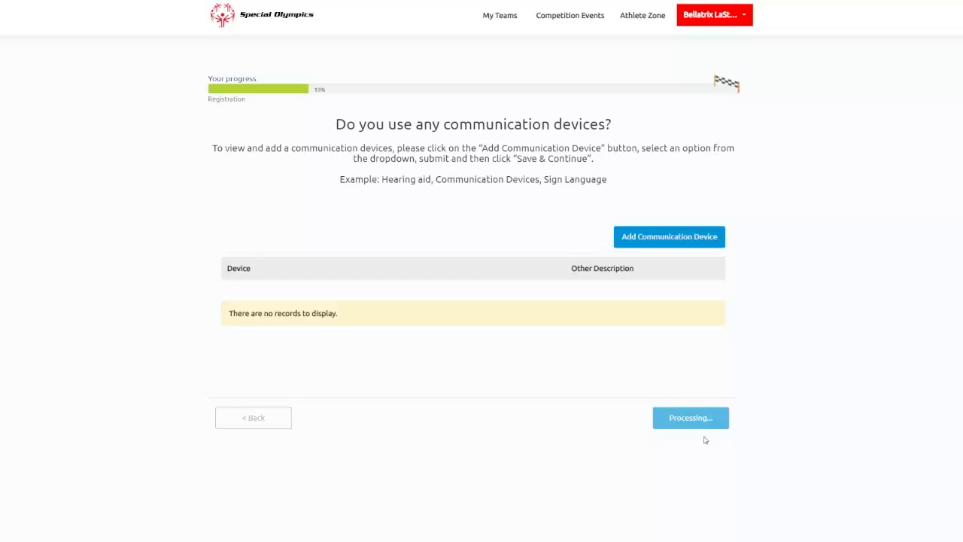
click(680, 426)
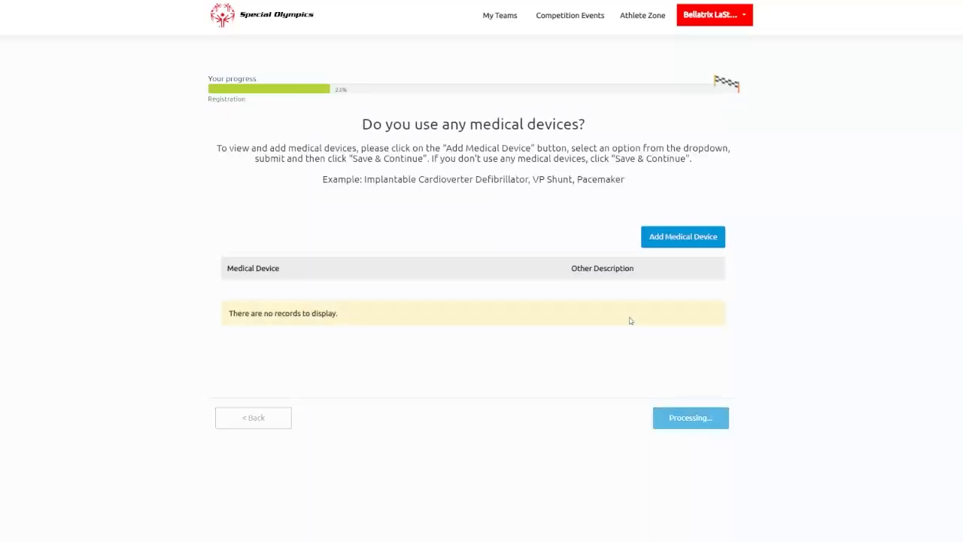
Step: Keep the saved dietary requirement and other assistive device answers, and continue past the encouragement page and the past conditions list
click(686, 366)
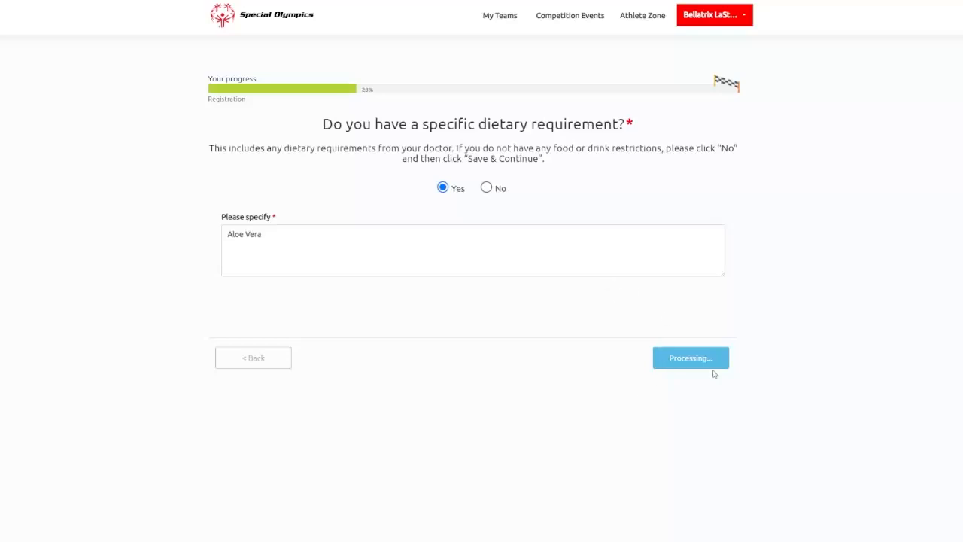
click(686, 279)
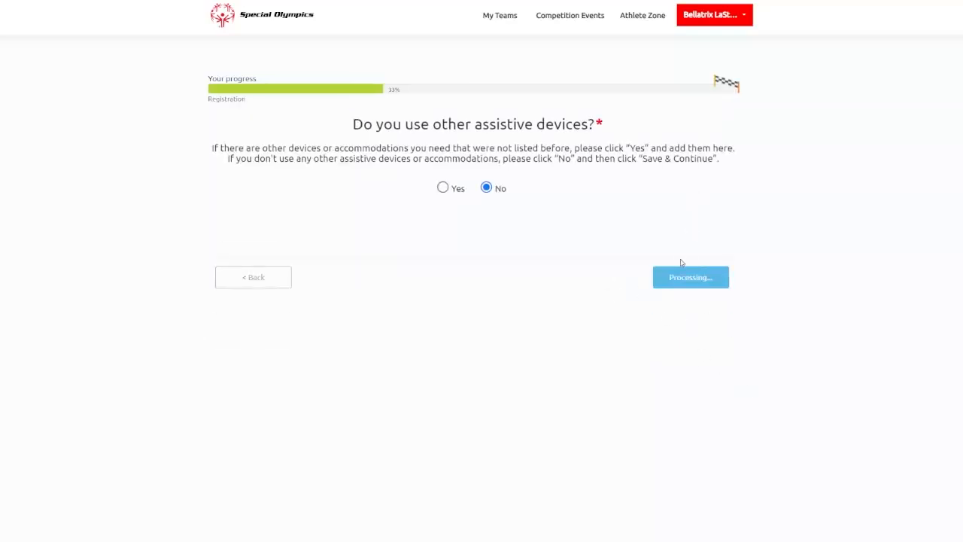
click(703, 366)
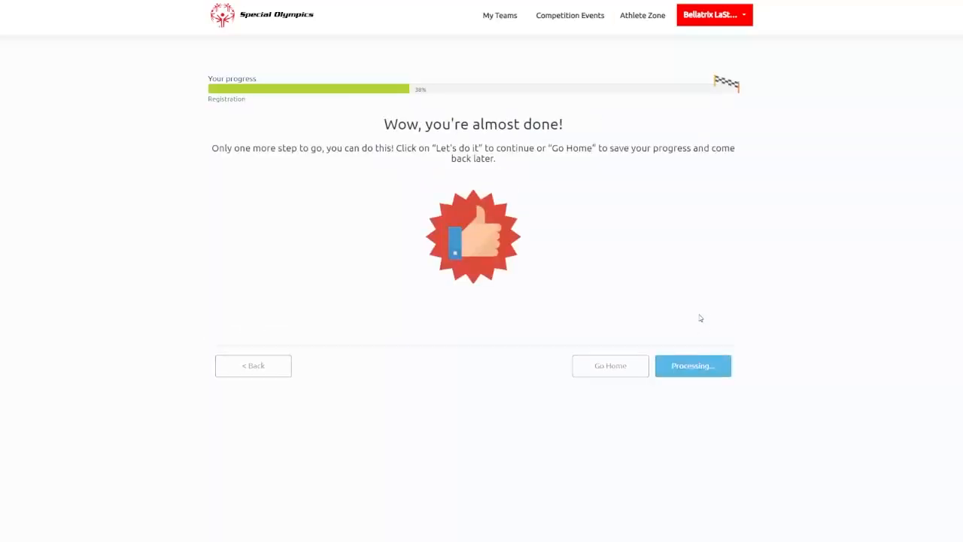
scroll(703, 391, down, 1)
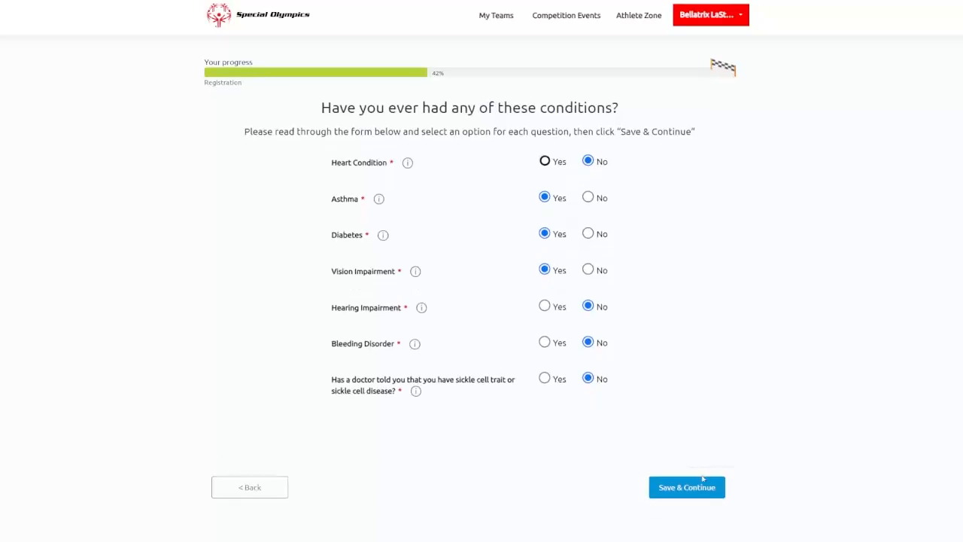
click(701, 479)
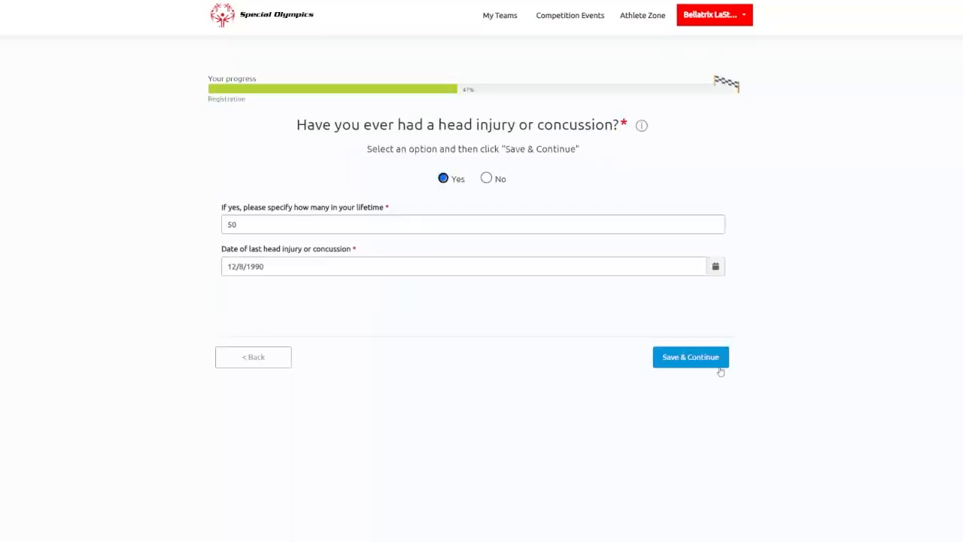
Step: Keep the saved answers from the head injury question through the behavioral, mental health and sensory conditions question
click(726, 356)
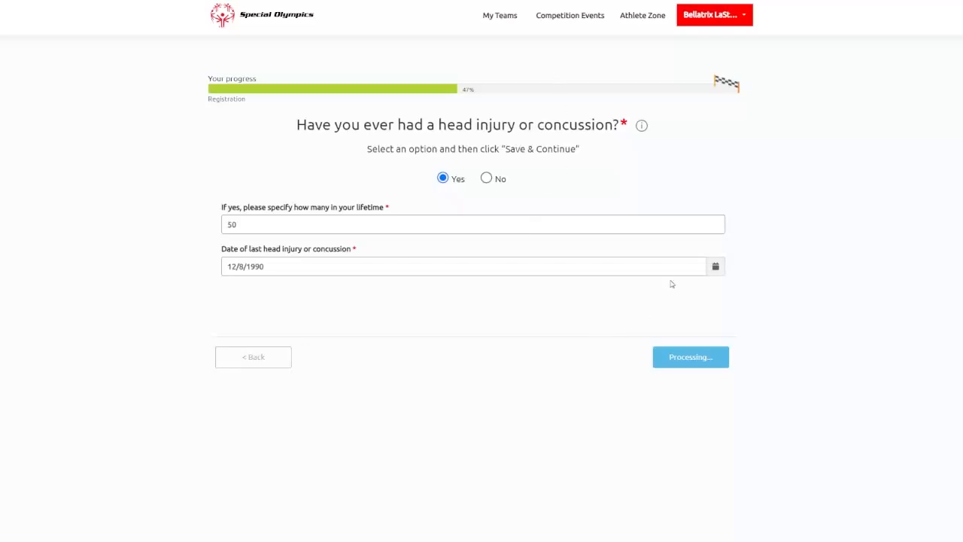
click(723, 349)
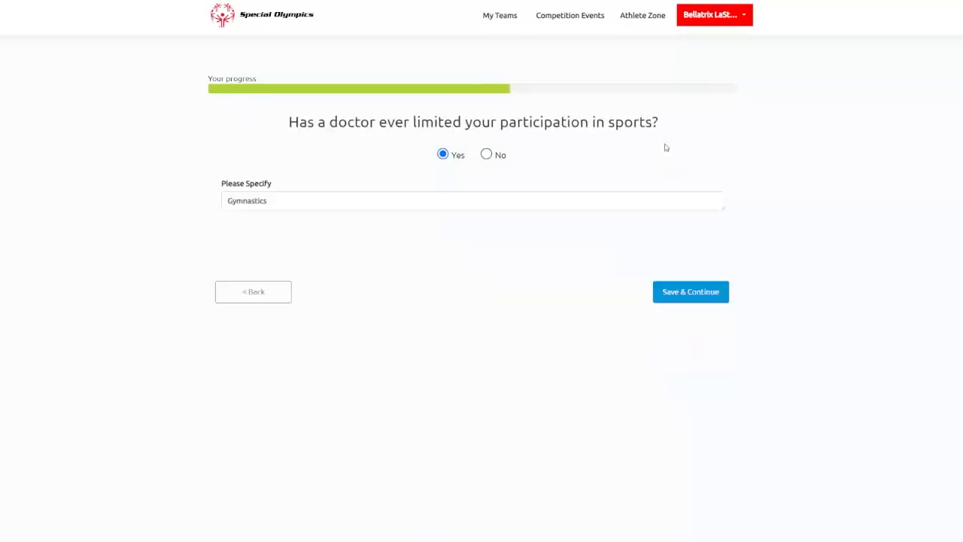
click(681, 317)
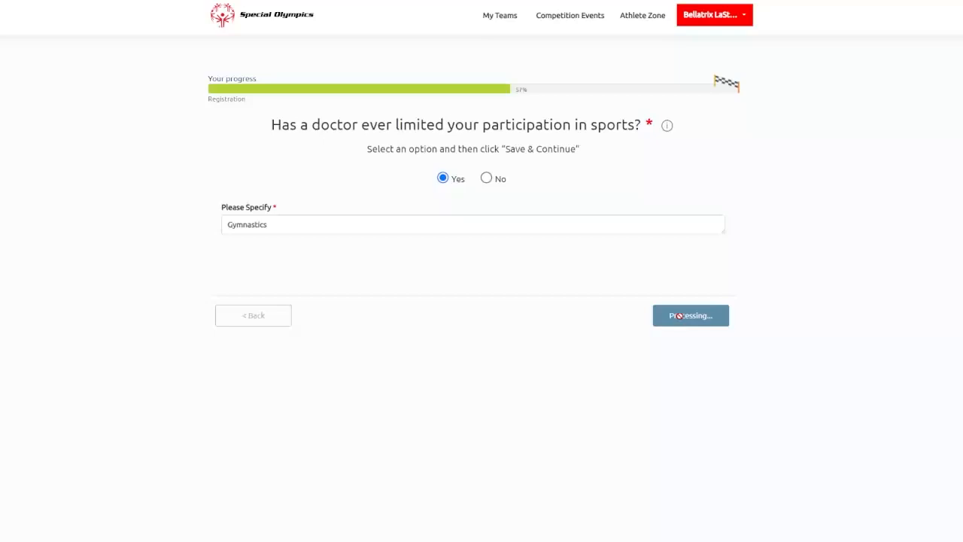
click(711, 276)
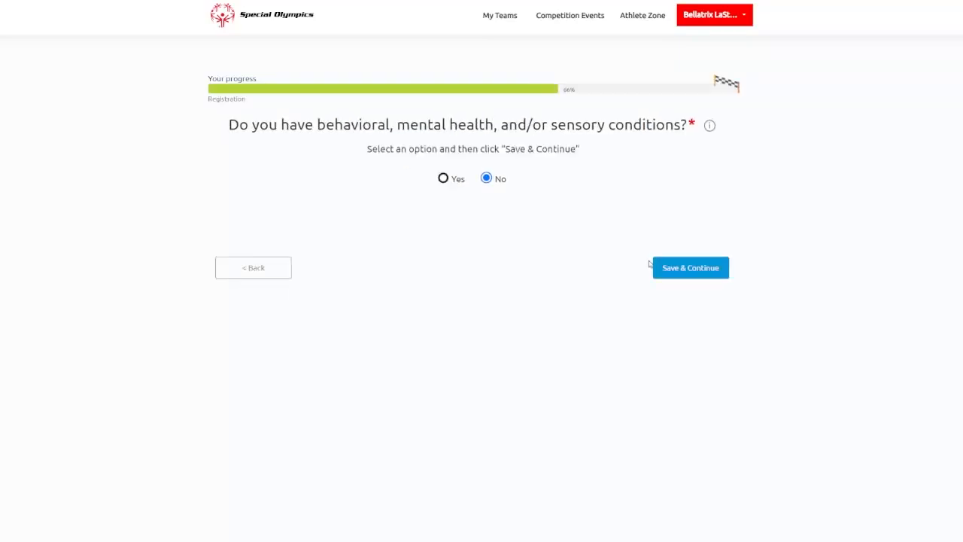
click(681, 266)
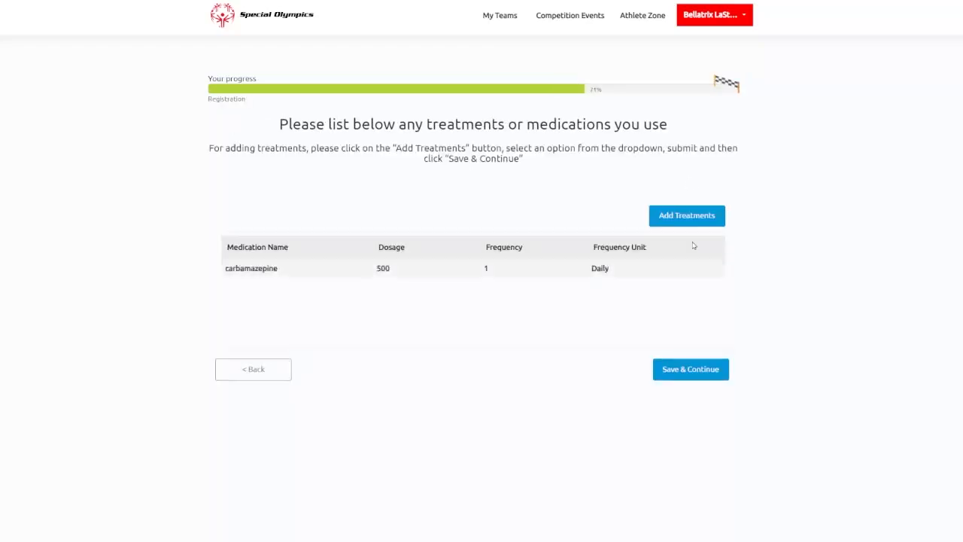
Step: Keep the saved treatments, the medical treatment and blood transfusion consents, and the research studies answer, continuing to the response review
click(702, 376)
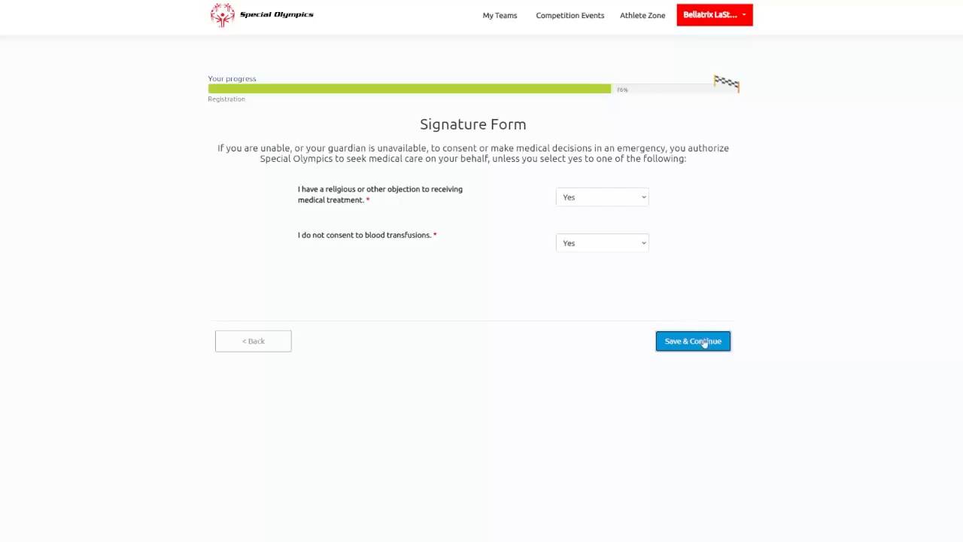
click(708, 340)
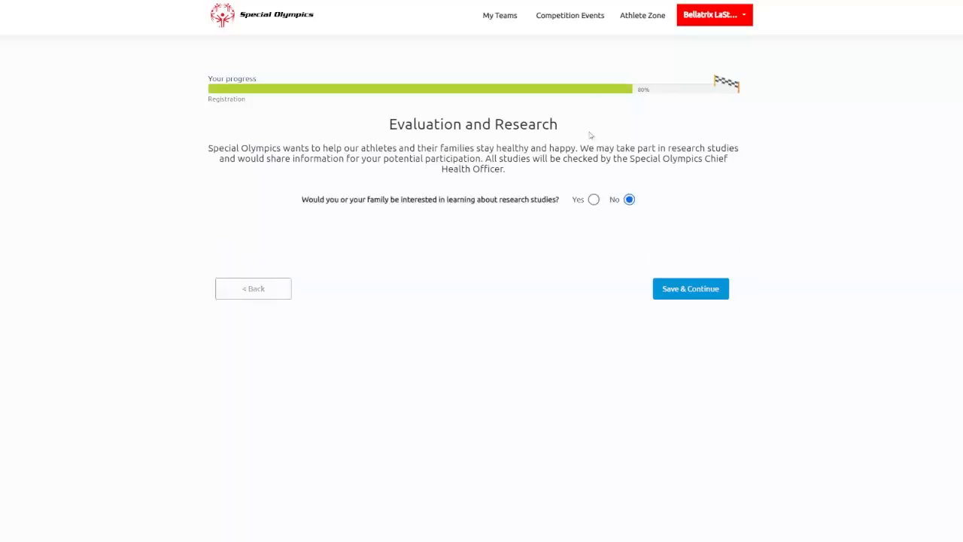
click(674, 291)
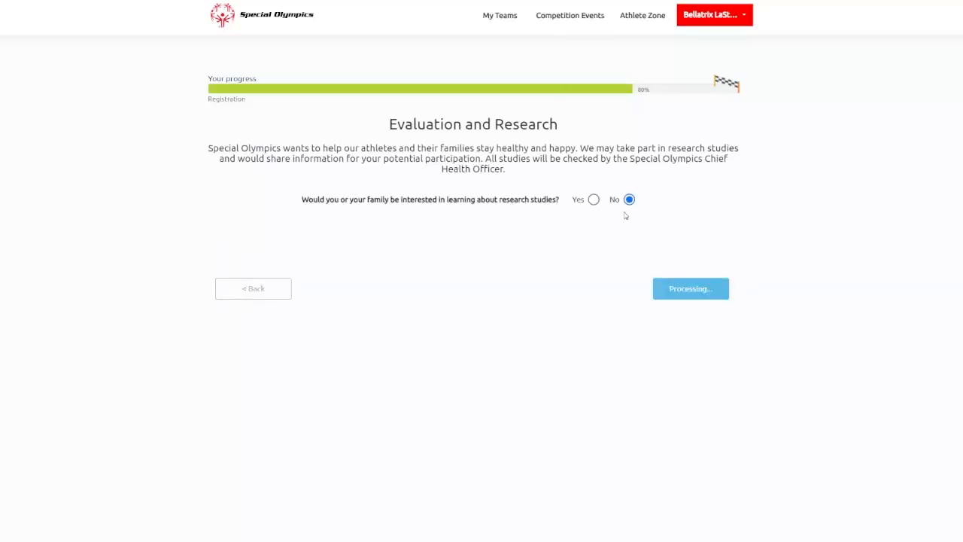
Step: Review the health history responses, change the Bleeding Disorders answer to Yes, and save the reviewed responses
scroll(662, 209, down, 3)
scroll(602, 263, down, 2)
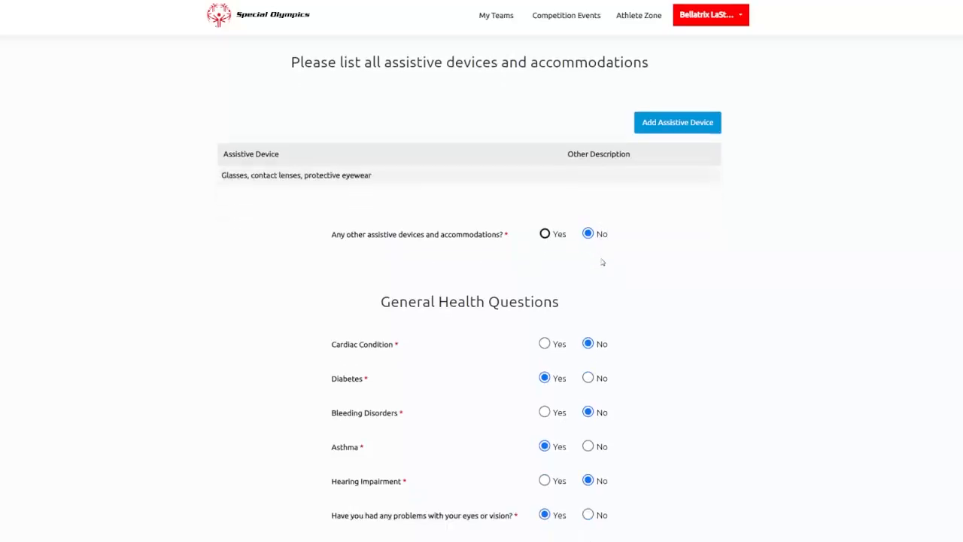
scroll(560, 183, down, 1)
scroll(560, 183, up, 7)
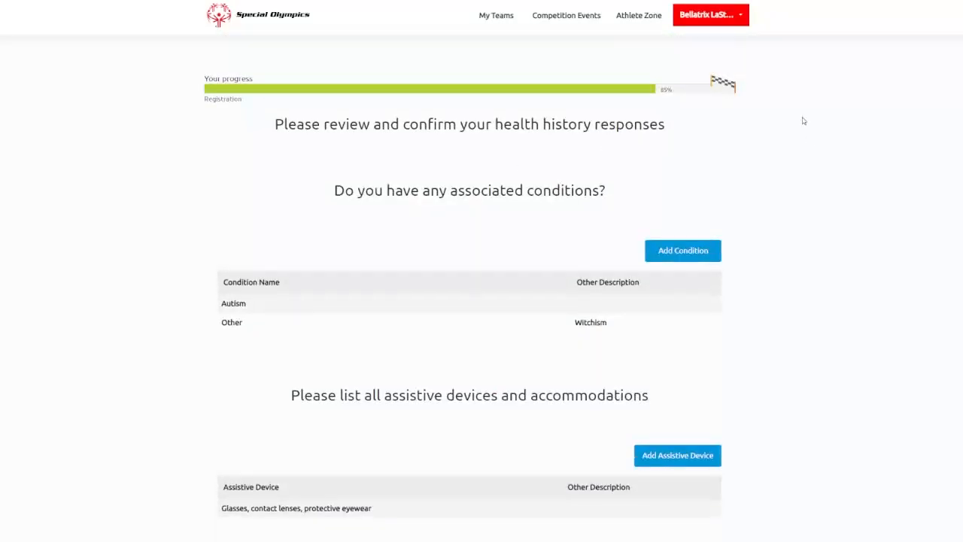
scroll(667, 101, down, 2)
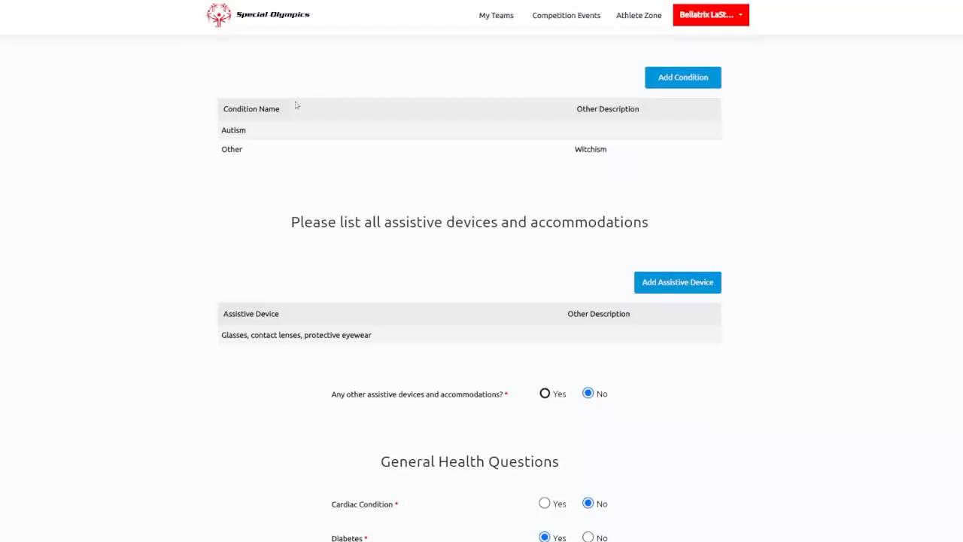
scroll(524, 110, down, 3)
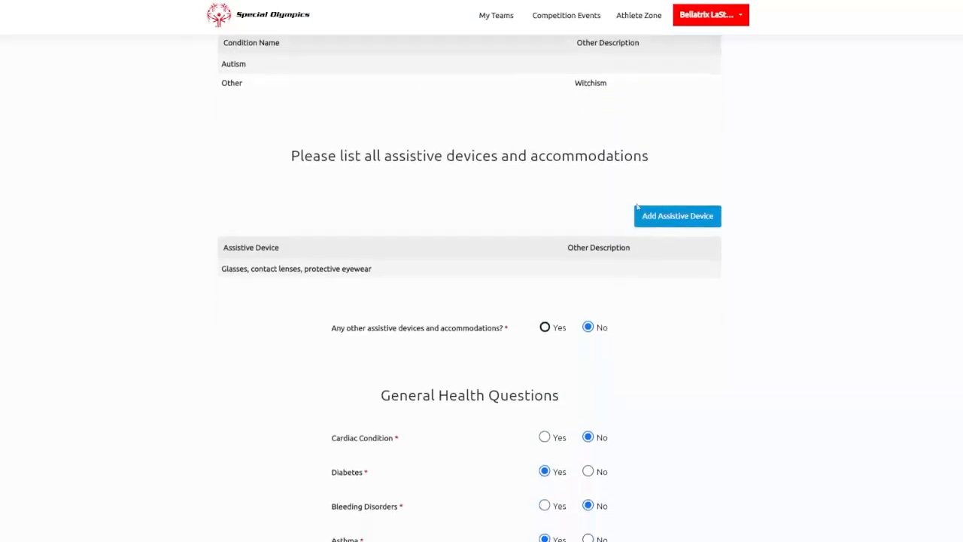
scroll(598, 216, down, 2)
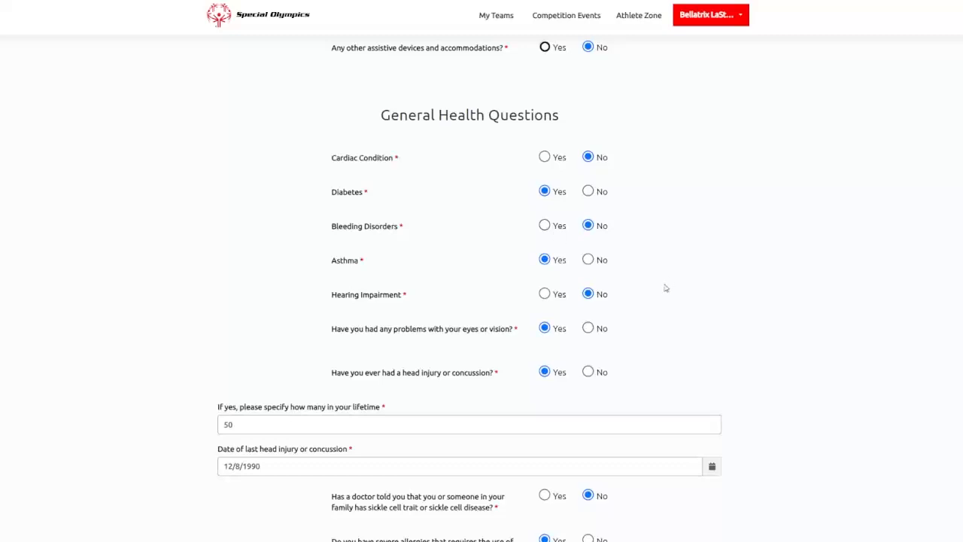
click(546, 227)
scroll(620, 236, down, 15)
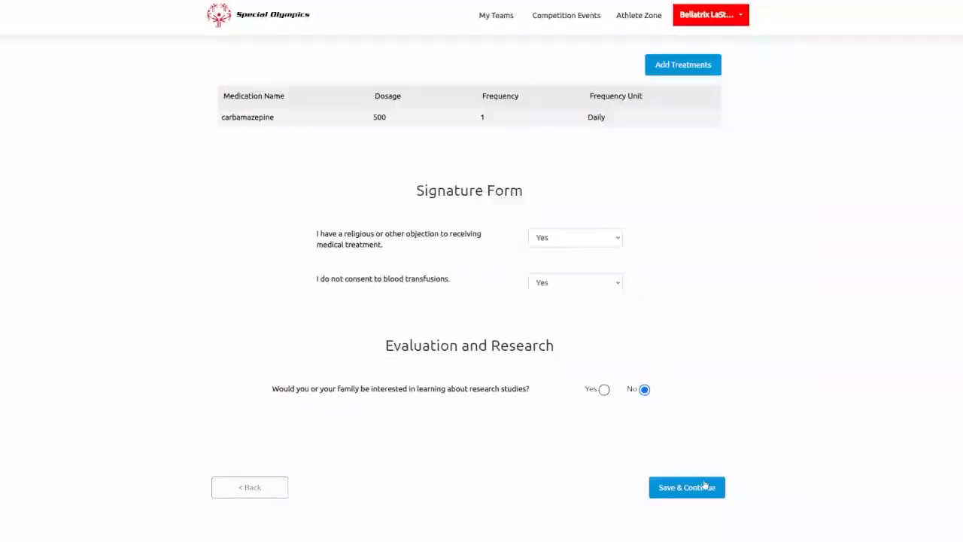
click(708, 487)
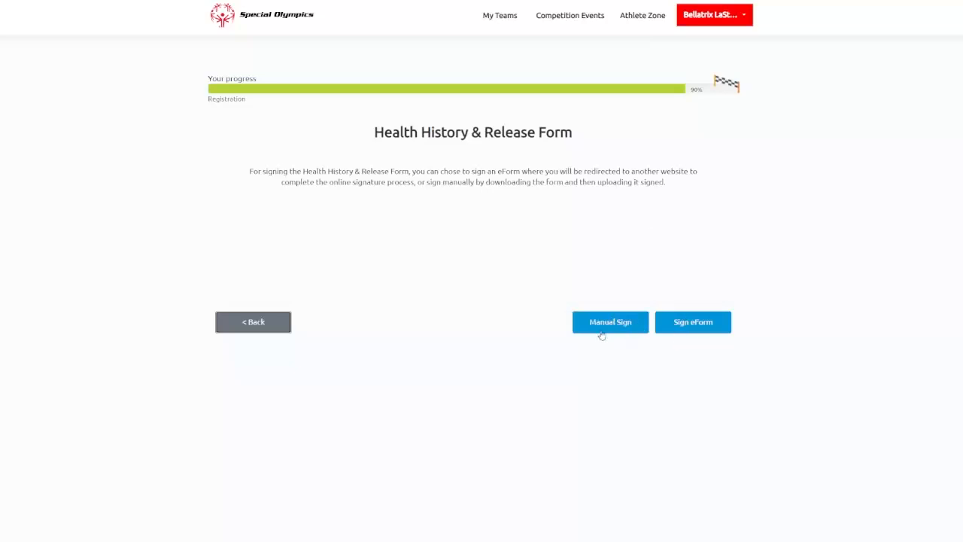
Step: Choose eForm signing, look over the prefilled first page of the Health History & Release document, and accept the Adobe terms
click(703, 329)
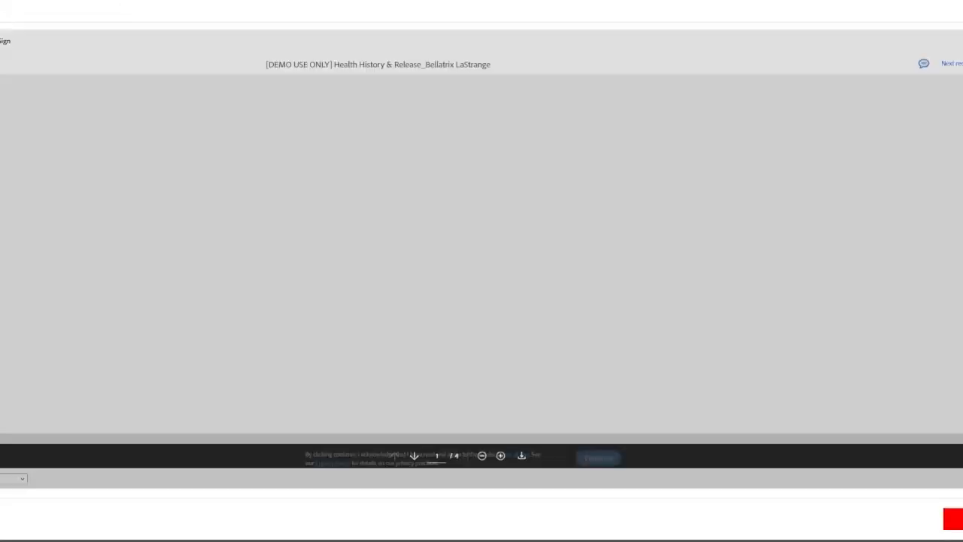
scroll(560, 236, down, 1)
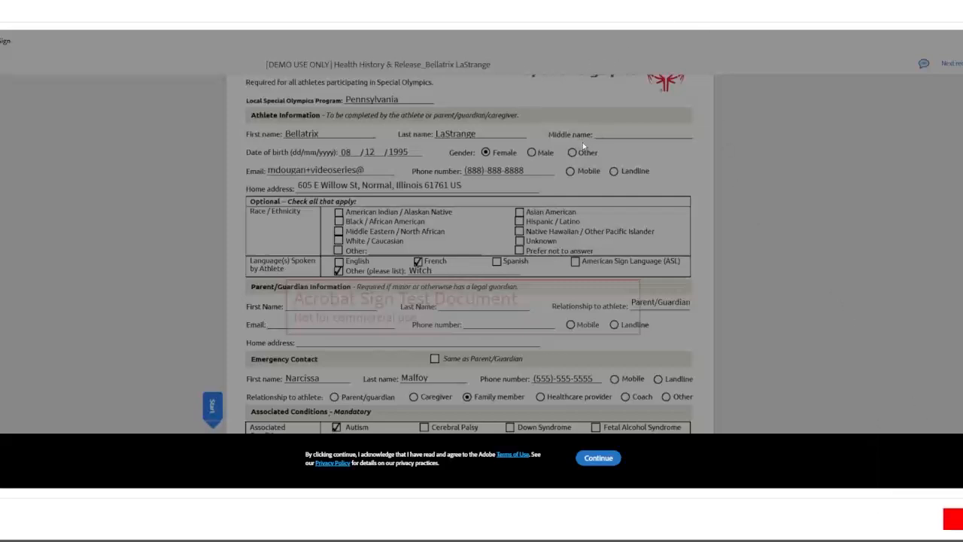
scroll(584, 152, down, 1)
scroll(584, 157, up, 1)
scroll(482, 162, down, 1)
scroll(501, 252, down, 1)
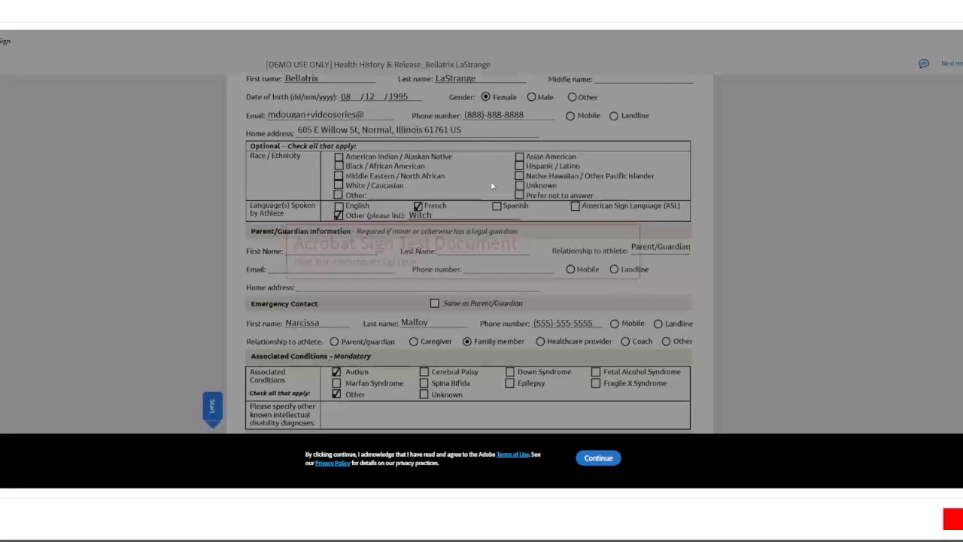
click(602, 459)
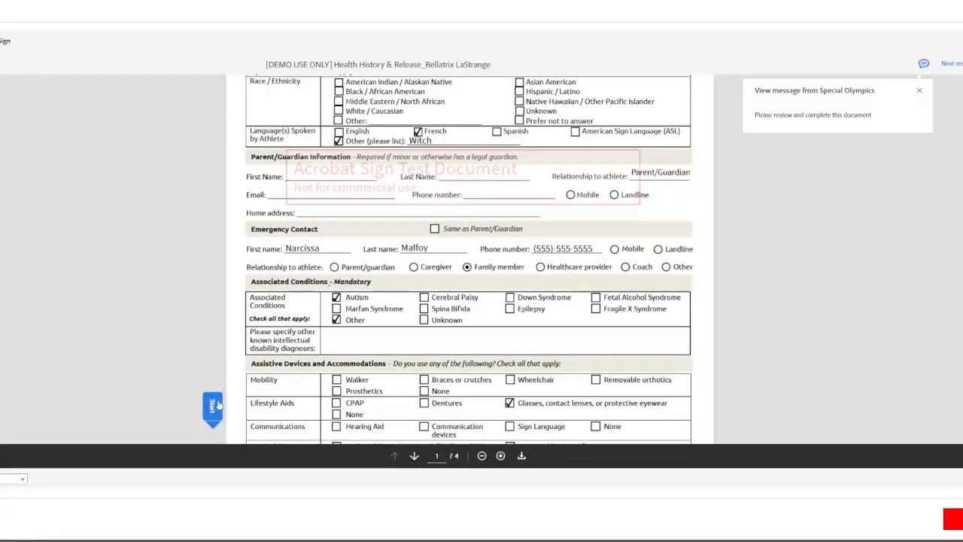
Step: Go to the signature section, choose Athlete as the signatory person, and apply the athlete's typed first-name signature to the Athlete Signature field
click(214, 407)
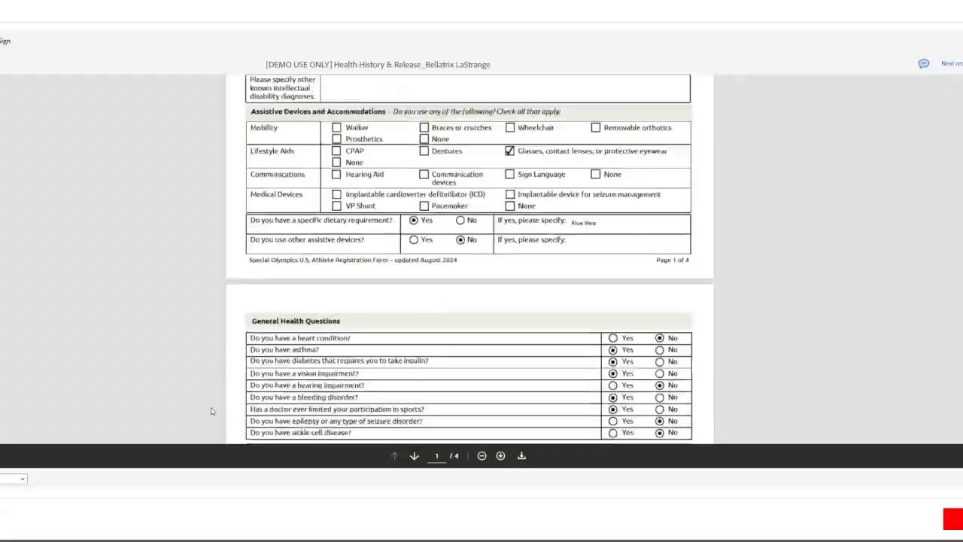
click(309, 270)
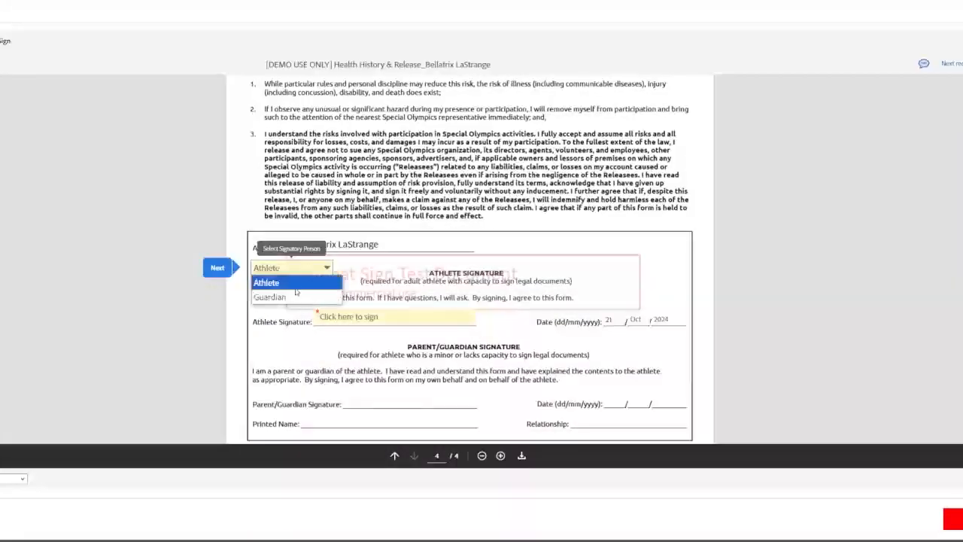
click(296, 286)
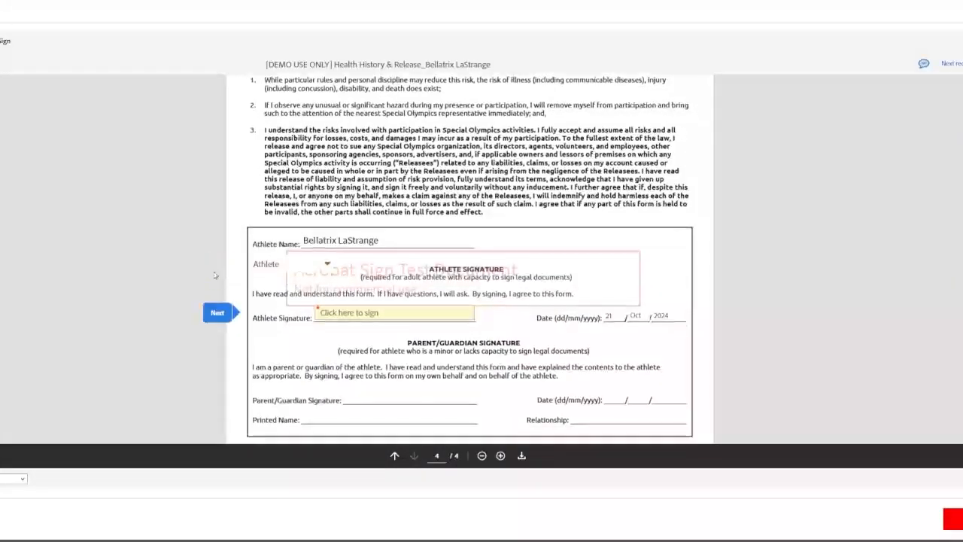
click(364, 266)
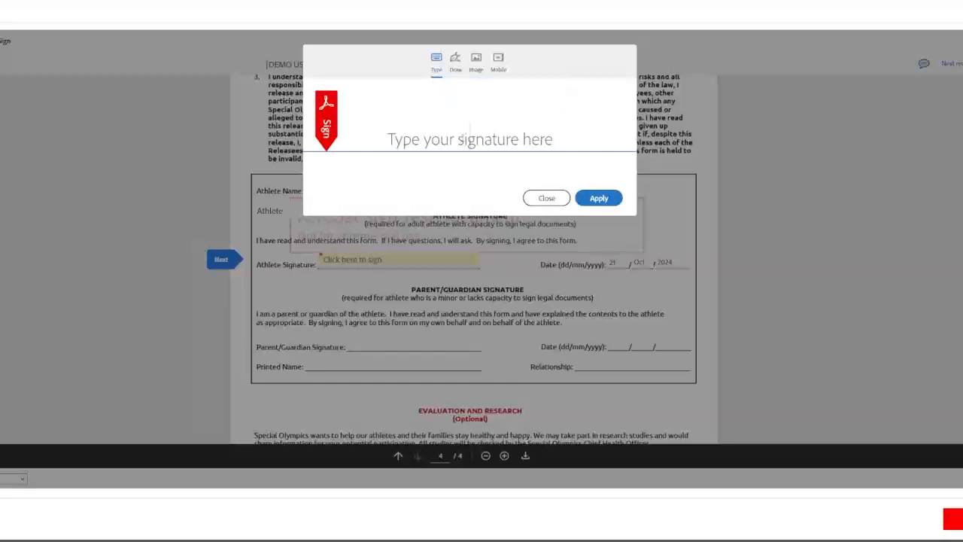
text(Bellatrix)
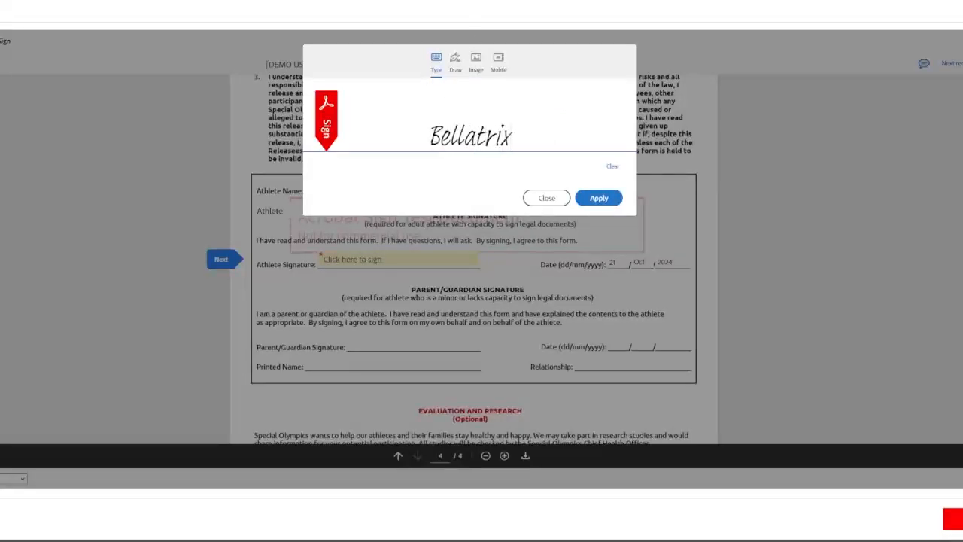
click(599, 198)
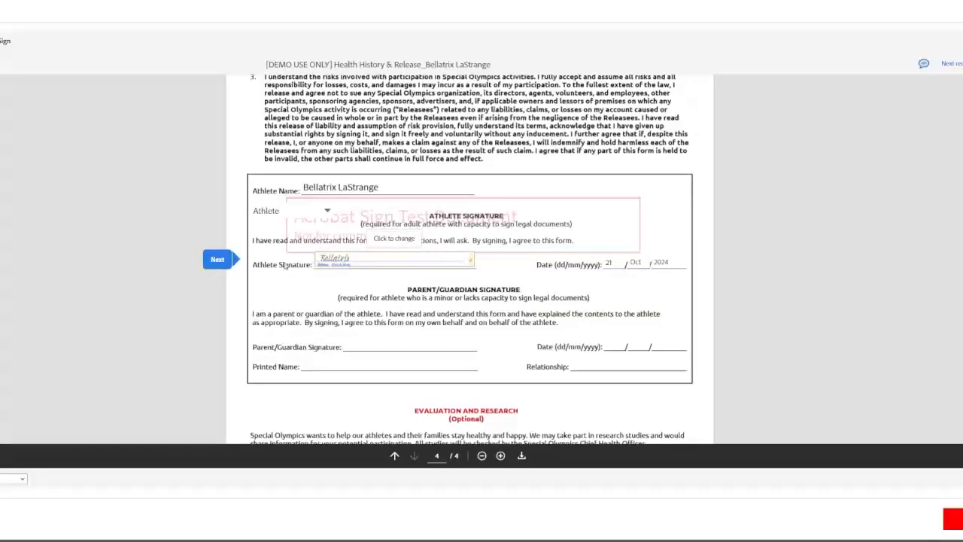
Step: Sign the optional Evaluation and Research section with the same signature and submit the signed document
click(216, 261)
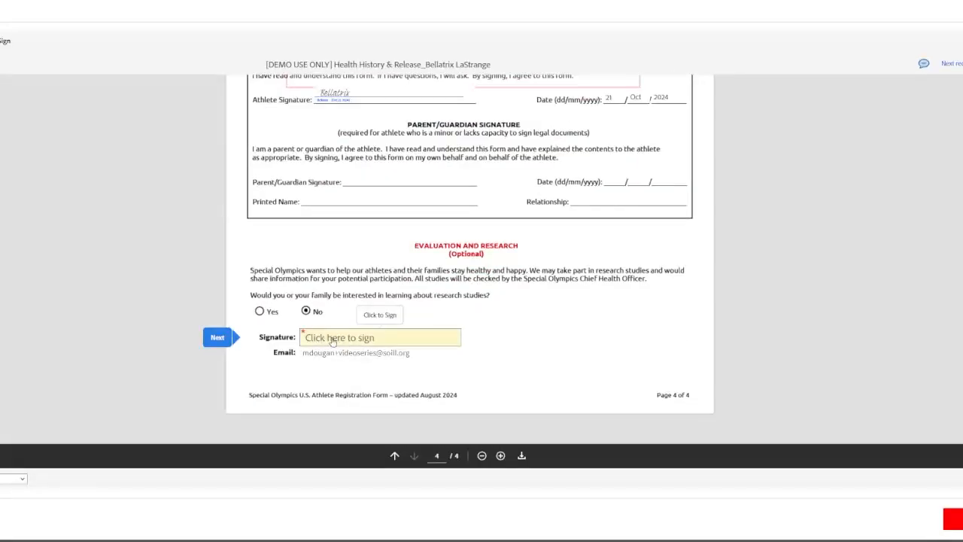
click(332, 340)
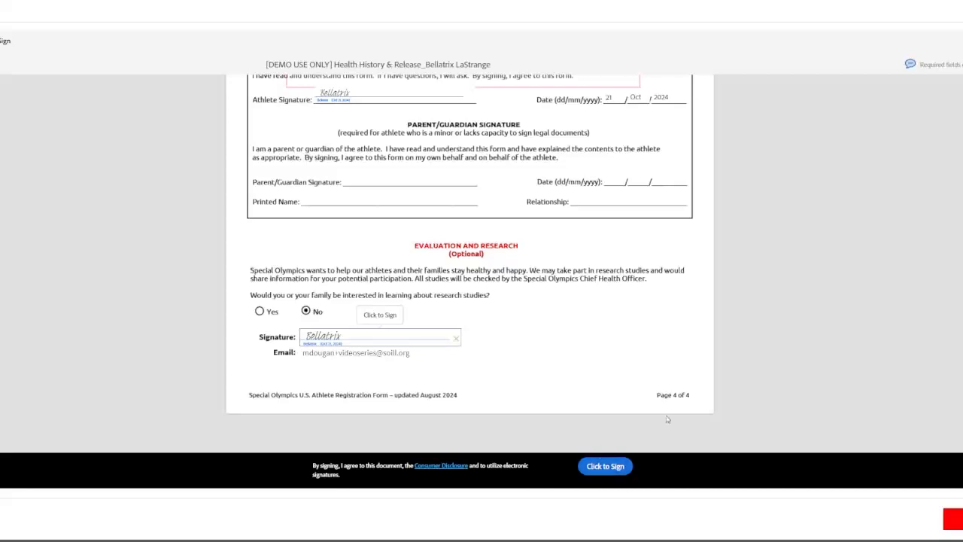
click(606, 467)
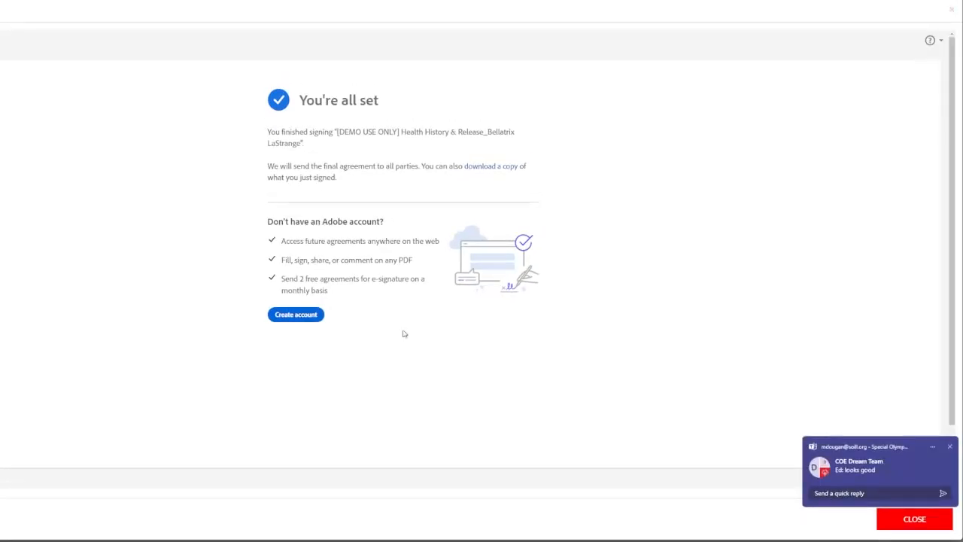
Step: Dismiss the chat notification, close the completed signing window, and return to the Athlete Zone home page
click(949, 447)
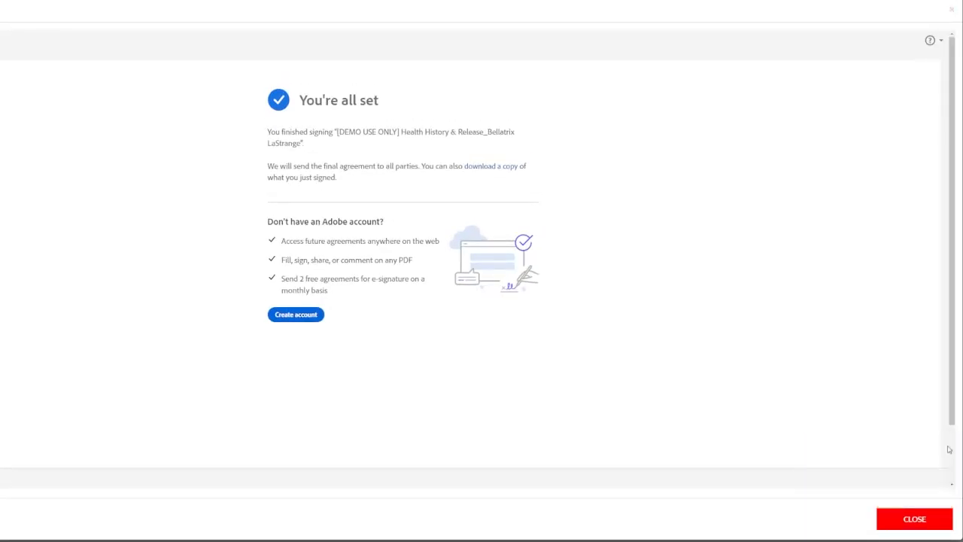
click(912, 523)
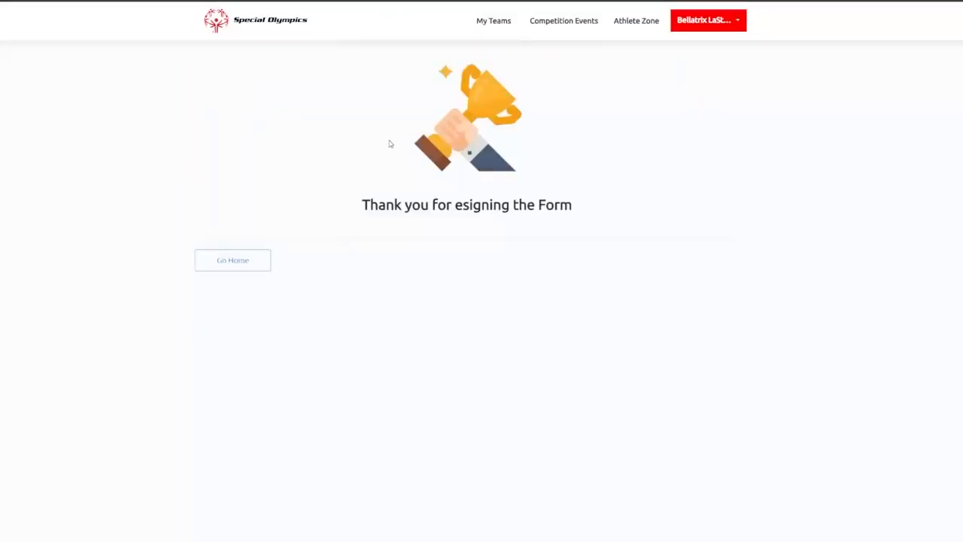
click(236, 262)
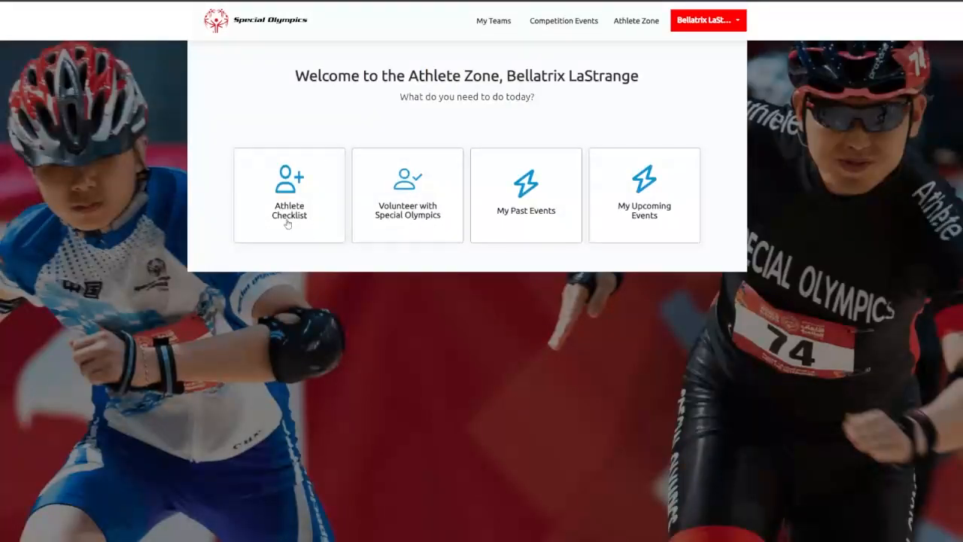
Step: Check the Health History & Release status on the Athlete Checklist and look at the completed items list
click(293, 218)
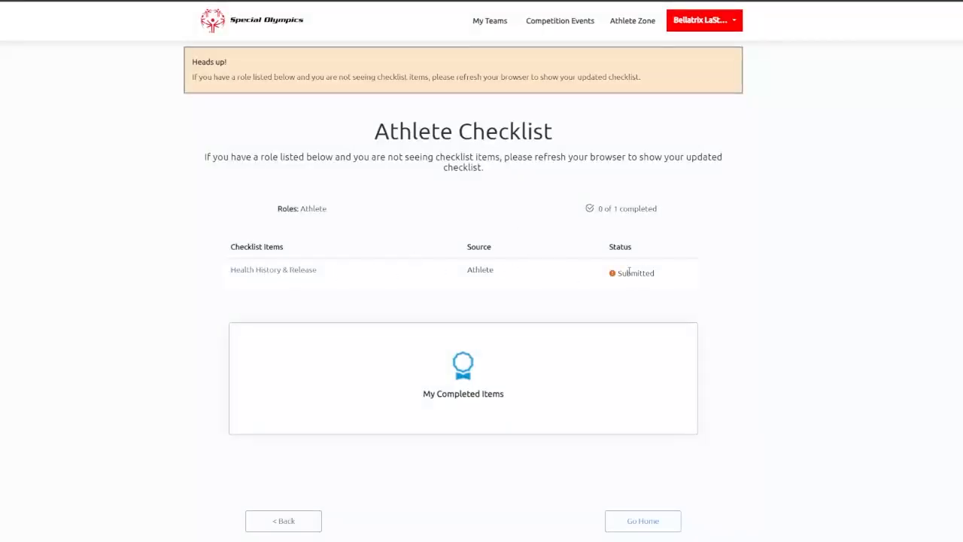
drag(659, 275, 619, 274)
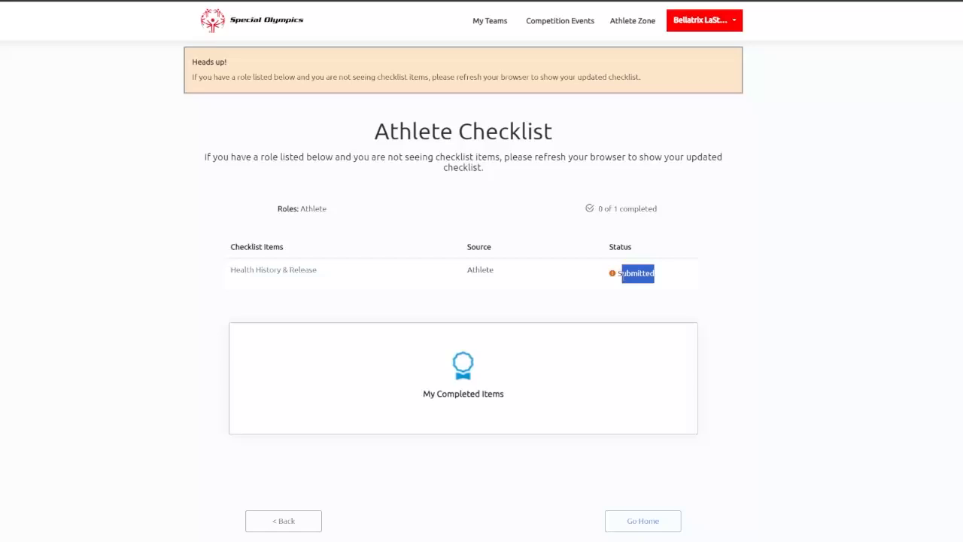
click(727, 284)
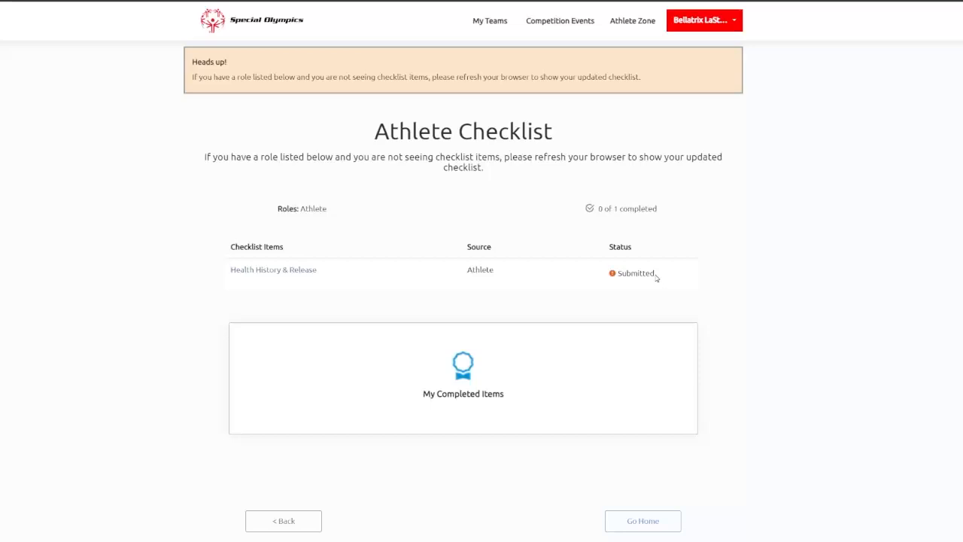
click(455, 401)
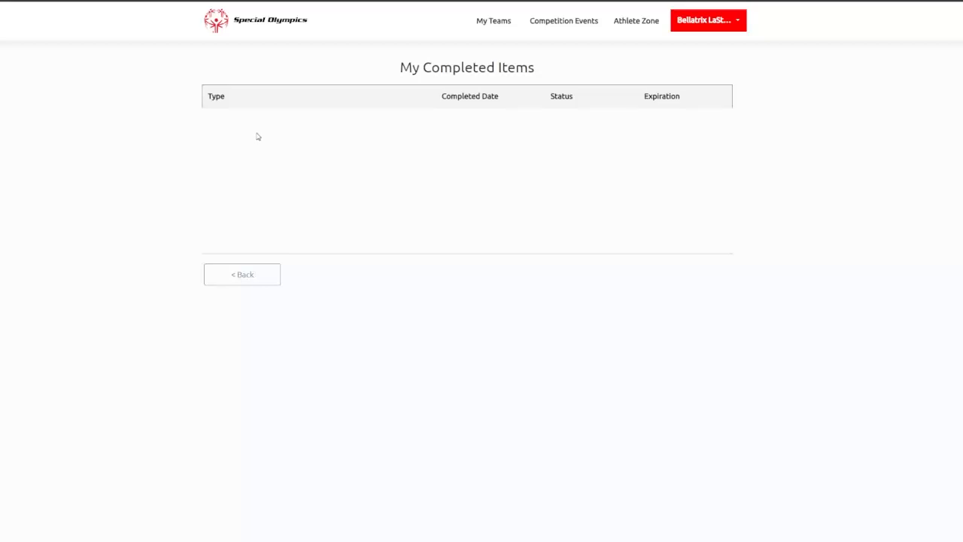
click(253, 277)
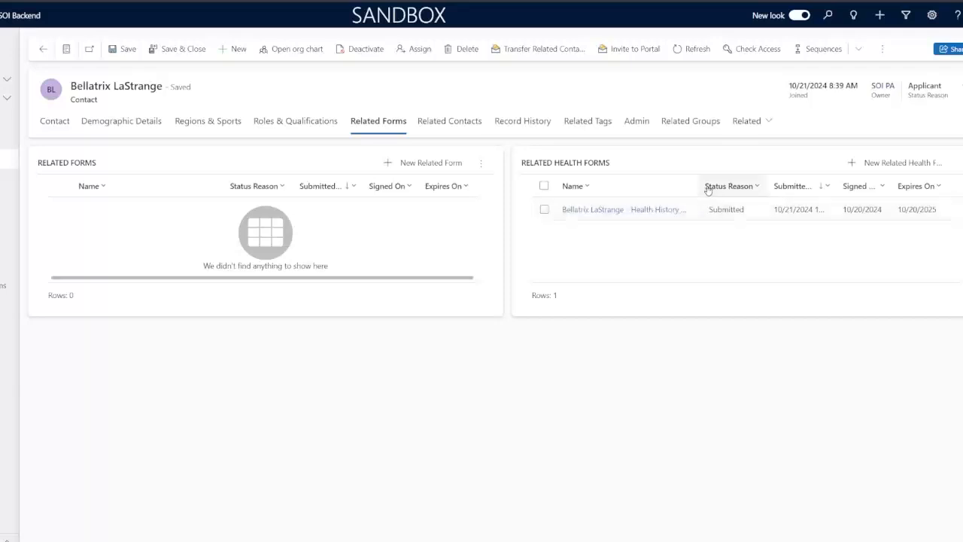
Step: Switch to the SOI Backend contact record, open its submitted Health History & Release form, and examine the related health records and Health History answers
mouse_move(698, 186)
mouse_down()
mouse_move(737, 186)
mouse_move(724, 202)
mouse_up()
double_click(724, 206)
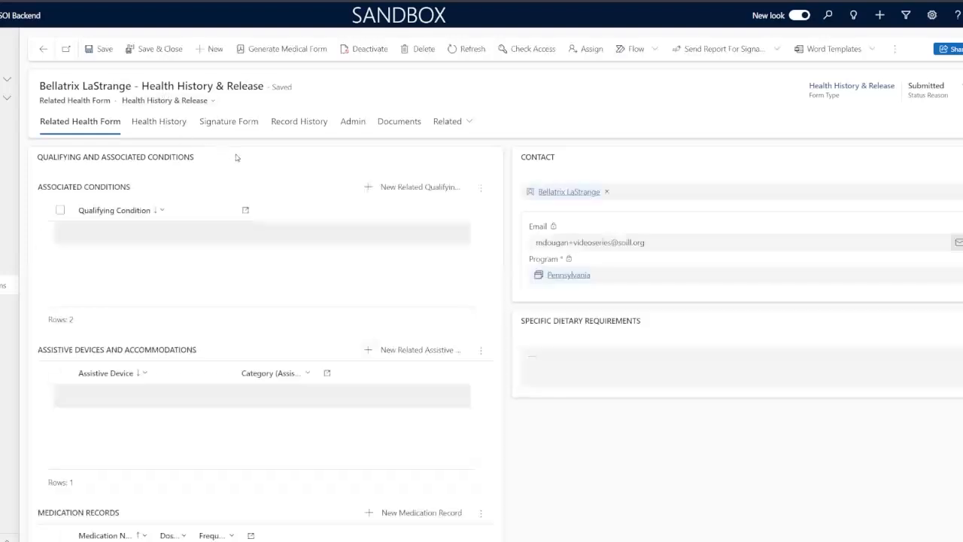
scroll(212, 280, down, 1)
scroll(214, 281, down, 1)
scroll(213, 280, up, 2)
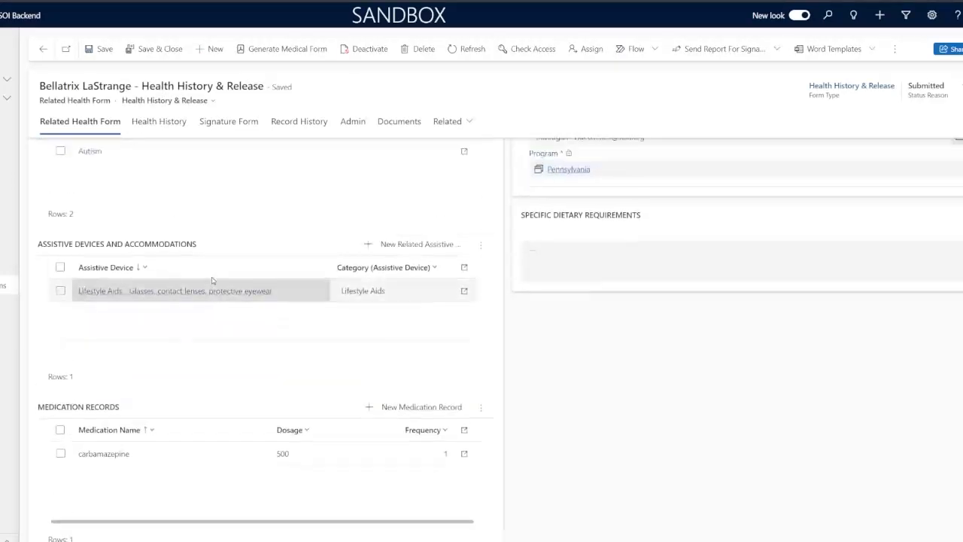
click(144, 122)
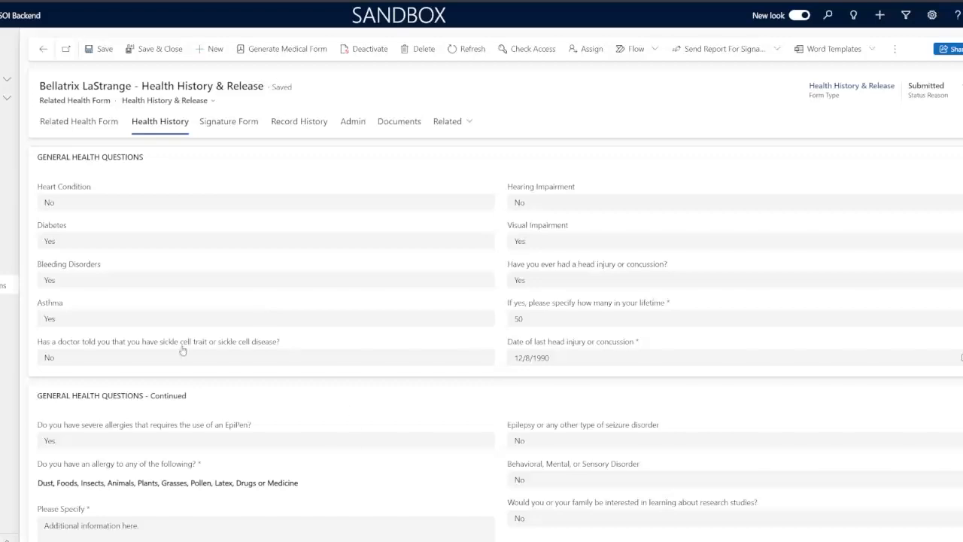
click(67, 126)
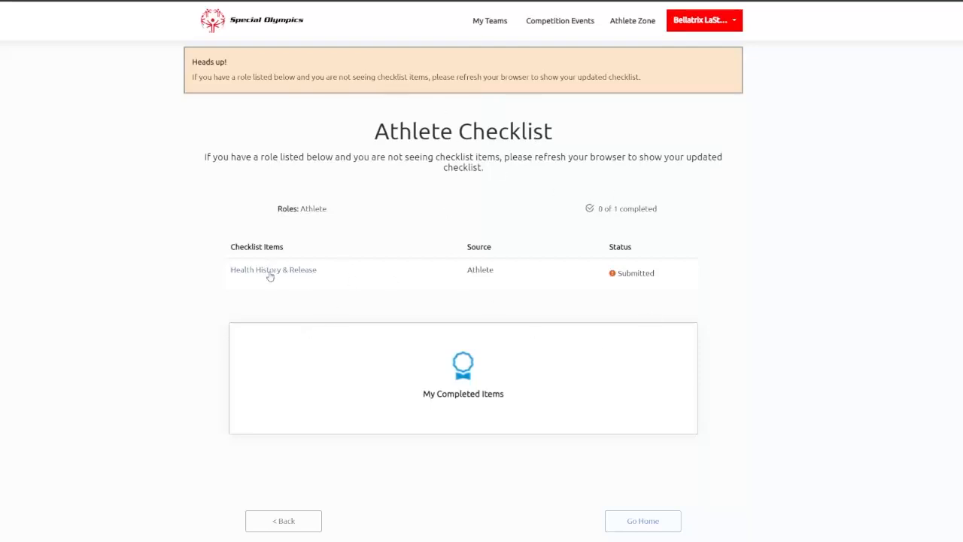
Step: Return to the Athlete Zone in the portal, browse the competition events, and show the additional search filters
click(626, 34)
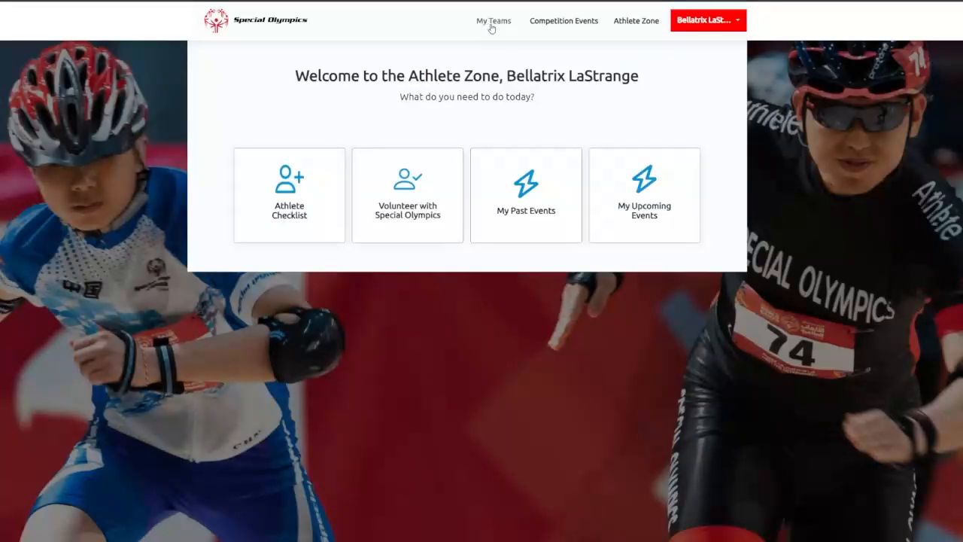
click(561, 23)
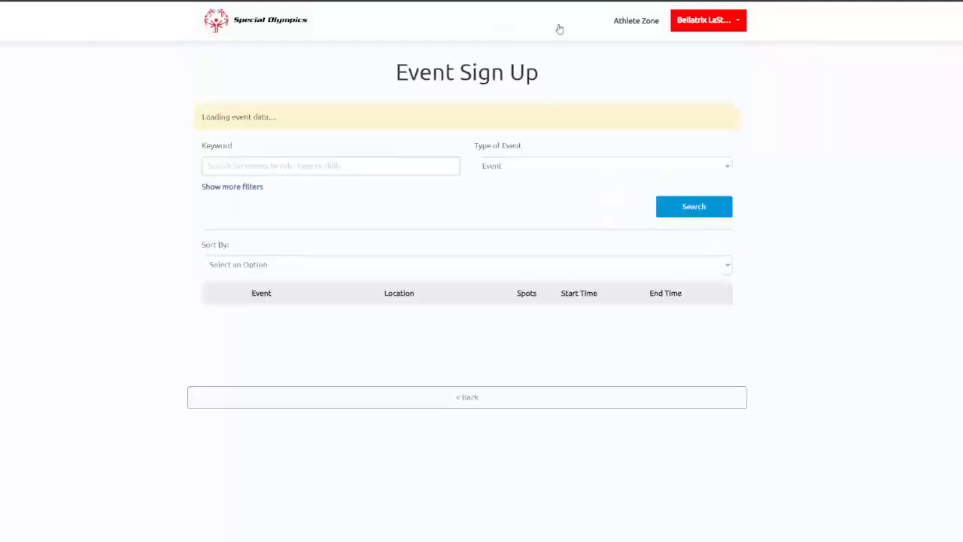
scroll(338, 339, down, 1)
scroll(327, 384, up, 1)
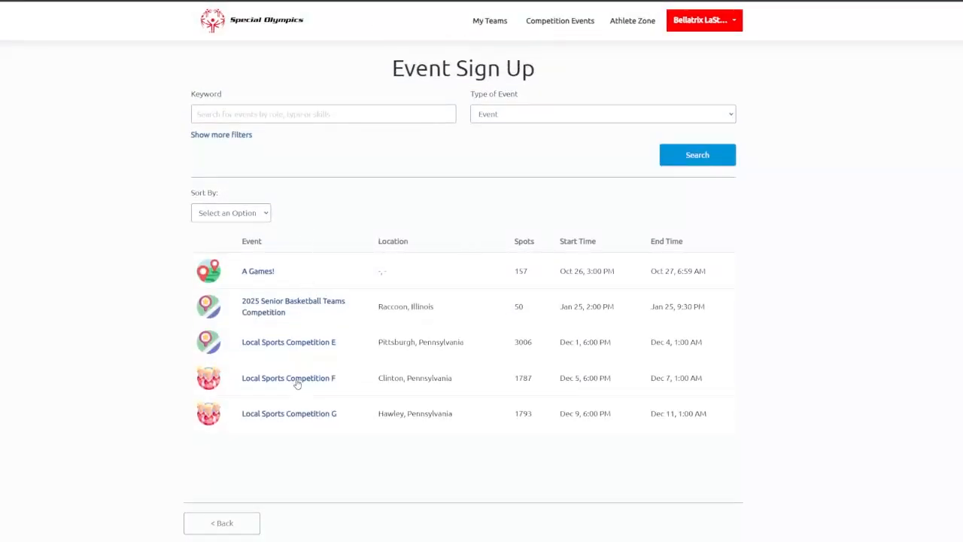
click(282, 114)
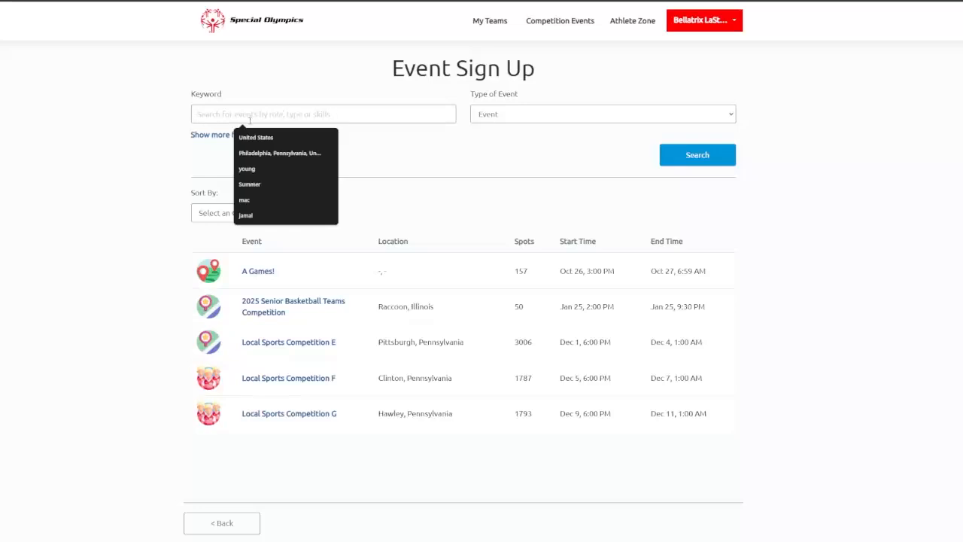
click(223, 101)
click(232, 135)
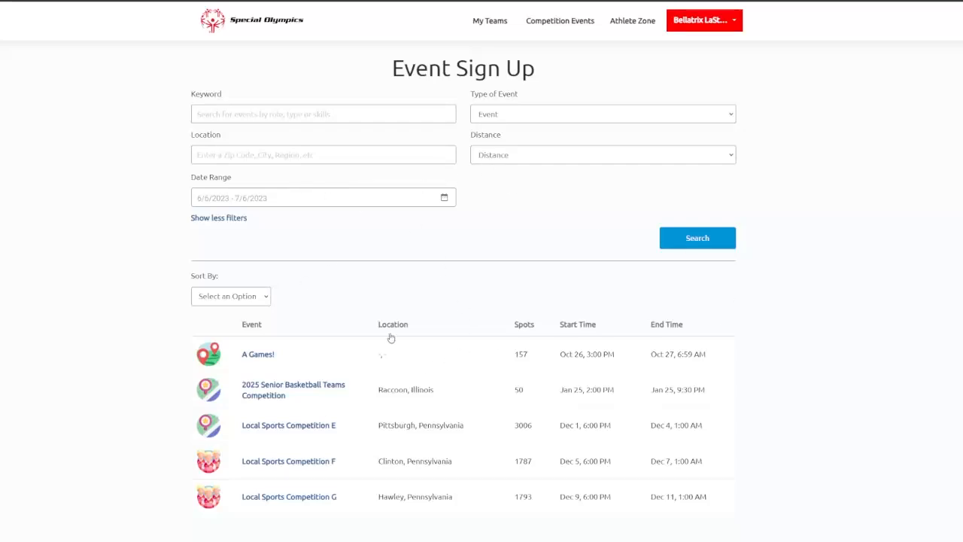
Step: Open Local Sports Competition E and read the Snowboarding Round 3 shift details through the Am I qualified section
scroll(309, 421, down, 1)
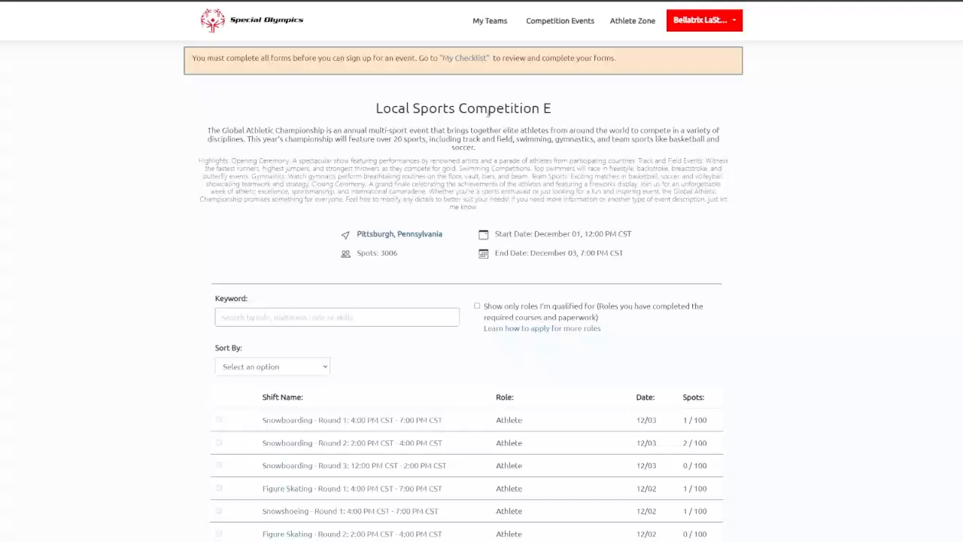
scroll(389, 286, down, 3)
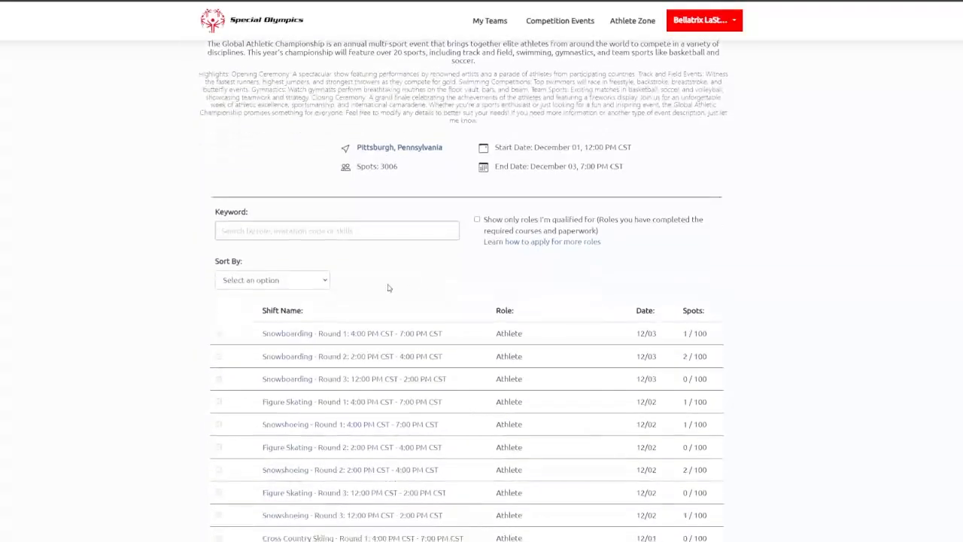
scroll(279, 301, down, 1)
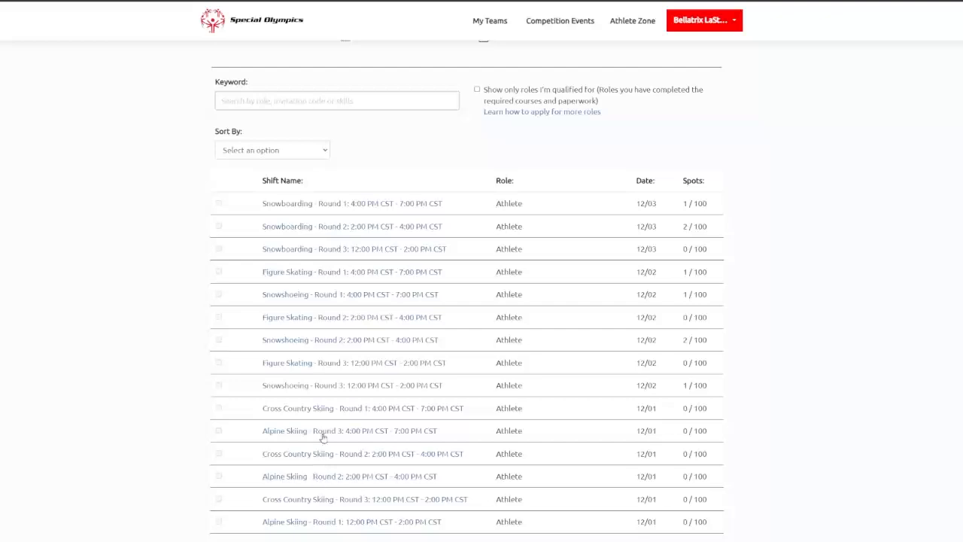
click(322, 253)
scroll(451, 248, down, 1)
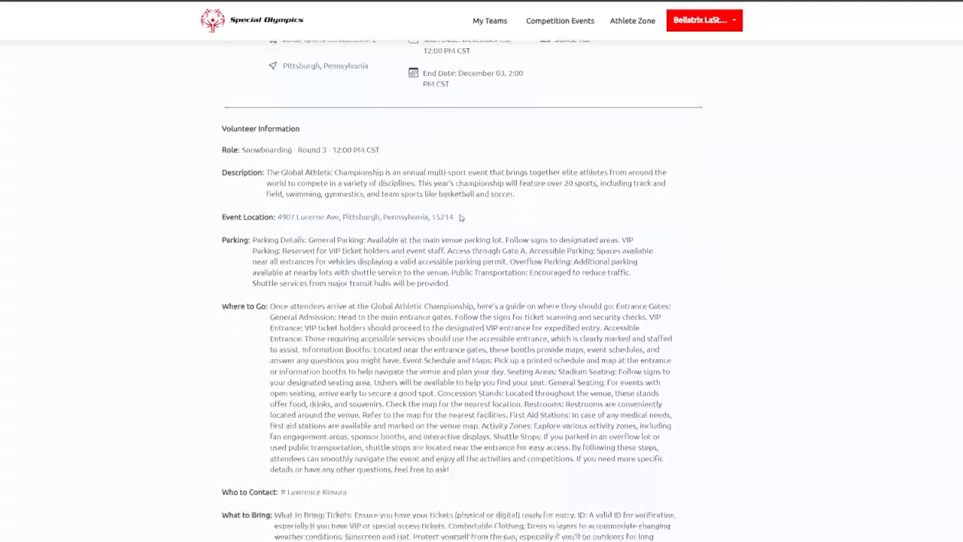
scroll(474, 283, down, 3)
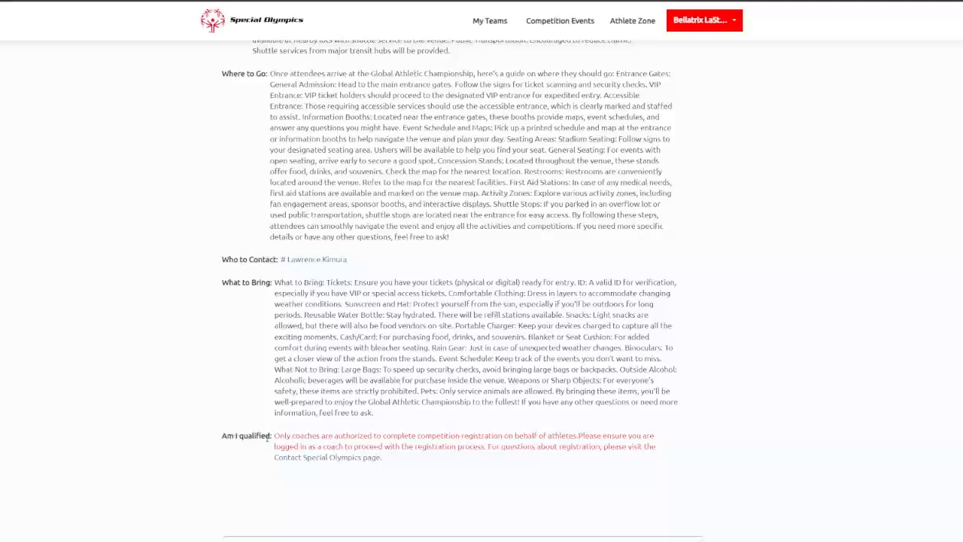
scroll(277, 438, down, 1)
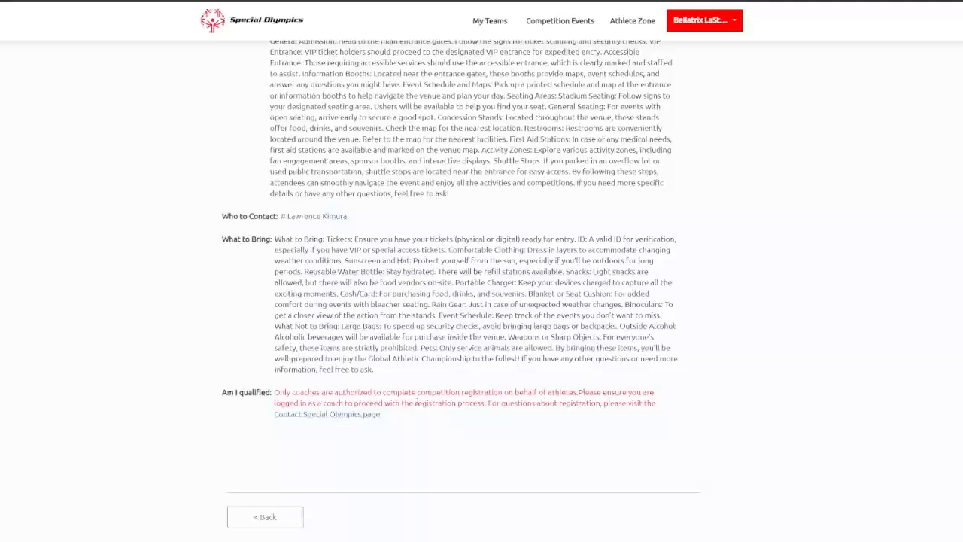
Step: Look at the My Teams page and return to the Athlete Zone
click(491, 22)
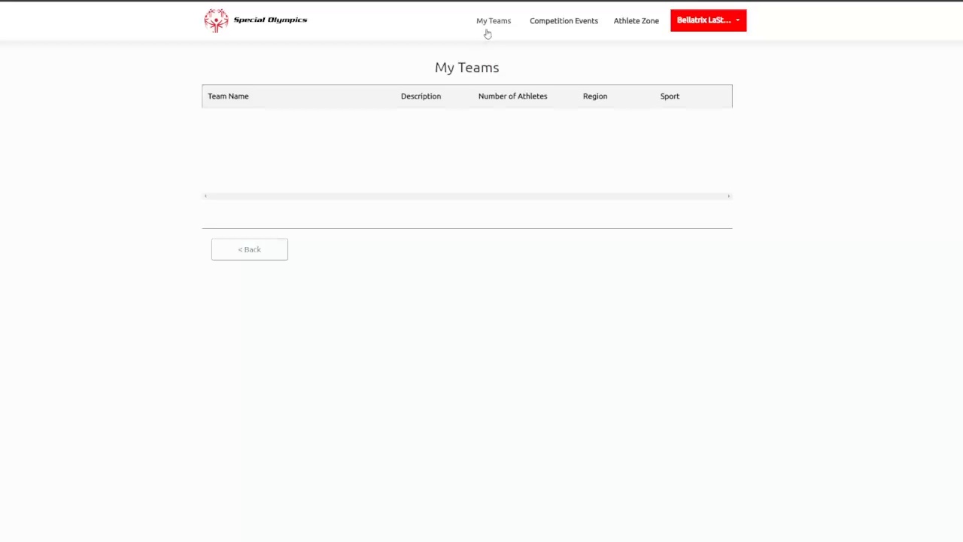
click(625, 23)
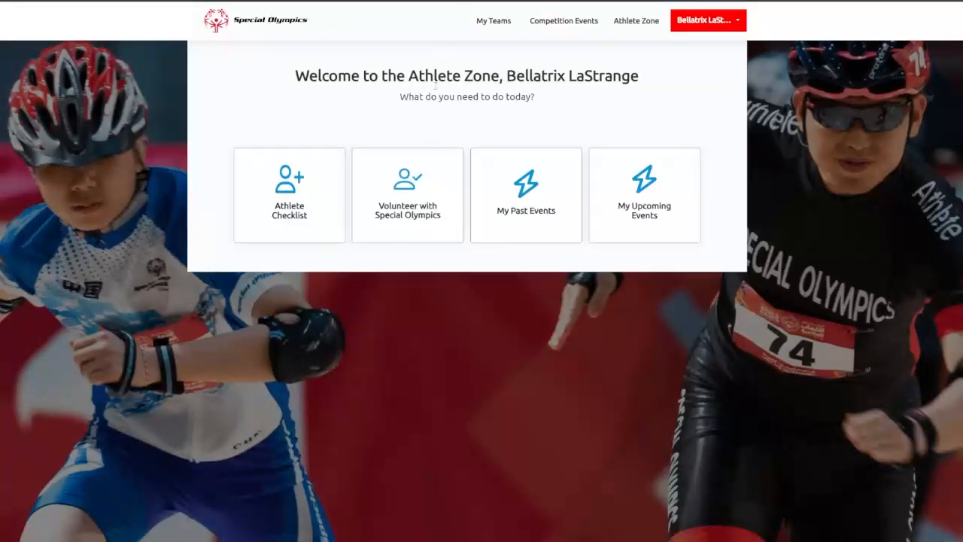
Step: Apply for the Volunteer role from the Athlete Zone and open the Volunteer Zone
click(408, 219)
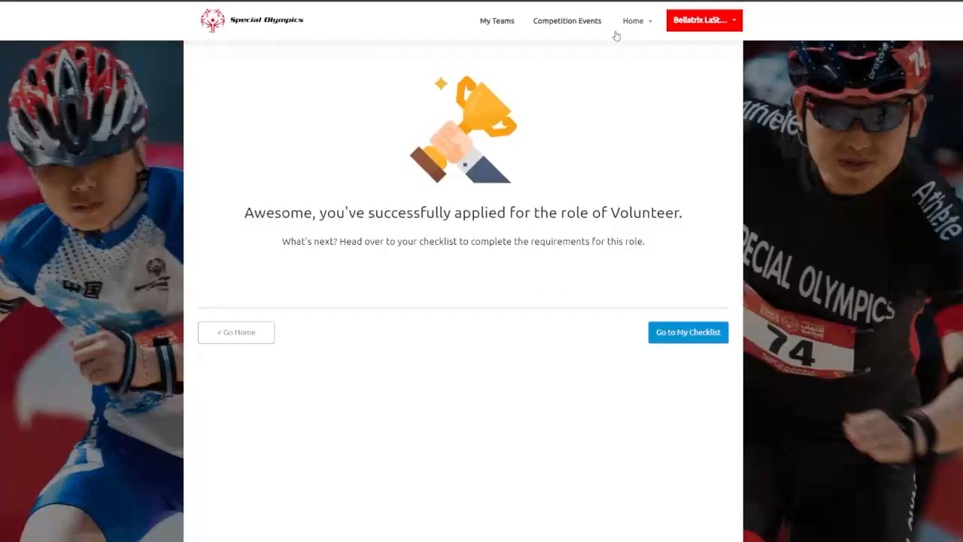
click(638, 27)
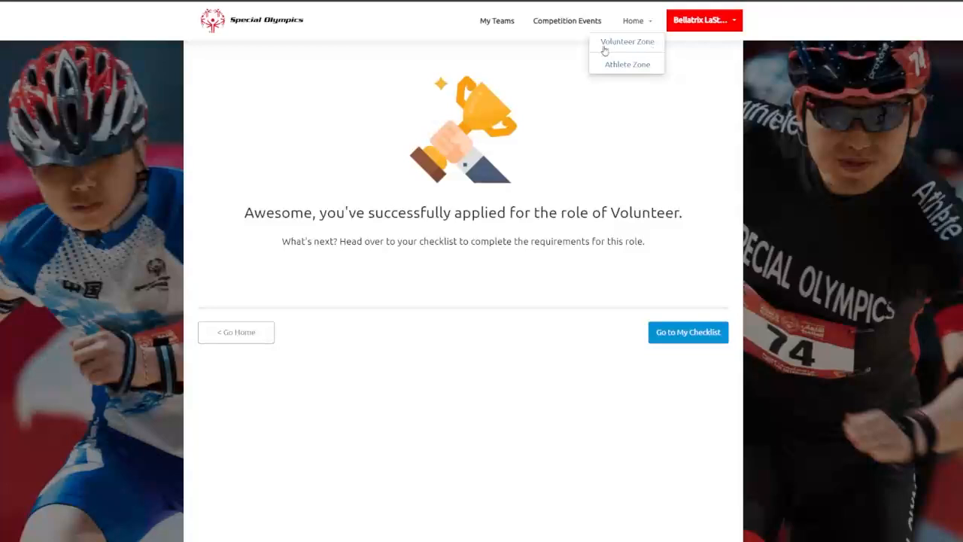
click(639, 23)
click(644, 22)
click(643, 49)
Step: Switch back and forth between the Athlete Zone and the Volunteer Zone, finishing in the Athlete Zone
click(642, 23)
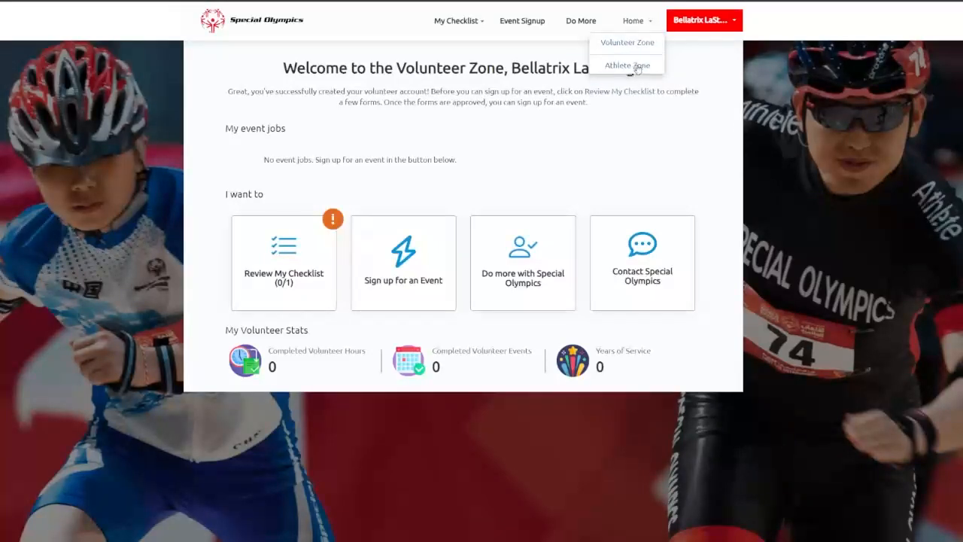
click(637, 67)
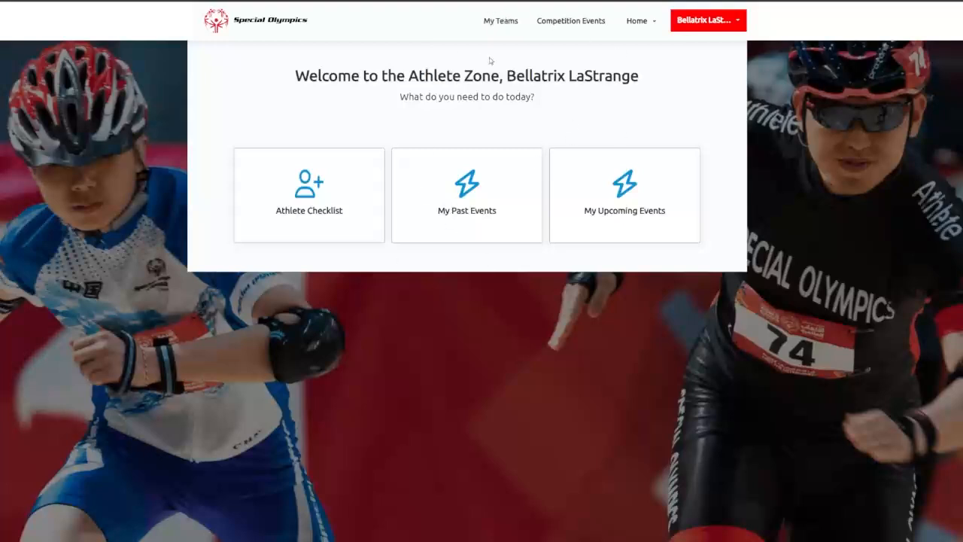
click(635, 22)
mouse_move(641, 24)
click(645, 44)
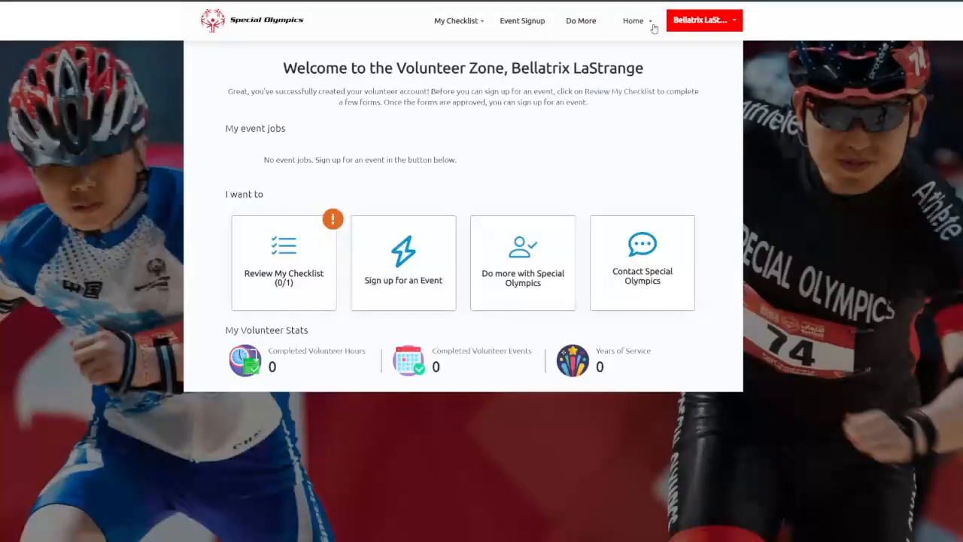
mouse_move(652, 27)
click(650, 67)
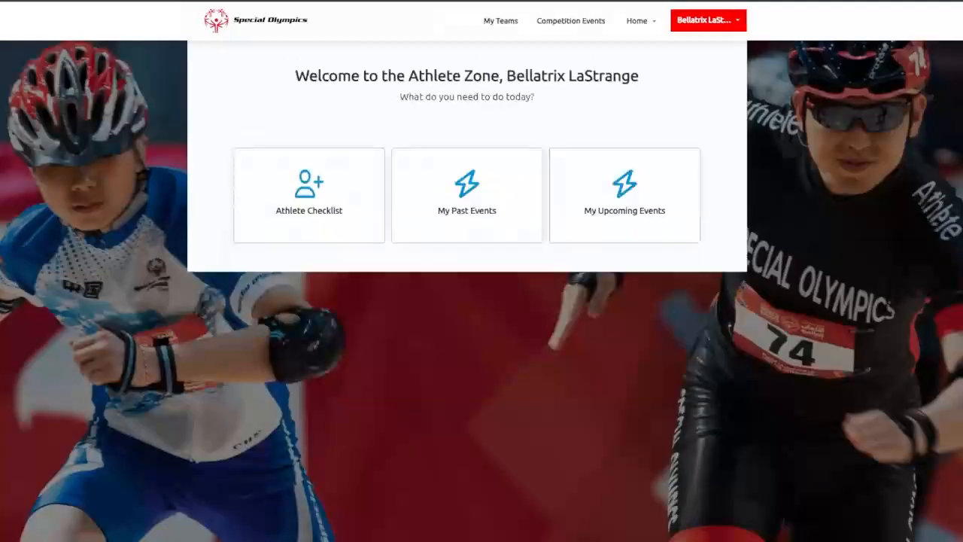